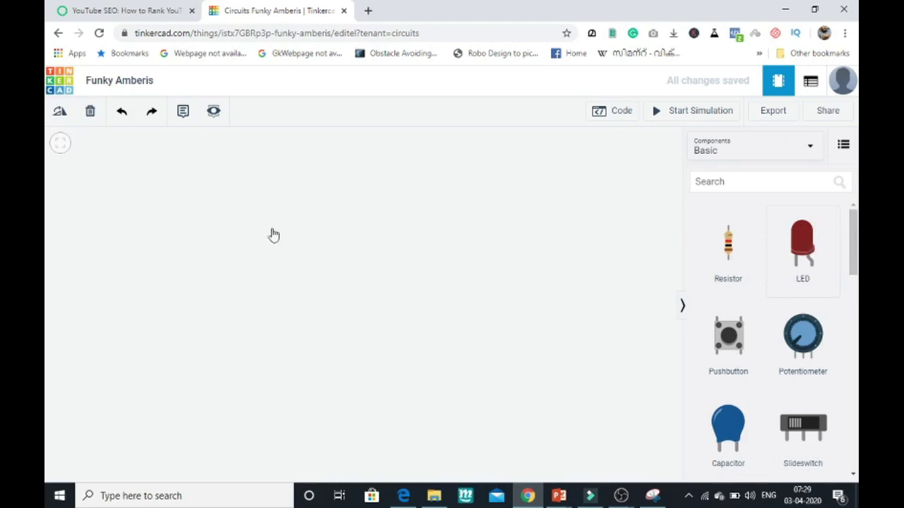
# Place a red LED in the upper part of the empty workspace, deleting the trial RGB LED beside it
pyautogui.moveTo(274, 235); pyautogui.dragTo(219, 216)
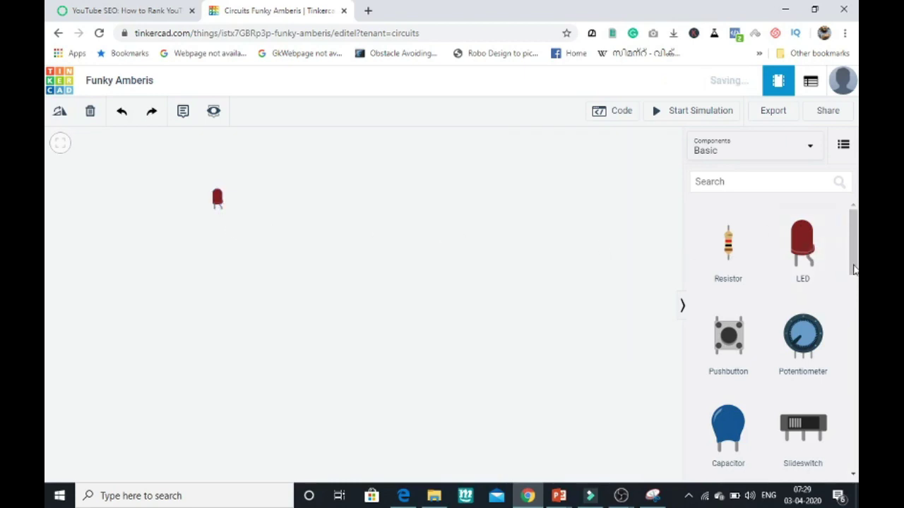
pyautogui.moveTo(854, 268); pyautogui.dragTo(854, 431)
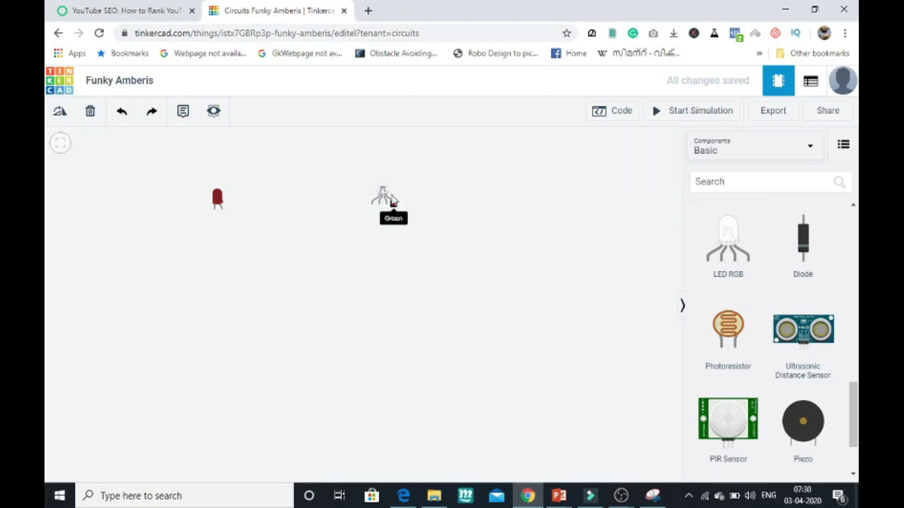
pyautogui.press('Delete')
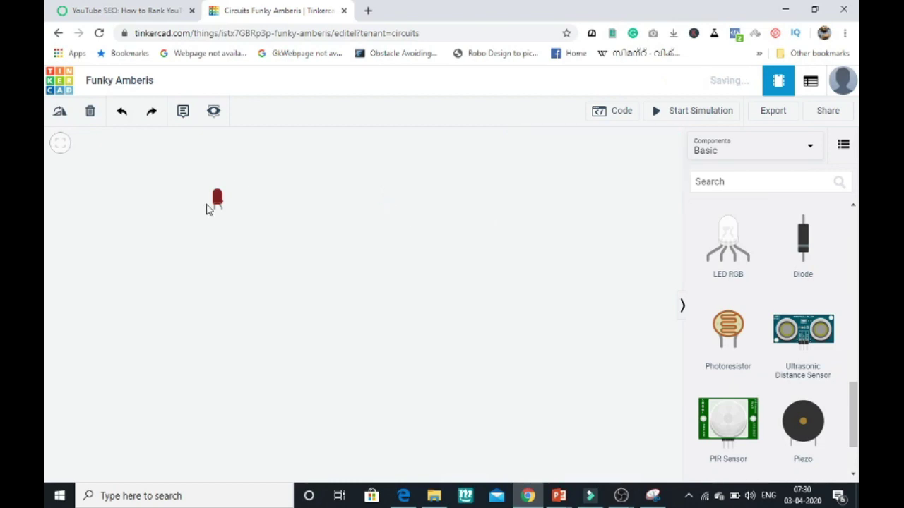
pyautogui.moveTo(216, 200); pyautogui.dragTo(252, 177)
pyautogui.click(303, 220)
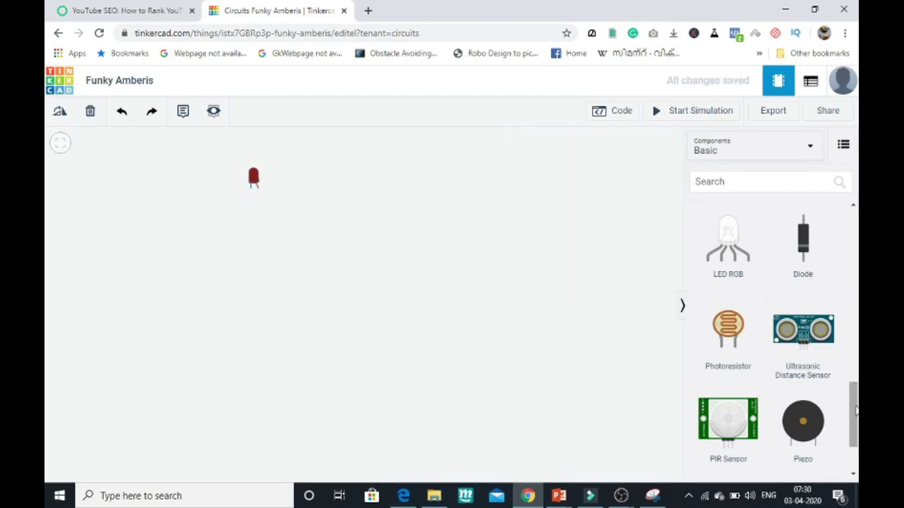
# Add an Arduino Uno R3 to the workspace and move the LED above the board's digital pins
pyautogui.scroll(5, 738, 358)
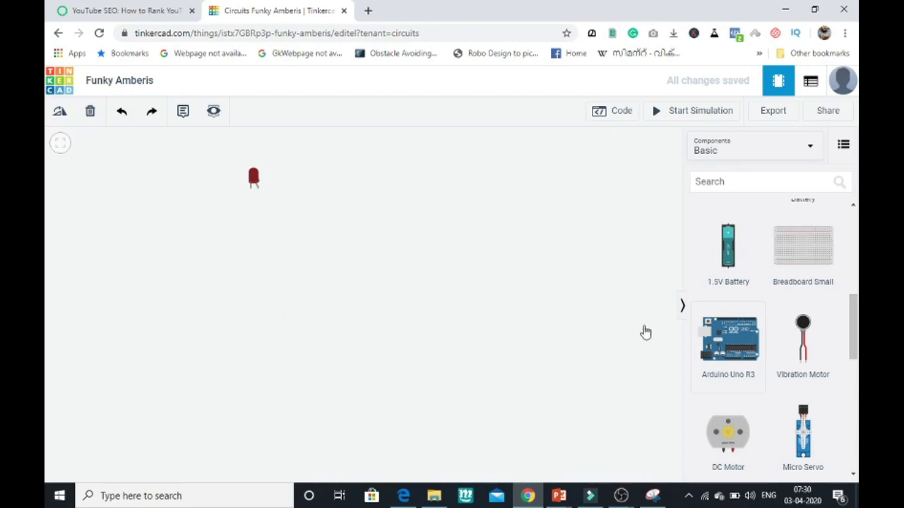
pyautogui.moveTo(326, 293); pyautogui.dragTo(421, 336)
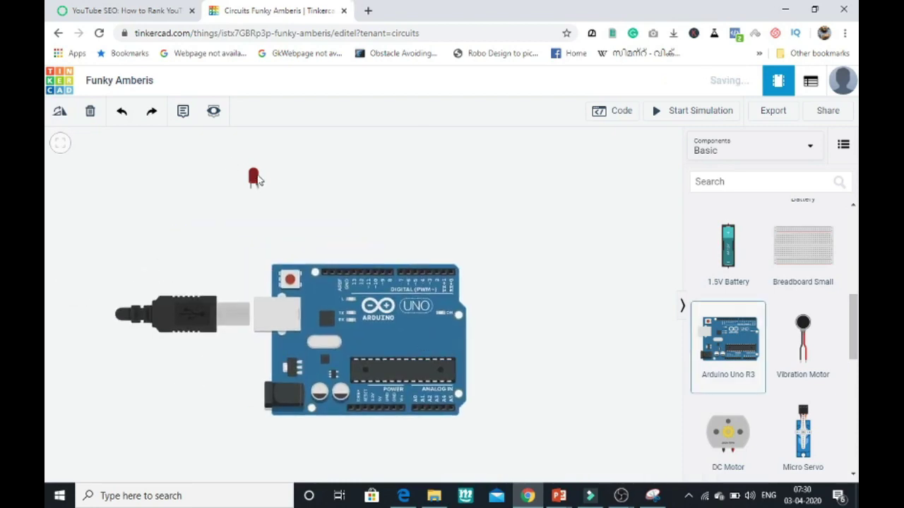
pyautogui.moveTo(258, 180); pyautogui.dragTo(374, 164)
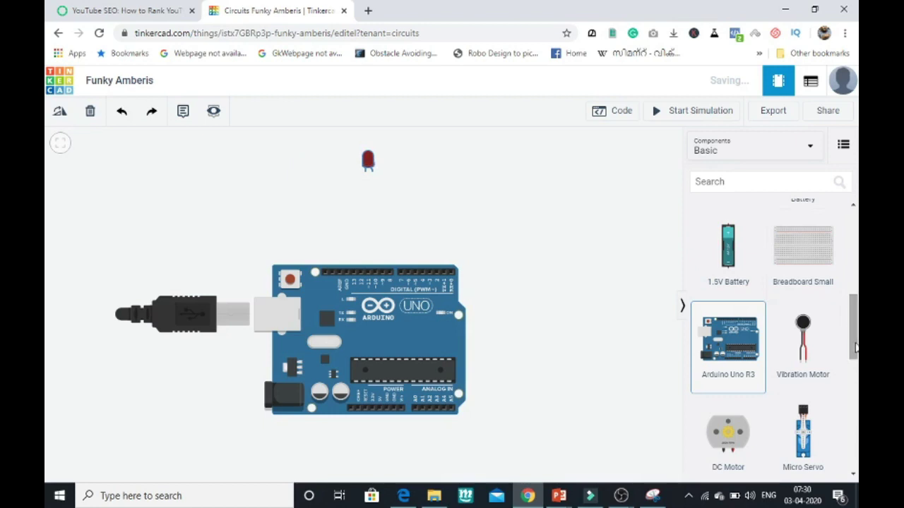
# Add three more red LEDs in an evenly spaced row to the right of the first LED
pyautogui.moveTo(853, 331); pyautogui.dragTo(402, 177)
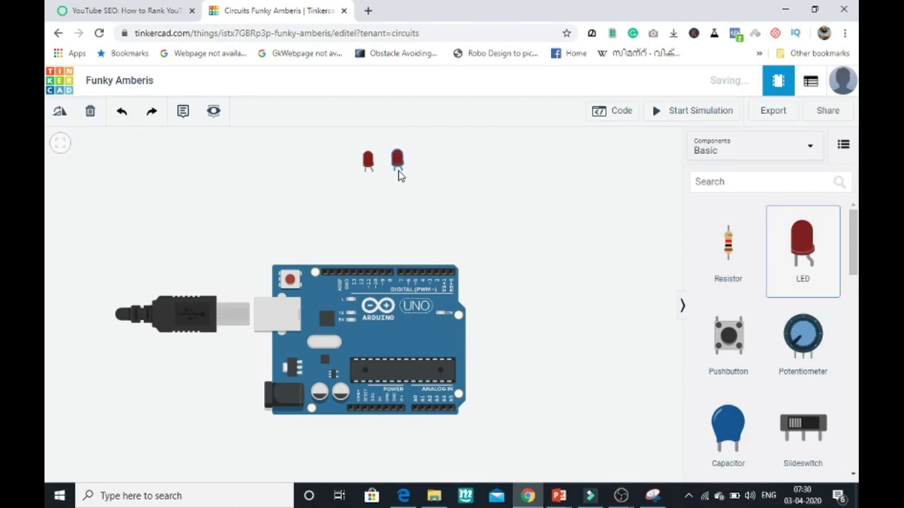
pyautogui.moveTo(815, 247); pyautogui.dragTo(430, 176)
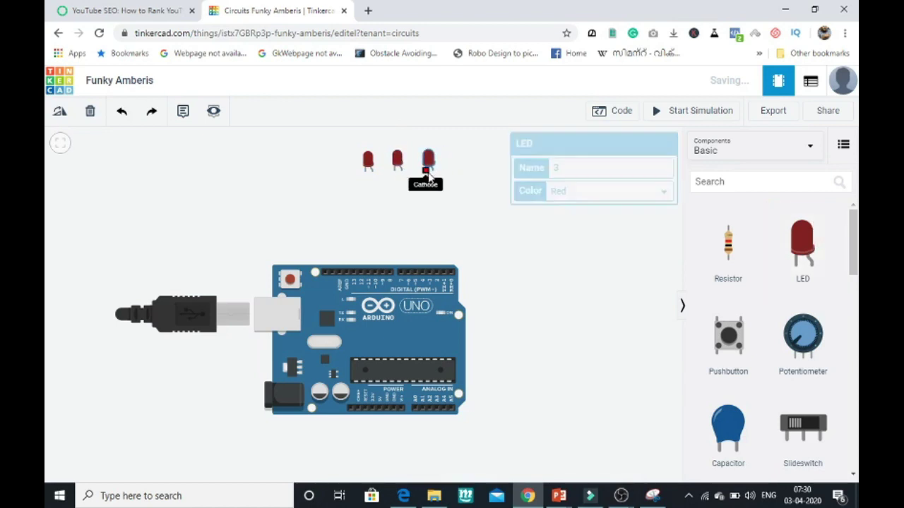
pyautogui.moveTo(803, 243); pyautogui.dragTo(460, 173)
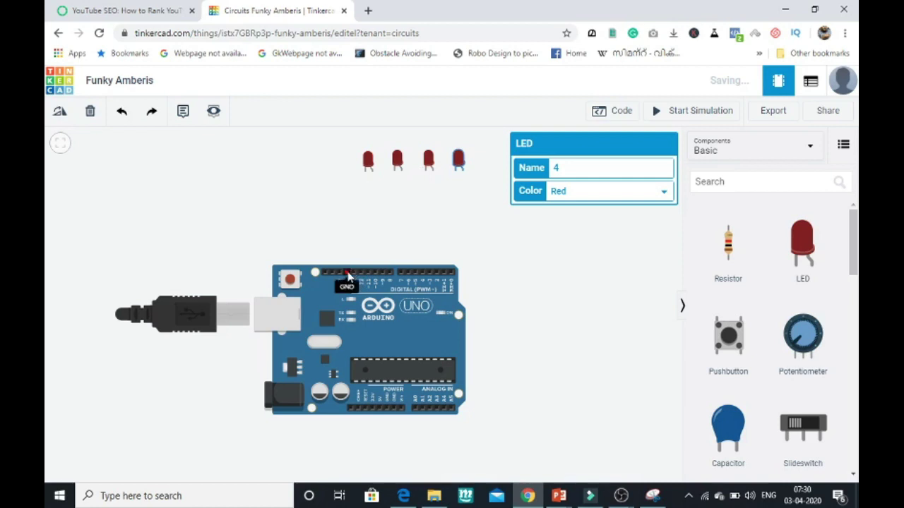
pyautogui.click(597, 254)
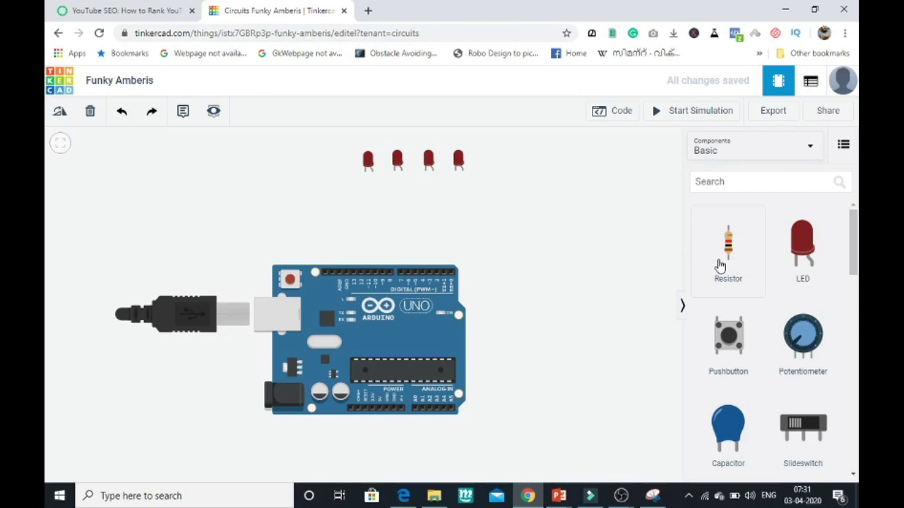
# Place a resistor beneath each of the four LEDs, with its upper end touching the LED's bent anode leg
pyautogui.moveTo(720, 265); pyautogui.dragTo(464, 193)
pyautogui.click(515, 246)
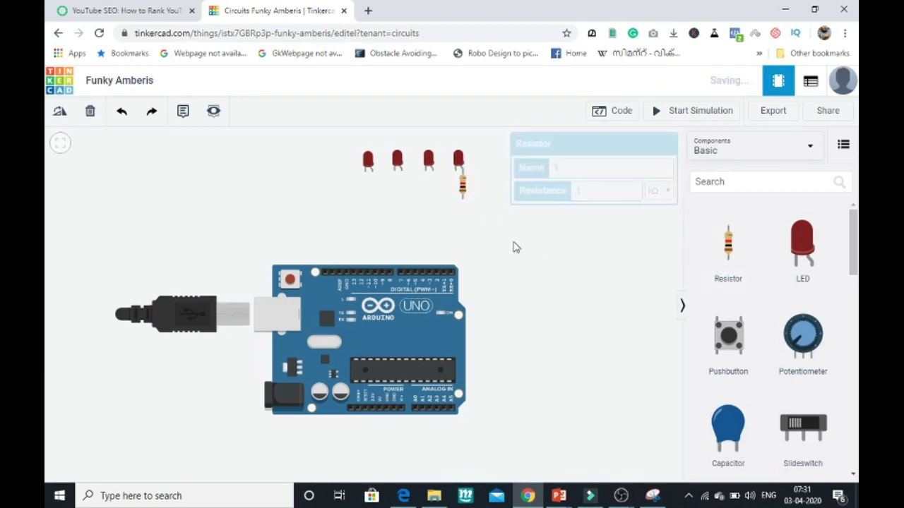
pyautogui.moveTo(727, 251); pyautogui.dragTo(433, 185)
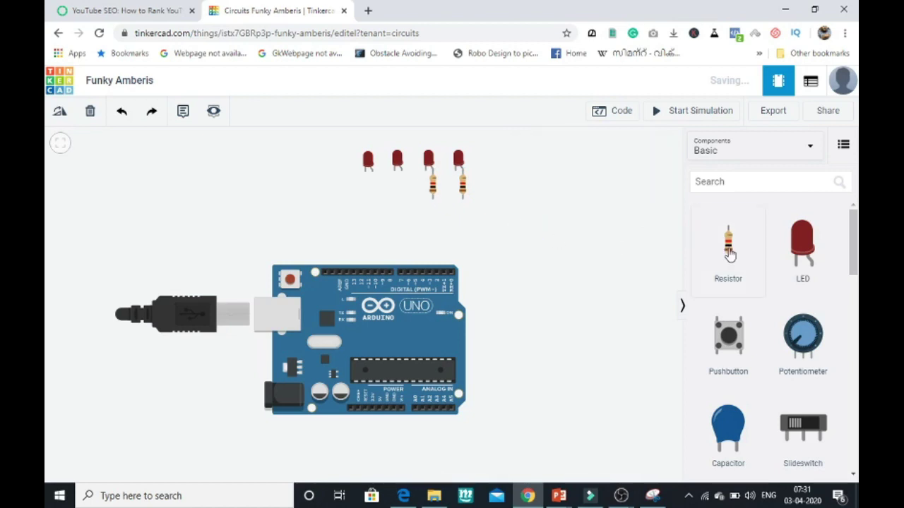
pyautogui.moveTo(727, 247); pyautogui.dragTo(404, 185)
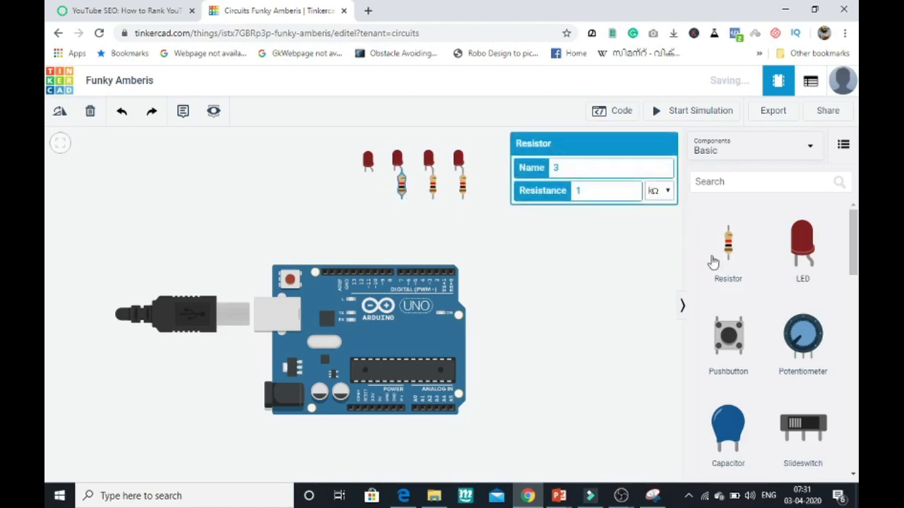
pyautogui.moveTo(720, 269); pyautogui.dragTo(497, 241)
pyautogui.moveTo(336, 195); pyautogui.dragTo(372, 192)
pyautogui.click(395, 234)
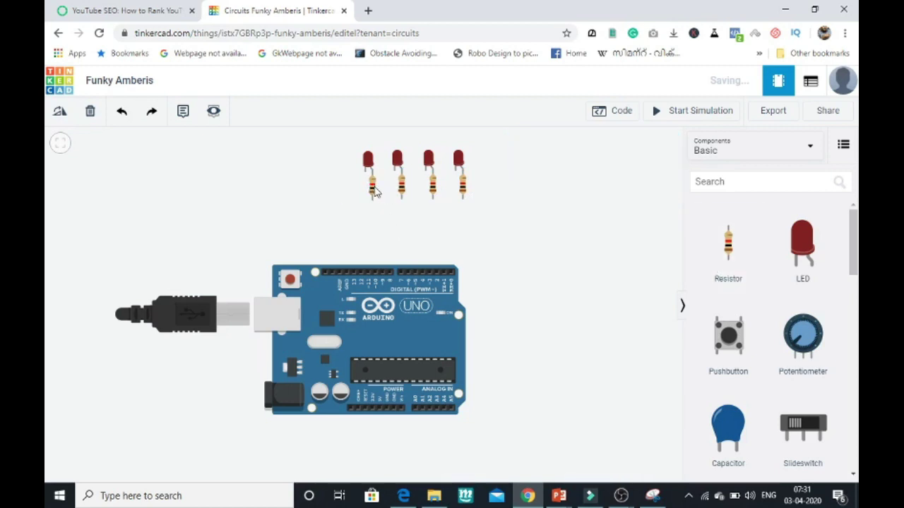
# Set the resistance of the leftmost LED's resistor to 220 Ω
pyautogui.click(374, 192)
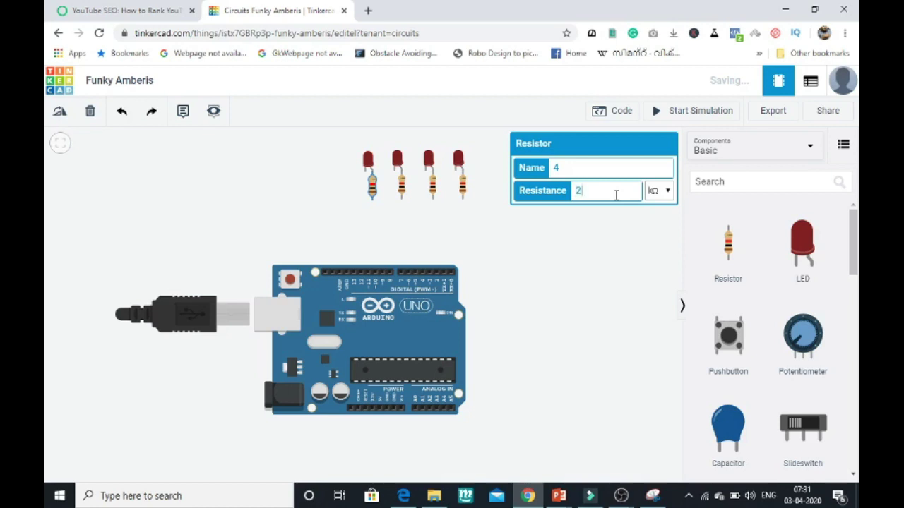
pyautogui.click(616, 242)
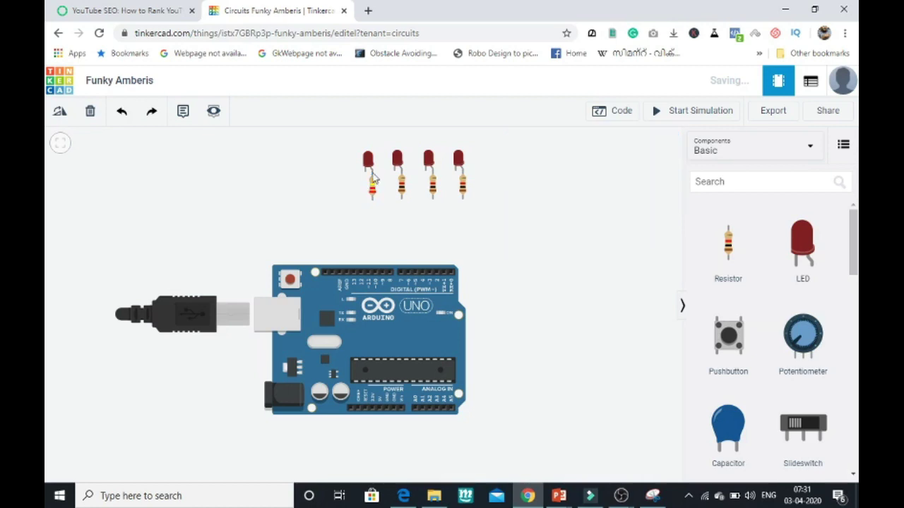
pyautogui.click(401, 188)
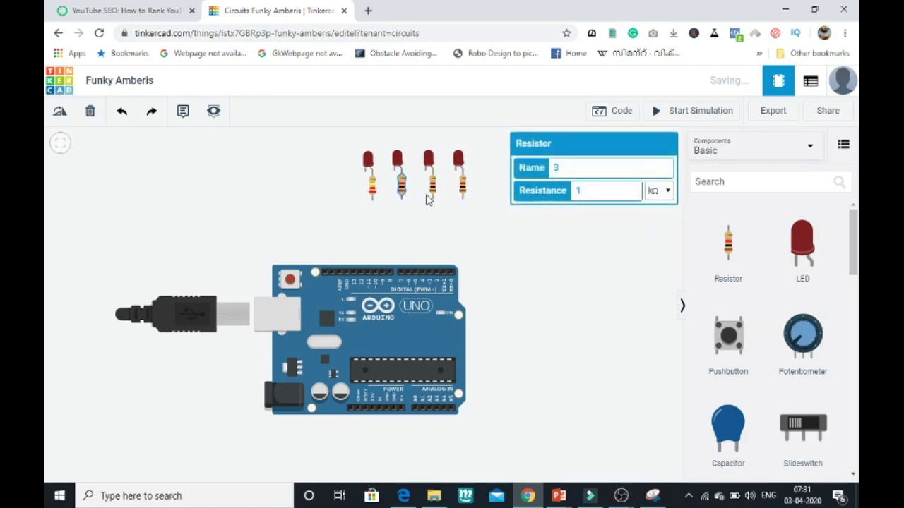
pyautogui.click(372, 191)
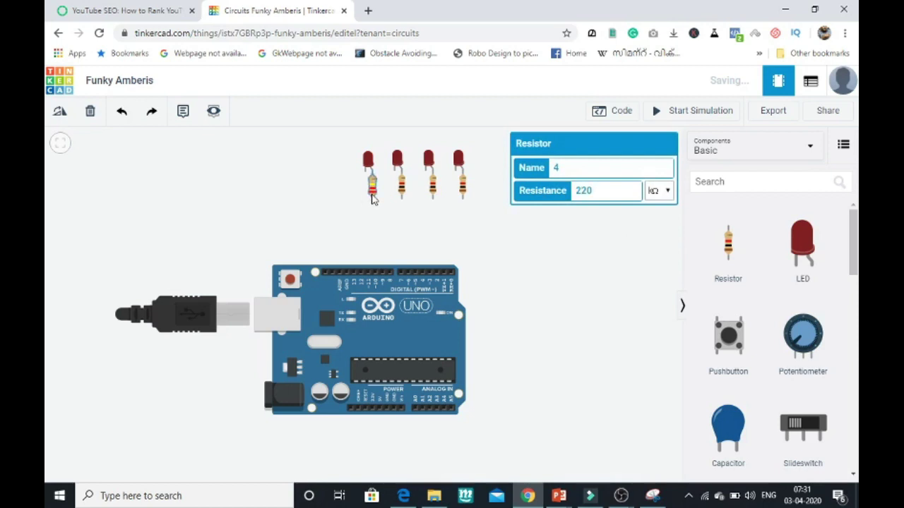
pyautogui.click(652, 193)
pyautogui.click(663, 256)
# Set the resistor under the second LED from the left to 220 Ω
pyautogui.click(402, 186)
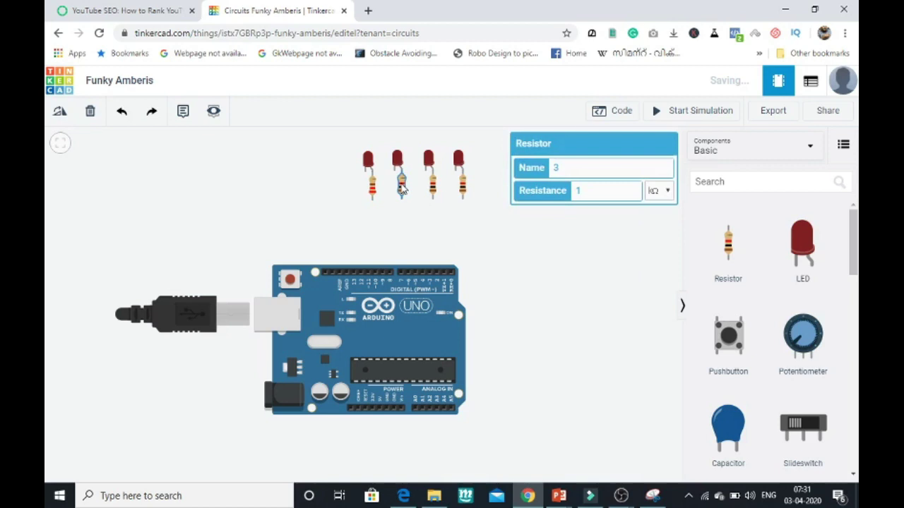
pyautogui.click(602, 195)
pyautogui.write('220')
pyautogui.click(658, 191)
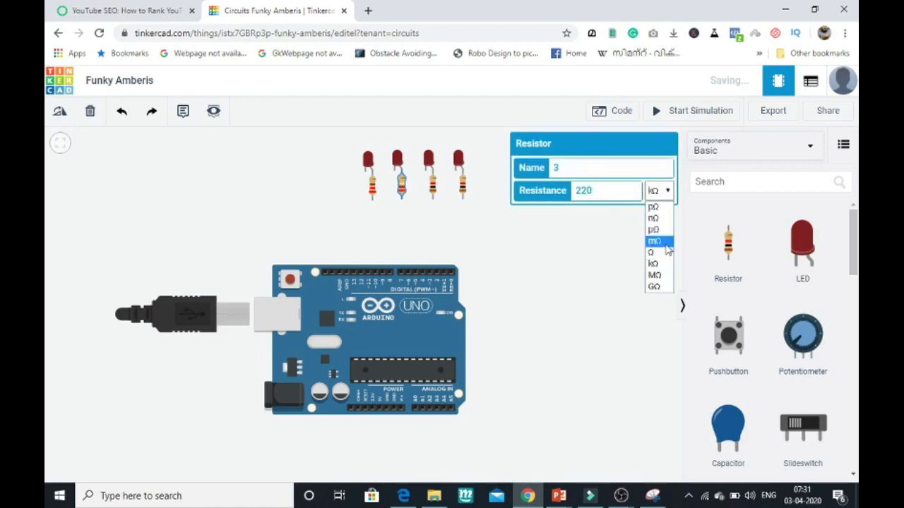
pyautogui.click(665, 255)
pyautogui.click(444, 203)
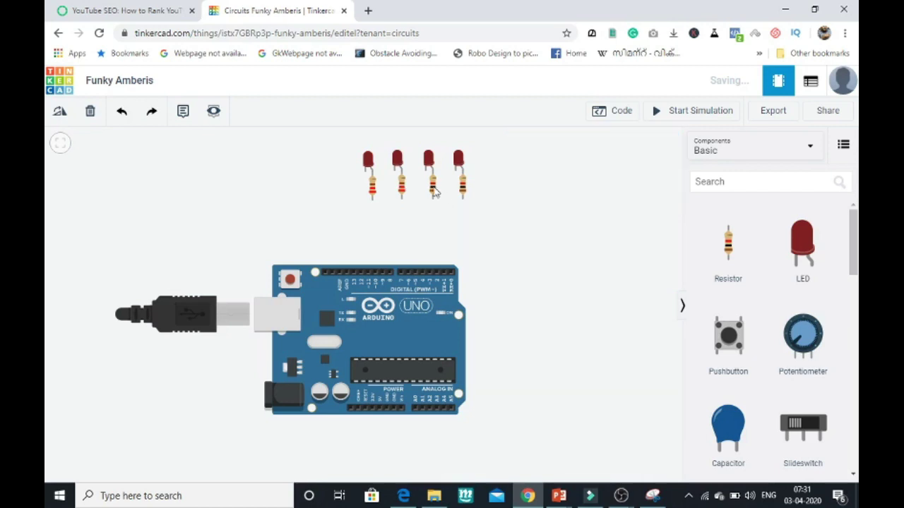
# Set the resistor under the third LED from the left to 220 Ω
pyautogui.click(433, 187)
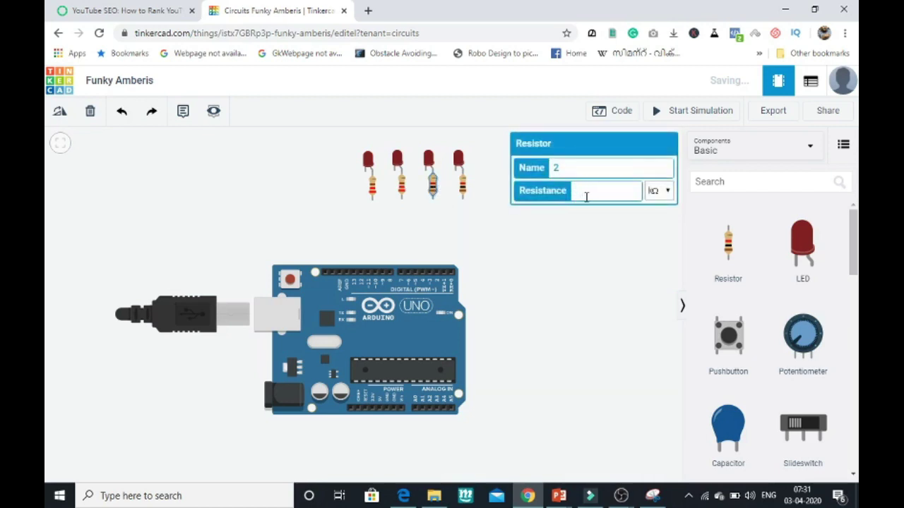
pyautogui.click(604, 193)
pyautogui.write('220')
pyautogui.click(658, 191)
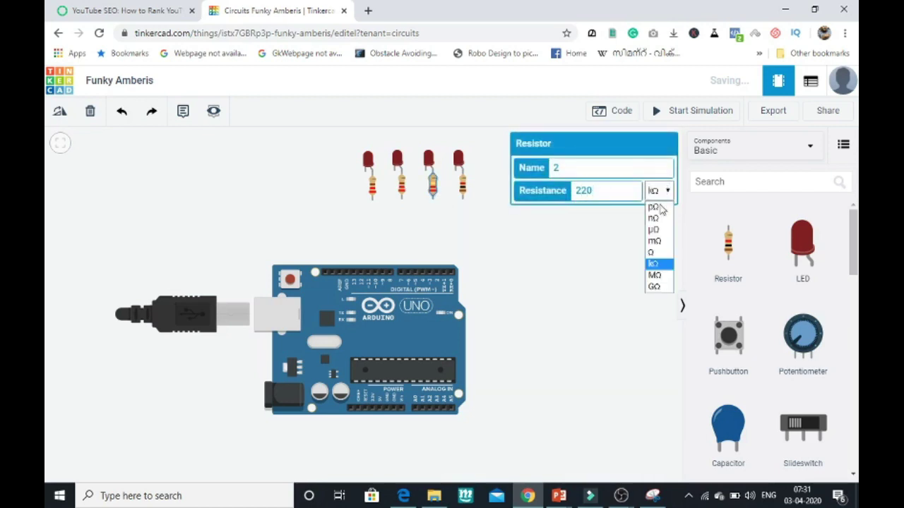
pyautogui.click(662, 254)
pyautogui.click(617, 259)
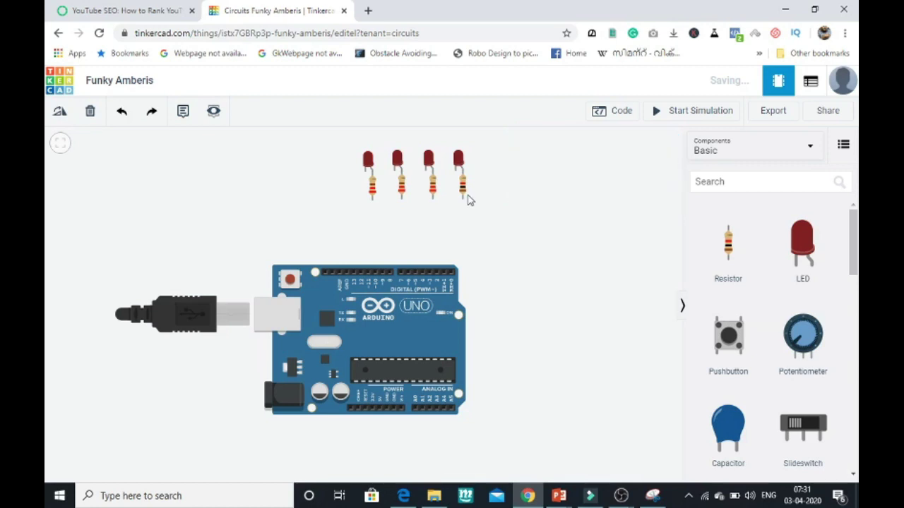
# Set the resistor under the rightmost LED to 220 Ω
pyautogui.click(463, 187)
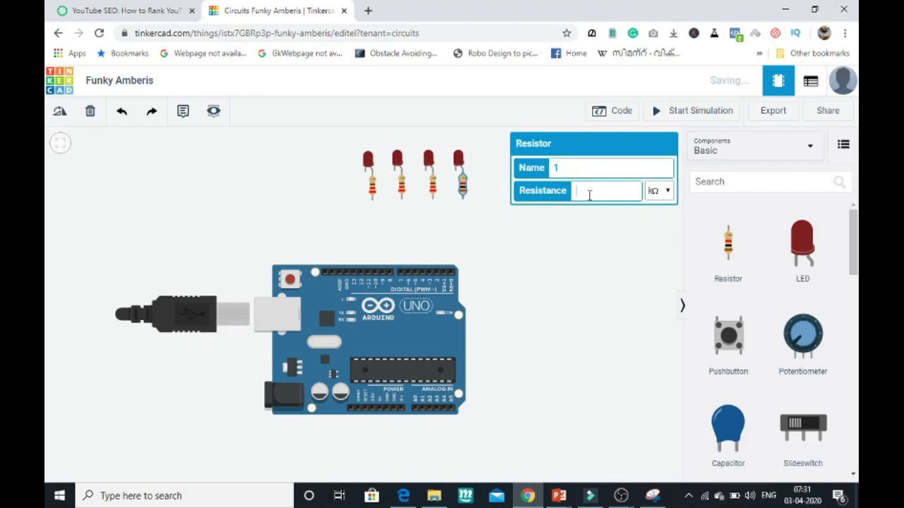
pyautogui.click(667, 195)
pyautogui.click(656, 252)
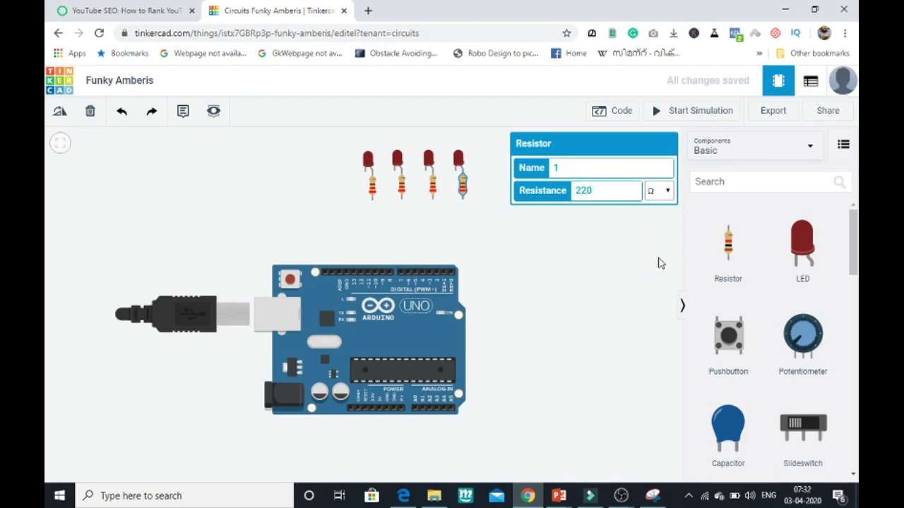
pyautogui.click(528, 244)
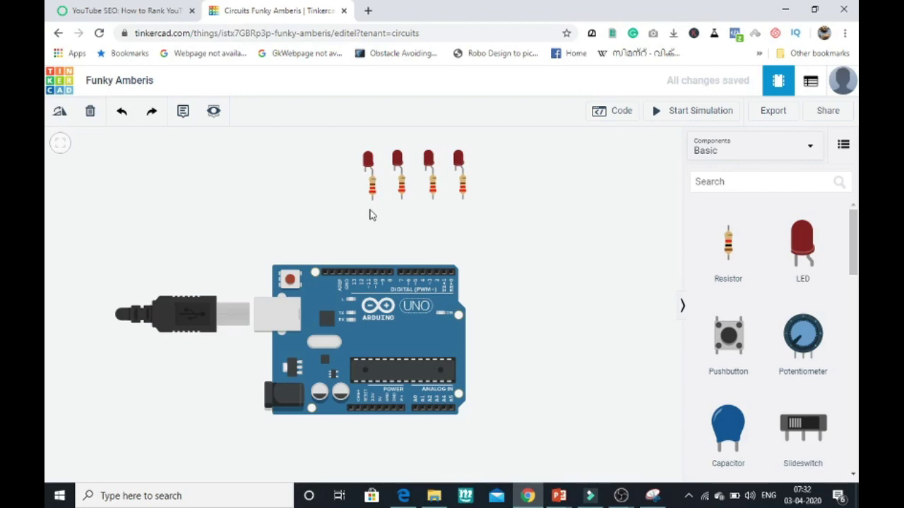
# Wire the lower end of the rightmost LED's resistor to Arduino digital pin 0 with a right-angled route
pyautogui.click(463, 211)
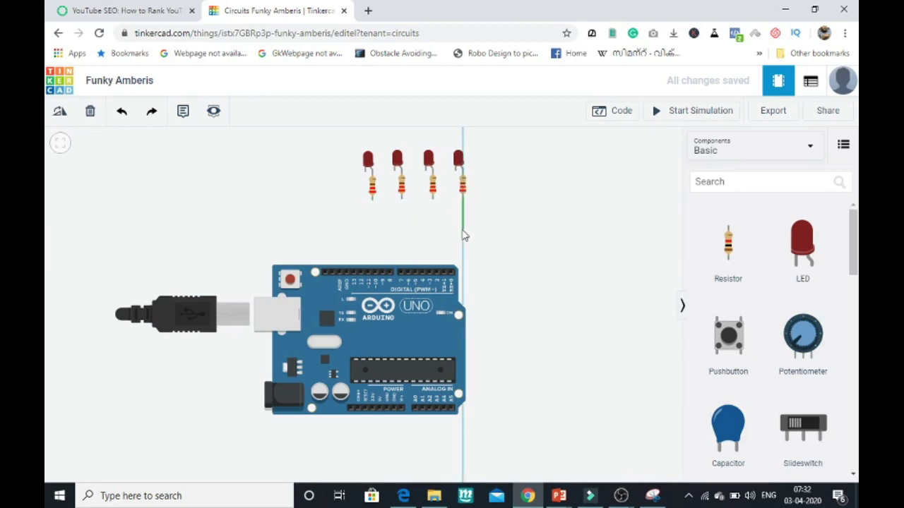
pyautogui.click(462, 250)
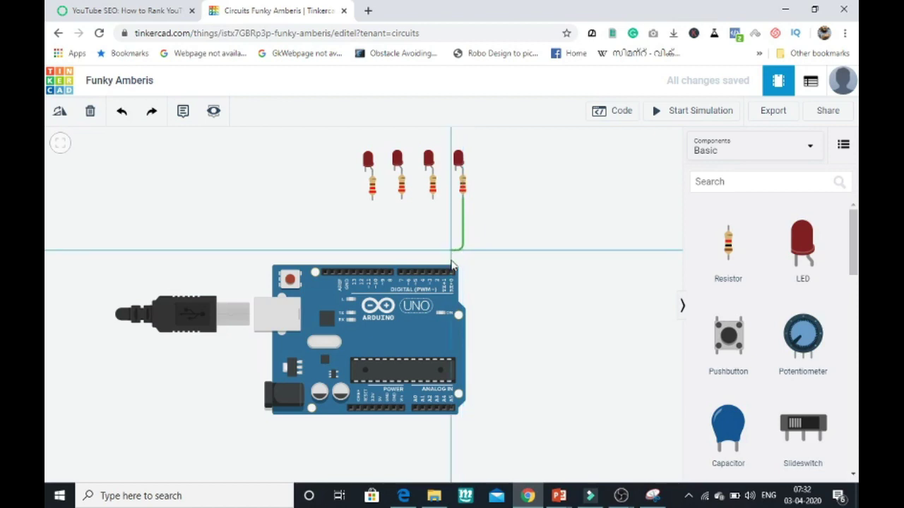
pyautogui.click(452, 270)
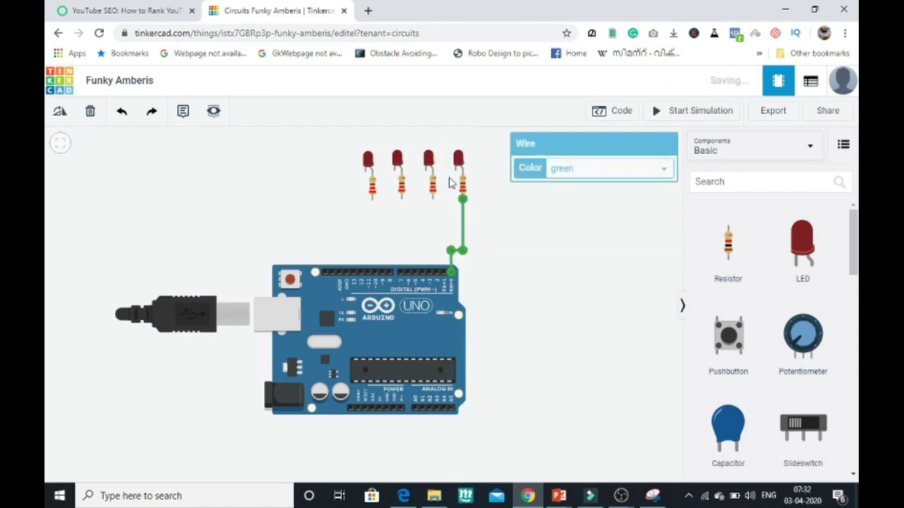
# Wire the lower end of the third LED's resistor to Arduino digital pin 1 with a right-angled route
pyautogui.click(432, 205)
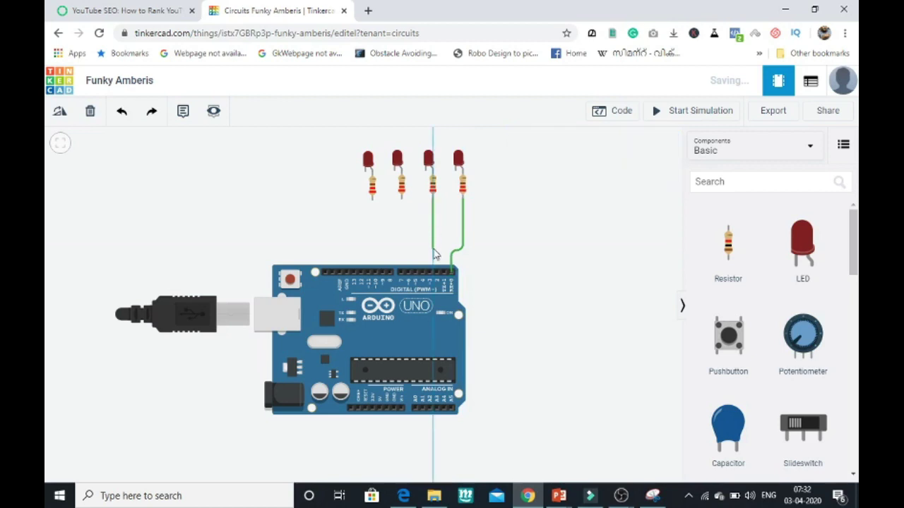
pyautogui.click(434, 252)
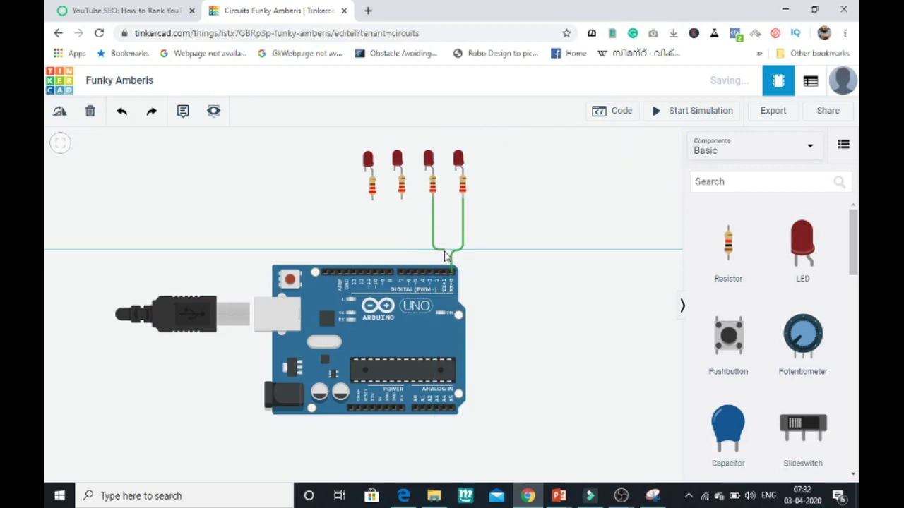
pyautogui.click(444, 255)
pyautogui.click(444, 278)
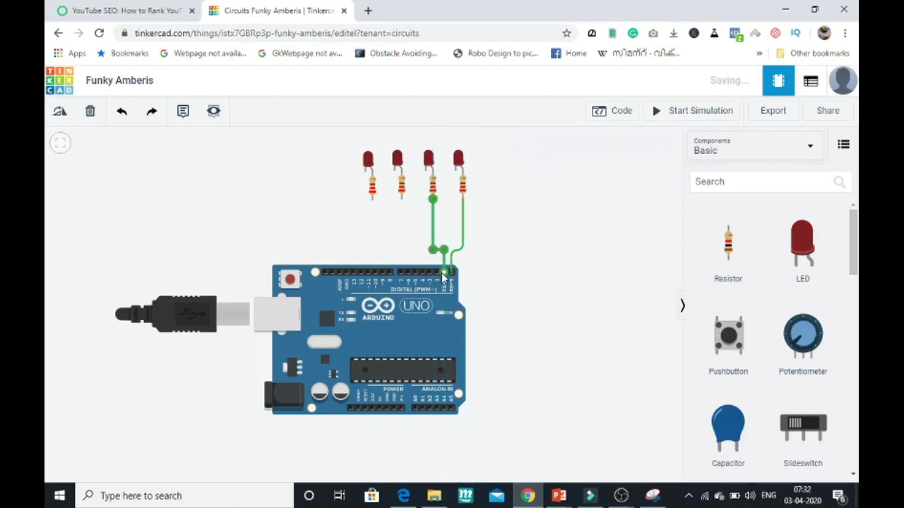
# Wire the lower end of the second LED's resistor to Arduino digital pin 2, bending the wire above the board
pyautogui.click(400, 200)
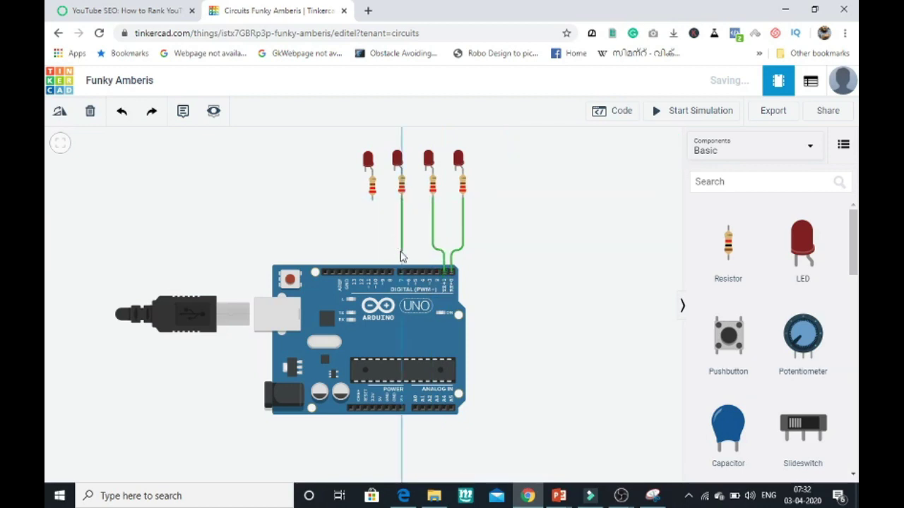
pyautogui.click(401, 254)
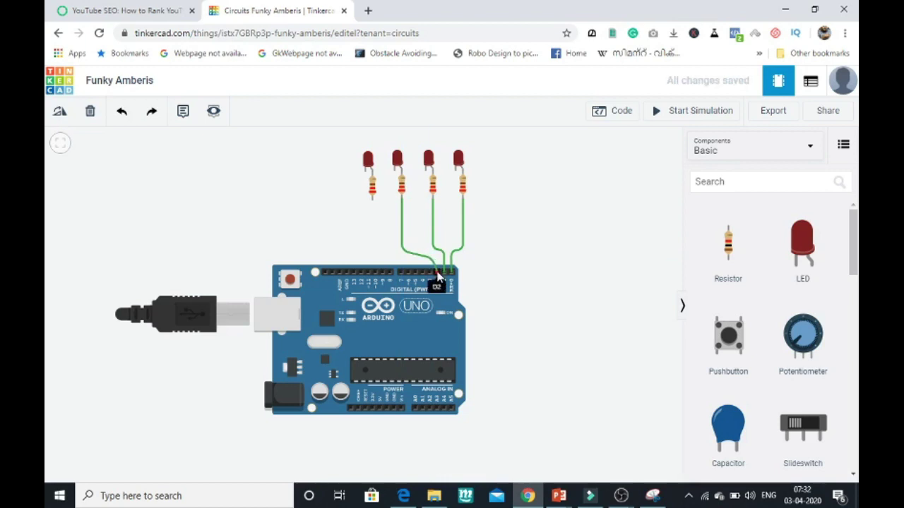
pyautogui.click(438, 275)
# Move the Arduino Uno farther down, away from the LEDs and resistors, to make room for the wires
pyautogui.click(373, 218)
pyautogui.moveTo(373, 212); pyautogui.dragTo(371, 177)
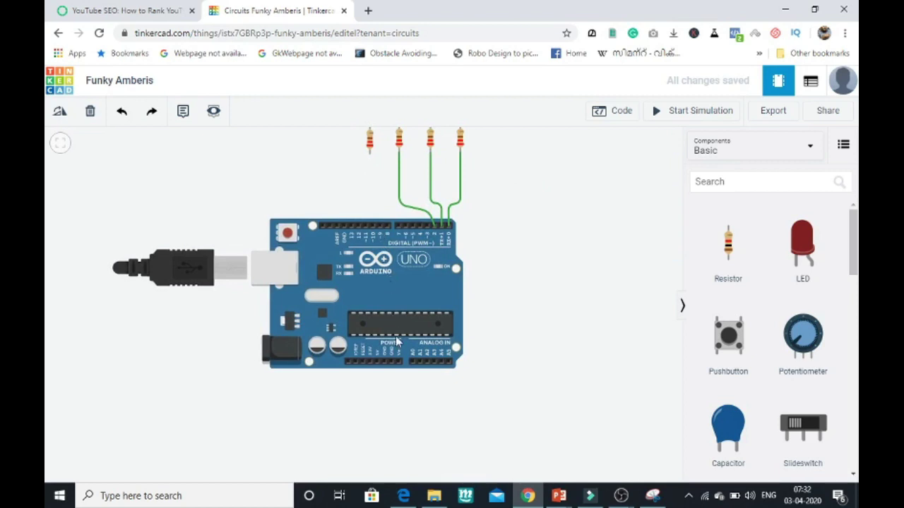
pyautogui.moveTo(294, 273); pyautogui.dragTo(307, 400)
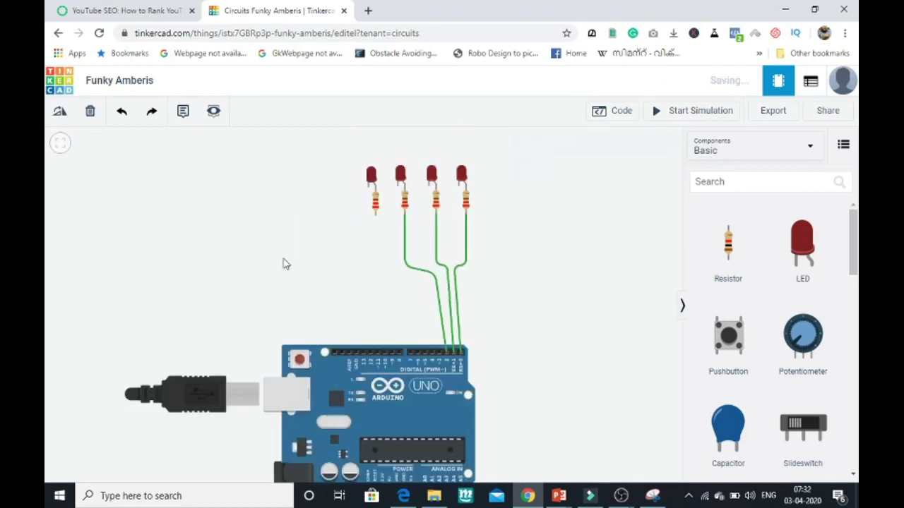
# Wire the lower end of the leftmost LED's resistor to Arduino digital pin 3, bending the wire above the board
pyautogui.click(374, 212)
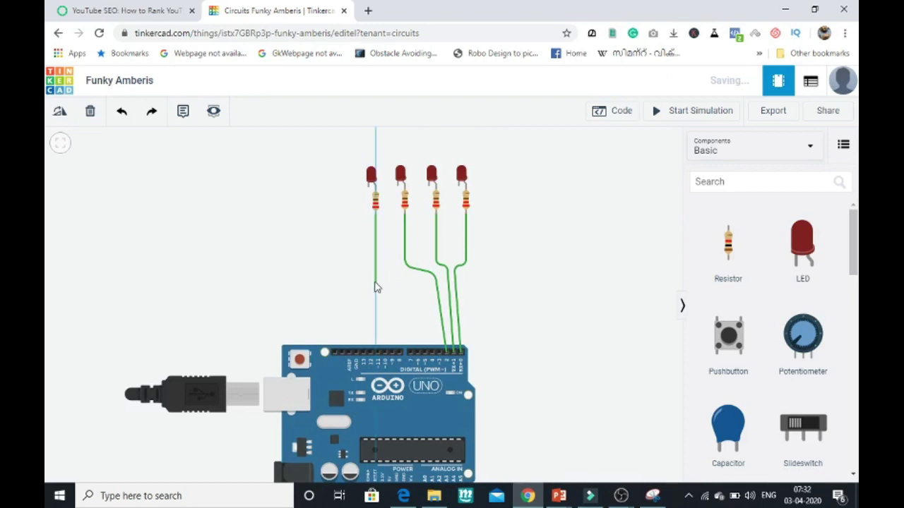
pyautogui.click(375, 285)
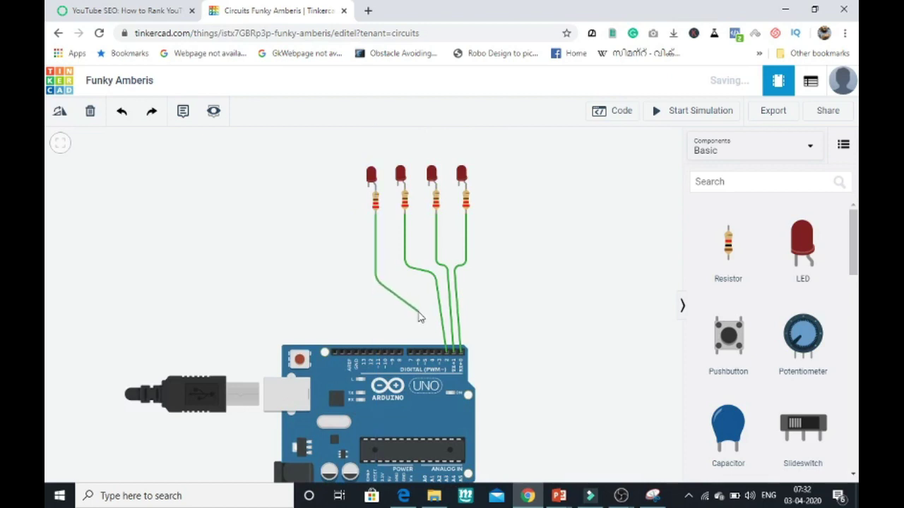
pyautogui.click(439, 350)
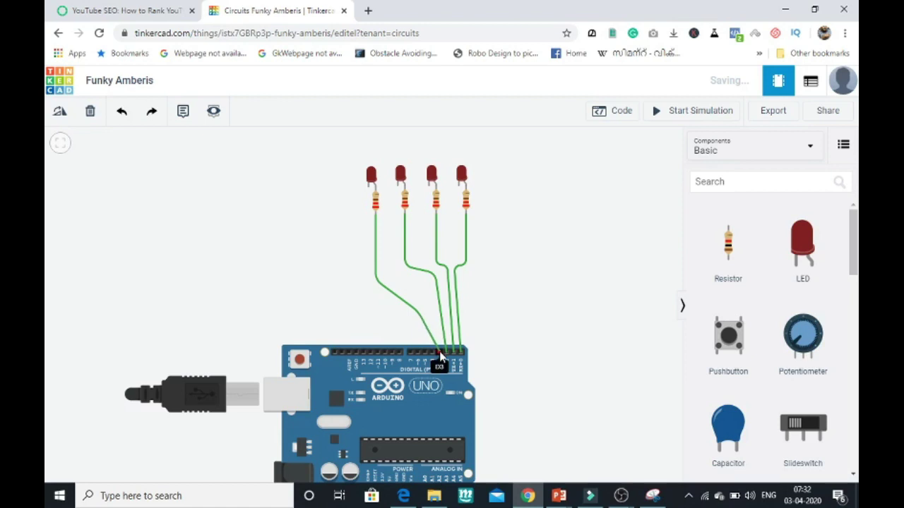
pyautogui.click(531, 358)
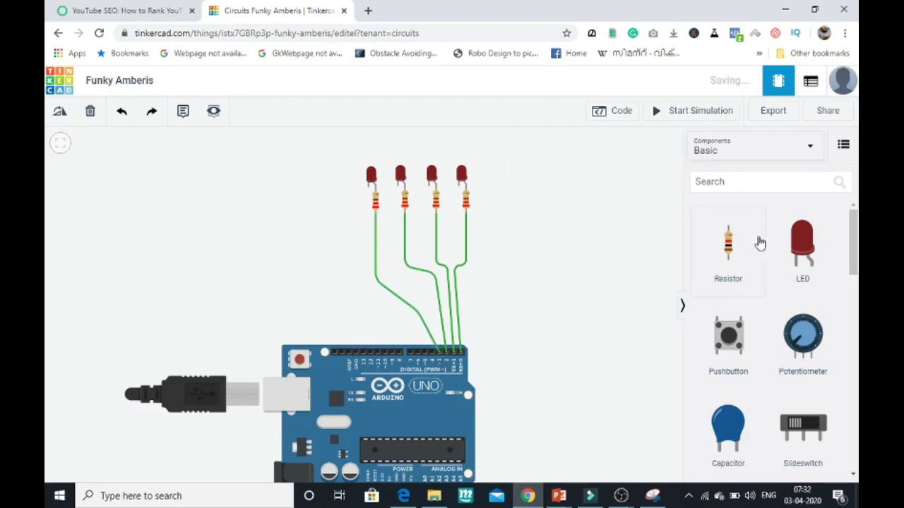
pyautogui.moveTo(855, 232); pyautogui.dragTo(855, 240)
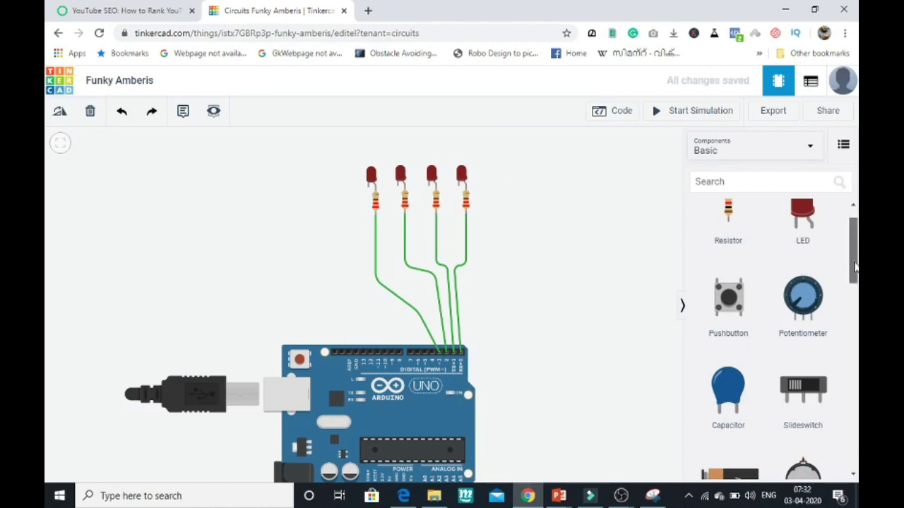
pyautogui.moveTo(855, 262); pyautogui.dragTo(855, 281)
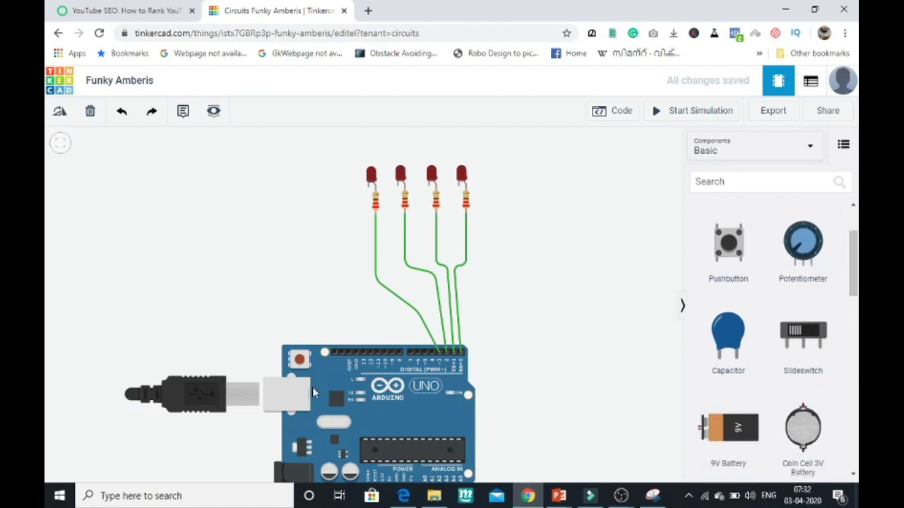
pyautogui.scroll(-5, 204, 370)
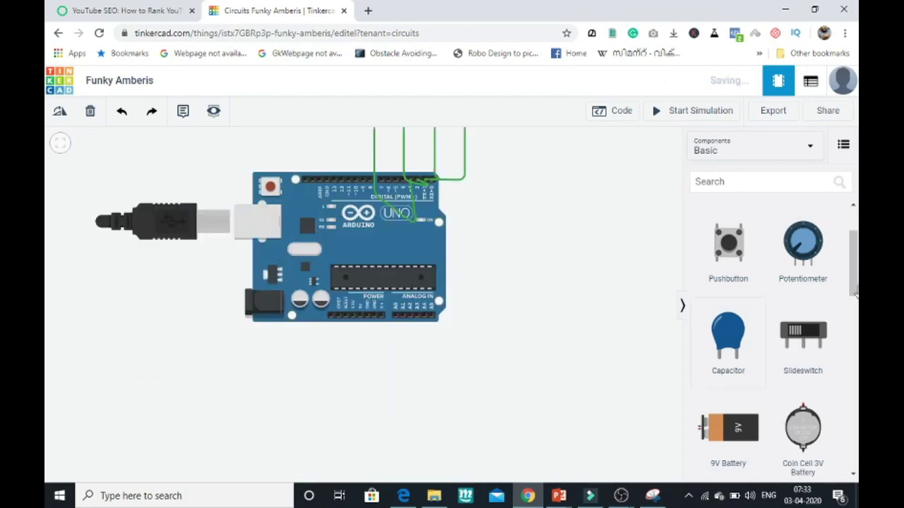
pyautogui.moveTo(854, 288); pyautogui.dragTo(854, 254)
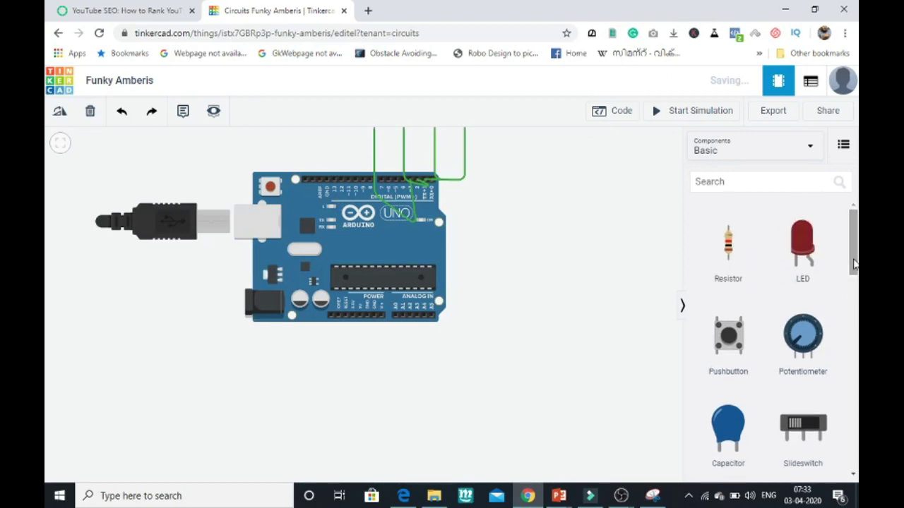
# Reposition the Arduino Uno below the LEDs so that the four resistor wires run to its pins without crossing the board
pyautogui.moveTo(537, 299); pyautogui.dragTo(535, 350)
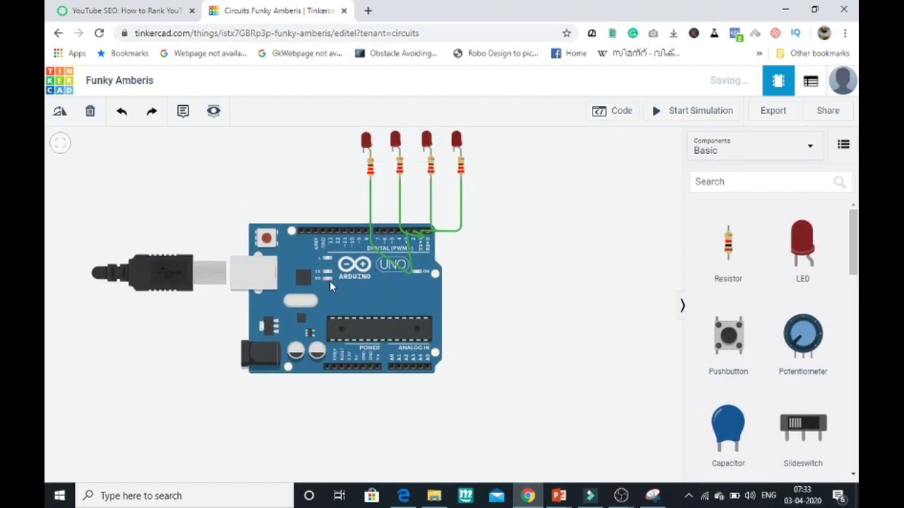
pyautogui.moveTo(180, 271); pyautogui.dragTo(187, 303)
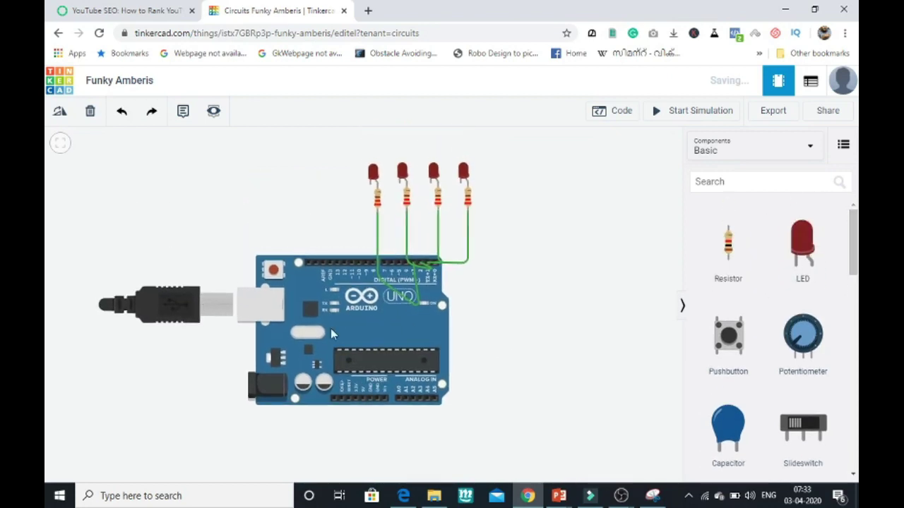
pyautogui.moveTo(367, 277); pyautogui.dragTo(369, 308)
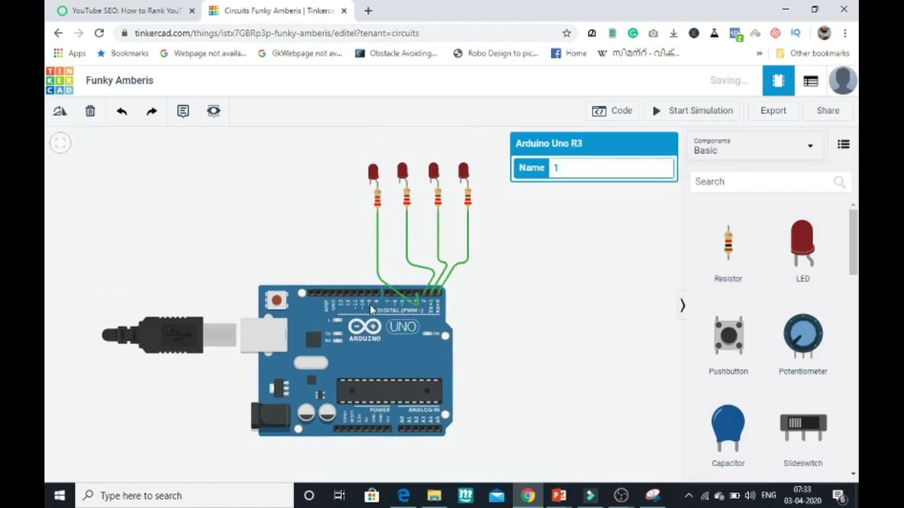
pyautogui.moveTo(372, 360); pyautogui.dragTo(374, 332)
pyautogui.click(570, 365)
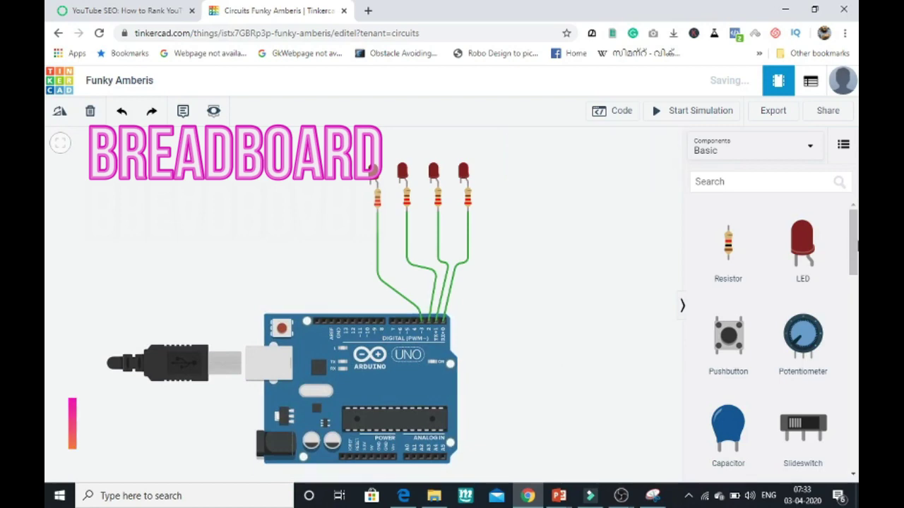
# Add a Breadboard Small to the left of the LEDs, above the Arduino's USB cable
pyautogui.moveTo(852, 254); pyautogui.dragTo(852, 274)
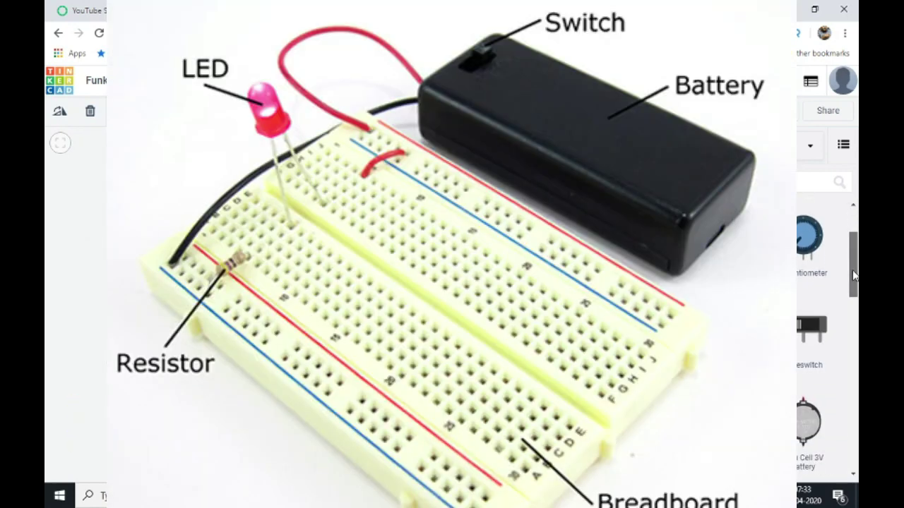
pyautogui.scroll(-3, 853, 275)
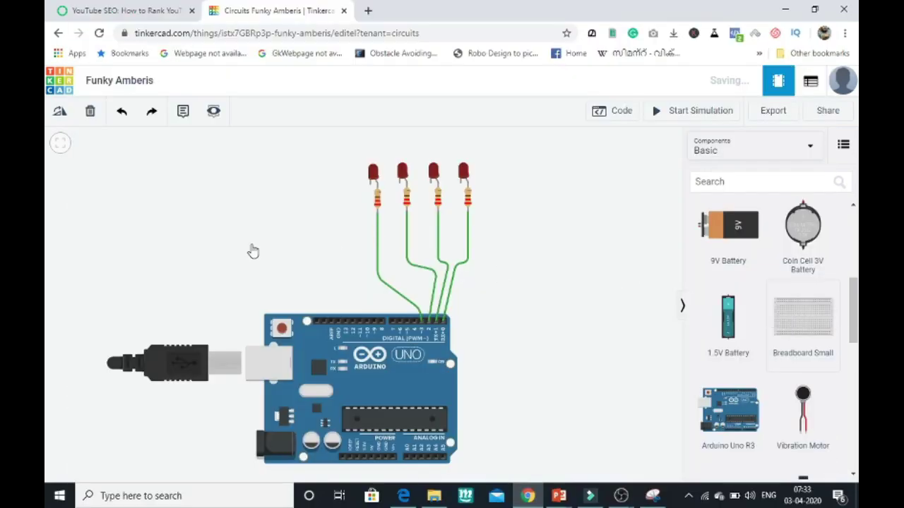
pyautogui.click(827, 331)
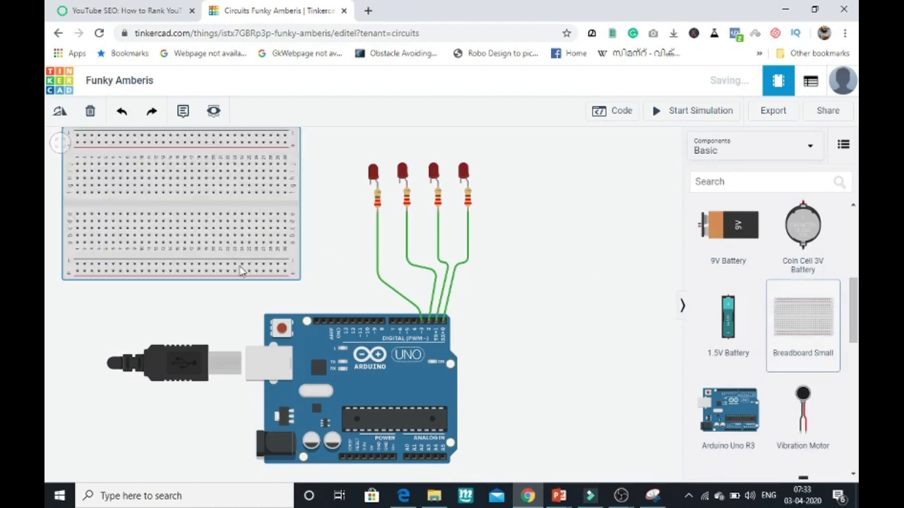
pyautogui.moveTo(240, 272); pyautogui.dragTo(260, 386)
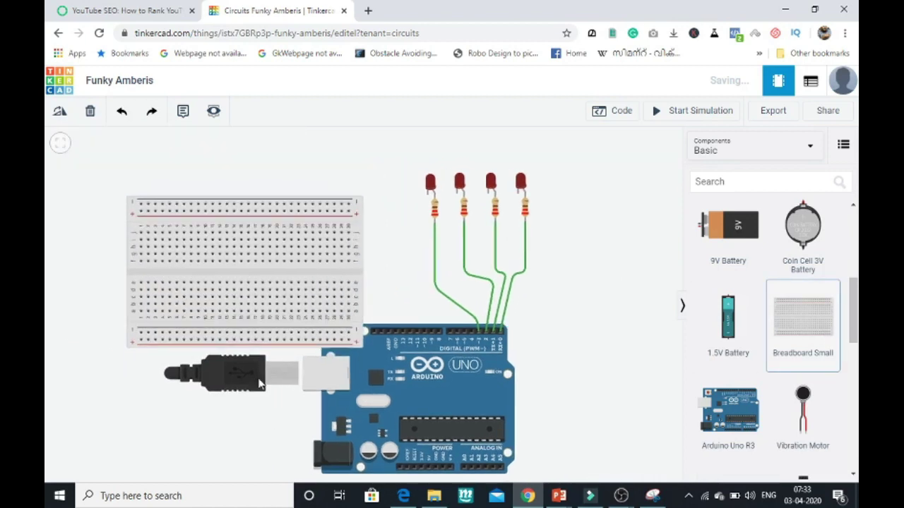
# Move the breadboard up and to the left so that it sits clear of the Arduino and its cable
pyautogui.click(270, 289)
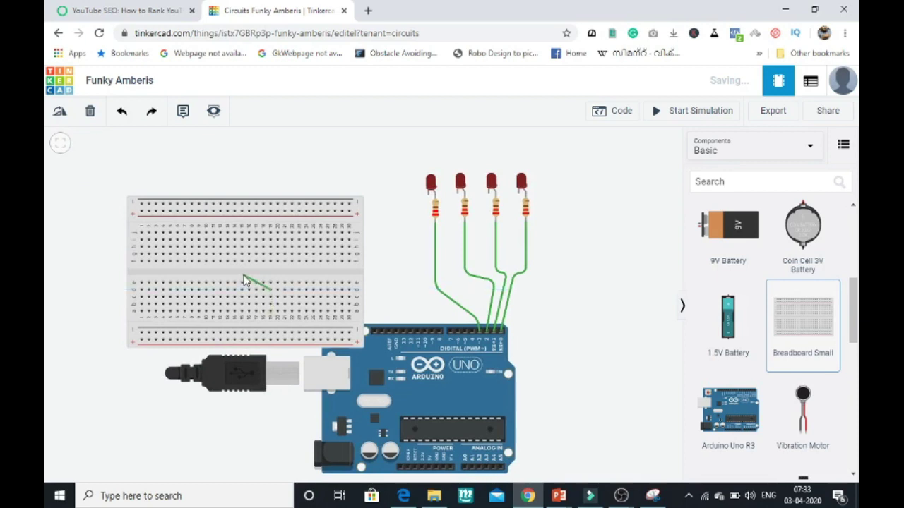
pyautogui.press('Escape')
pyautogui.moveTo(255, 276); pyautogui.dragTo(209, 247)
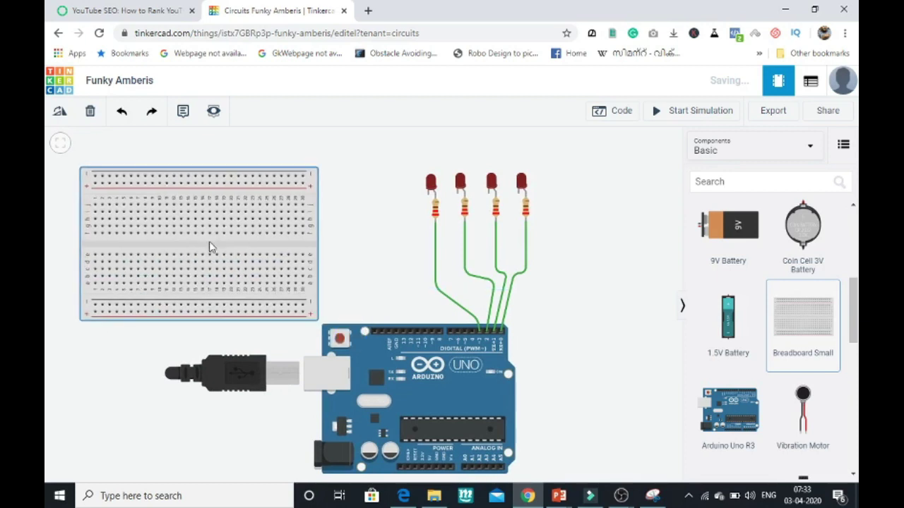
pyautogui.click(356, 244)
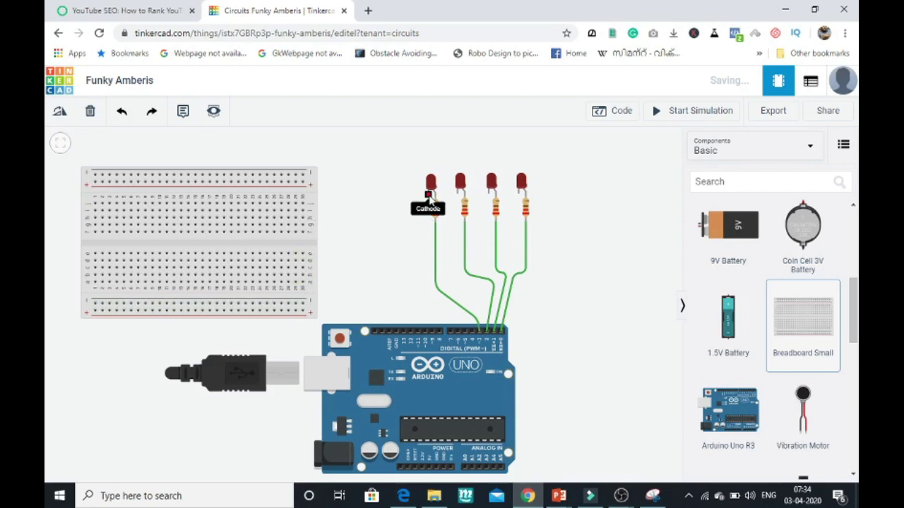
# Wire the Arduino's upper GND pin to the first hole of the breadboard's top negative rail
pyautogui.click(397, 335)
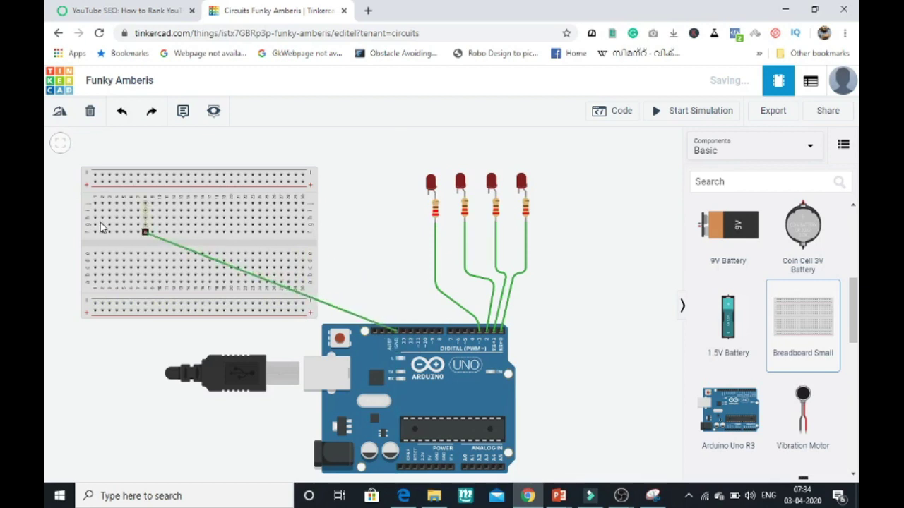
pyautogui.click(95, 176)
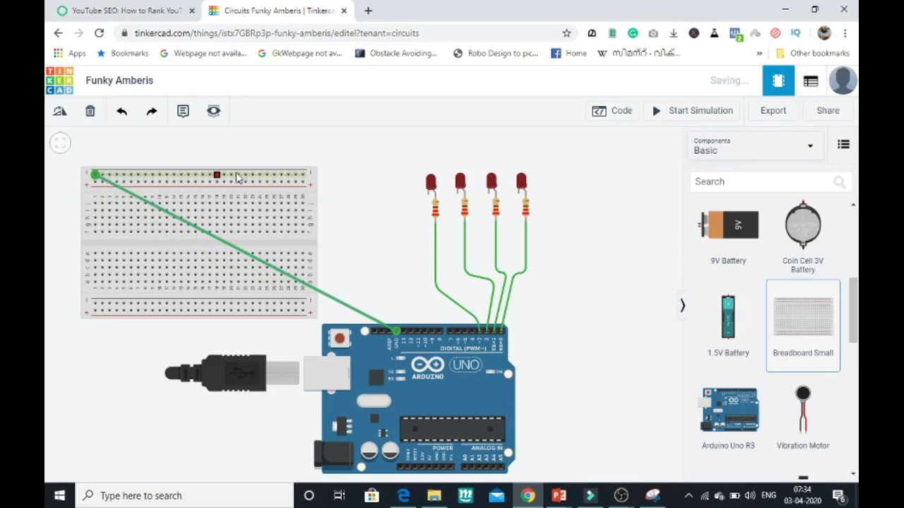
# Wire the leftmost LED's cathode to the middle of the breadboard's top negative rail, routing it over the top with right-angled bends
pyautogui.click(429, 194)
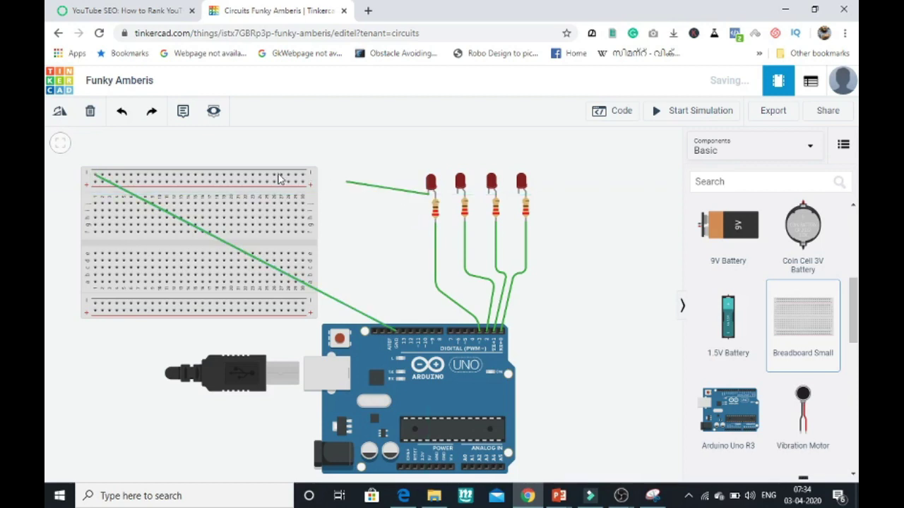
pyautogui.click(188, 174)
pyautogui.moveTo(187, 174); pyautogui.dragTo(400, 154)
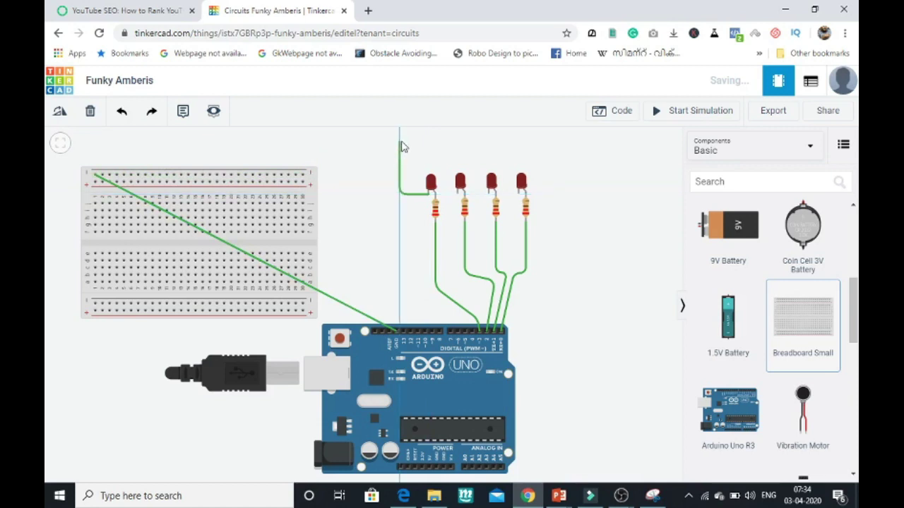
pyautogui.click(401, 142)
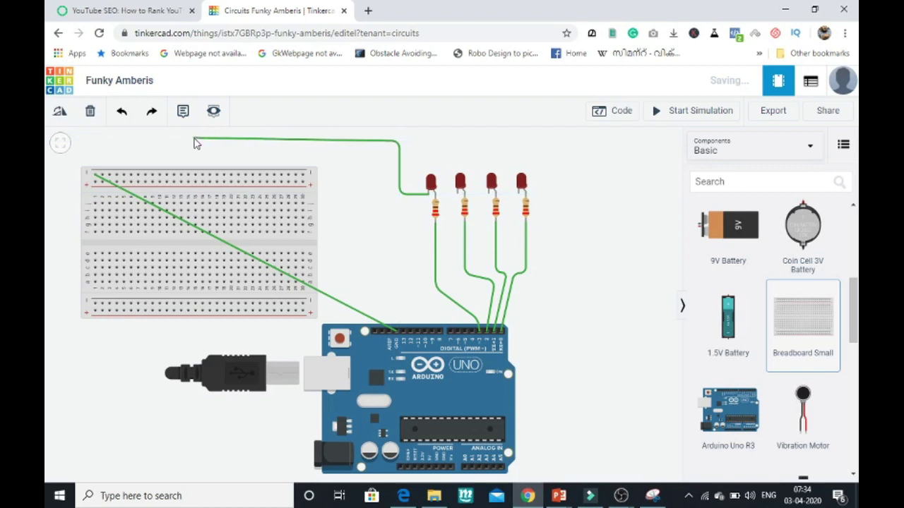
pyautogui.click(194, 140)
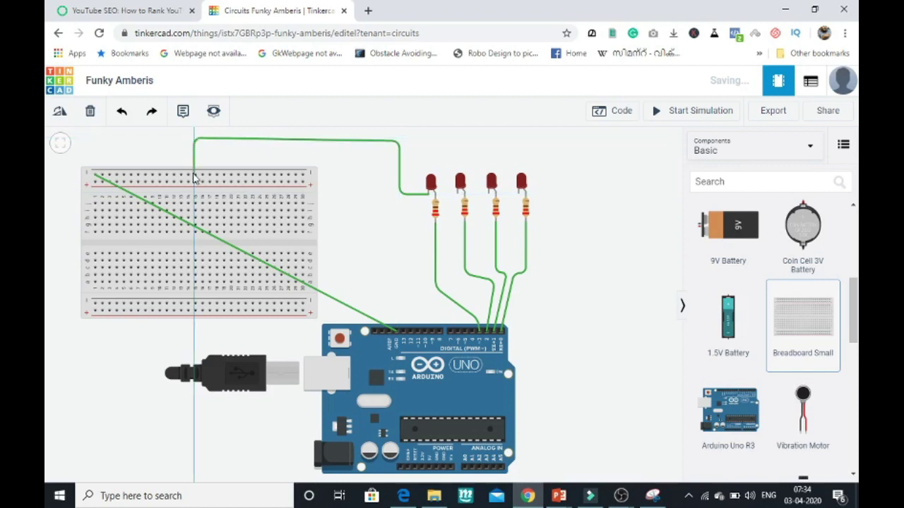
pyautogui.click(195, 176)
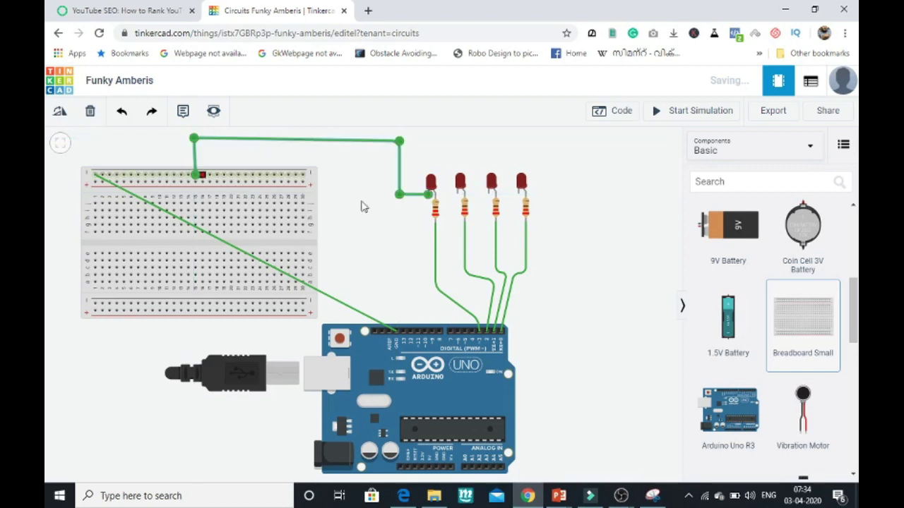
# Wire the second LED's cathode to the adjacent hole on the top negative rail, routing it beneath the first LED's cathode wire
pyautogui.click(458, 198)
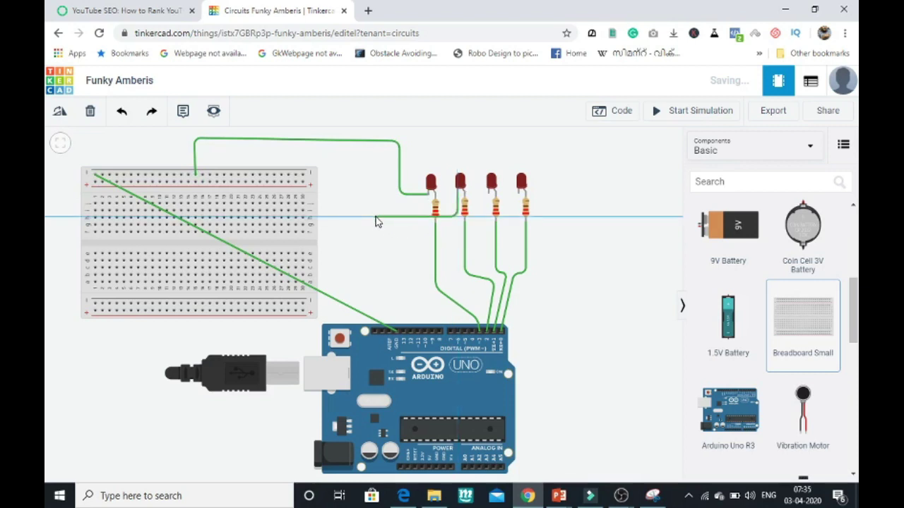
pyautogui.click(363, 216)
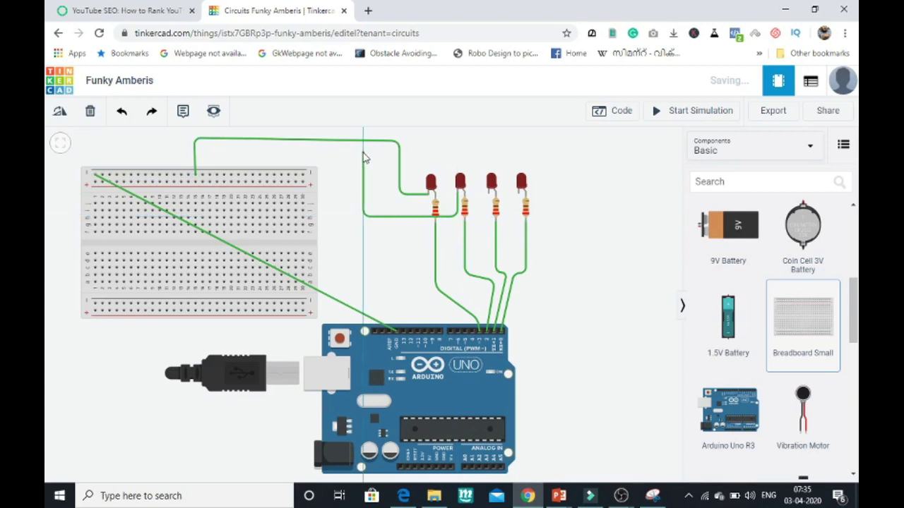
pyautogui.click(363, 153)
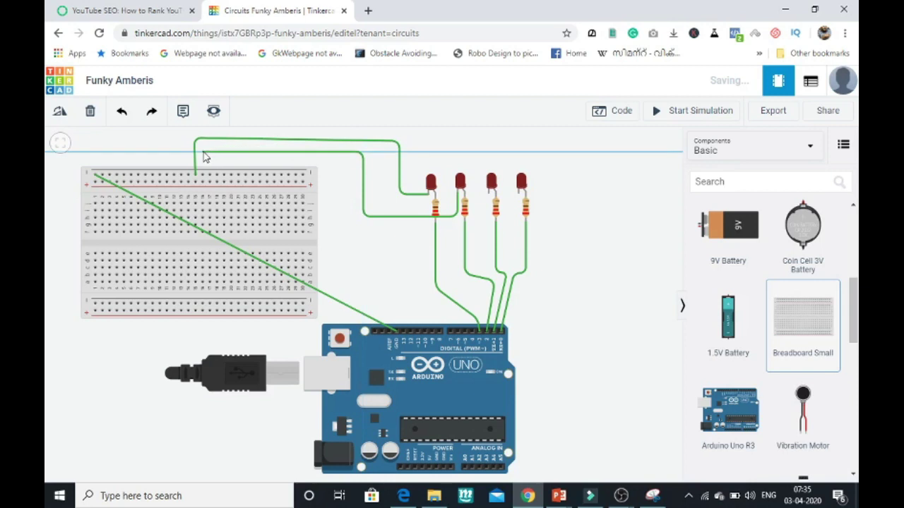
pyautogui.click(203, 154)
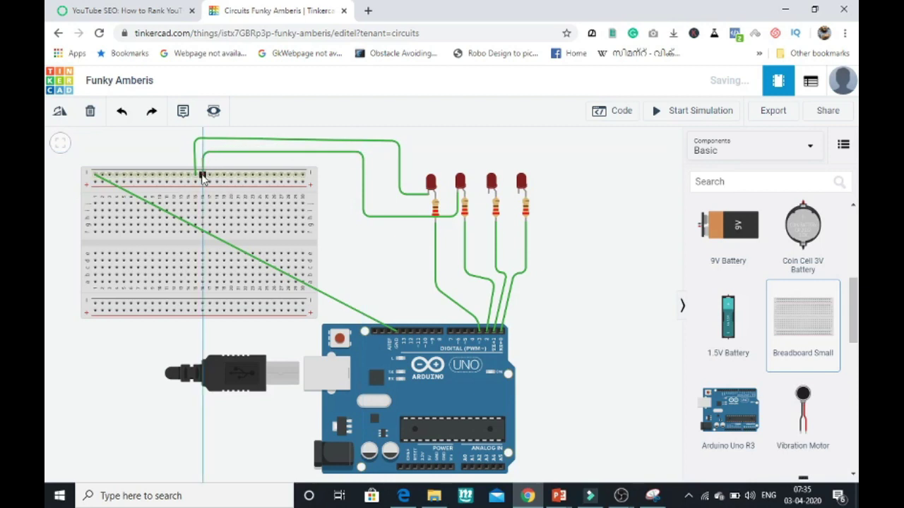
pyautogui.click(202, 177)
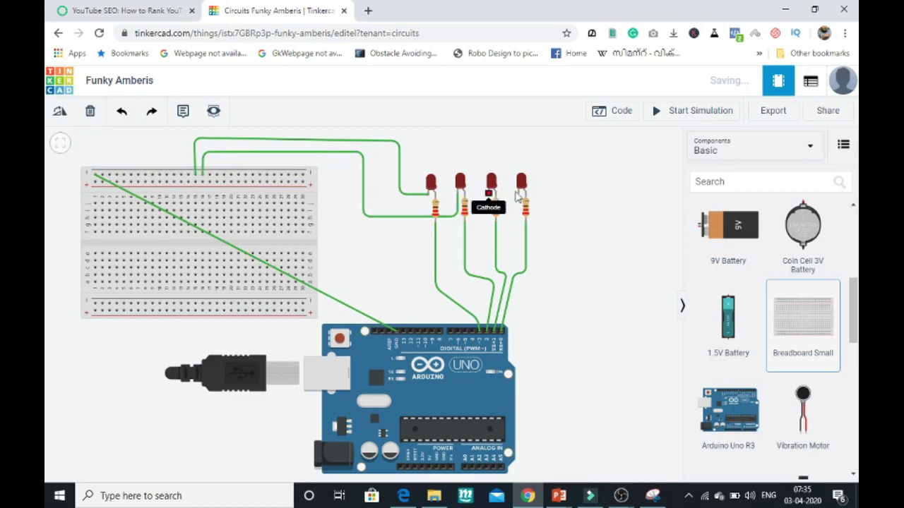
# Wire the third LED's cathode to the top negative rail, three holes past the second LED's wire, routing it beneath that wire with bends
pyautogui.click(487, 194)
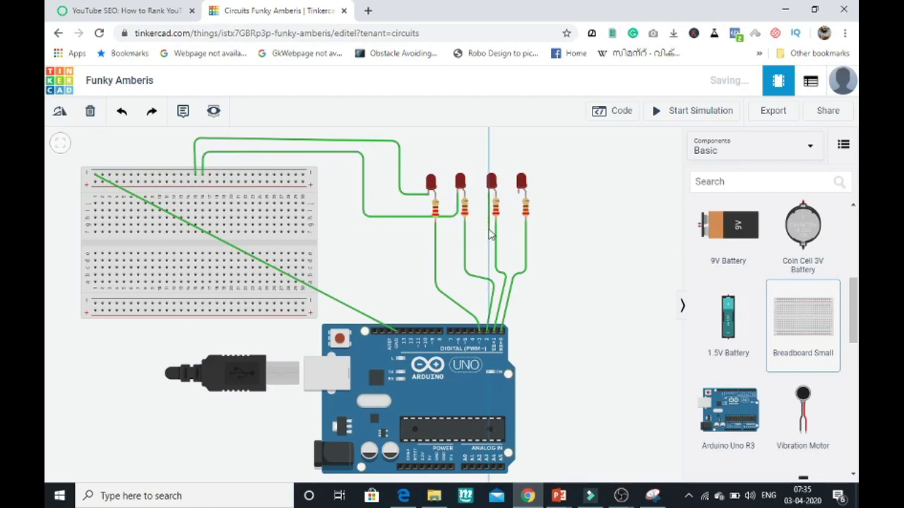
pyautogui.click(489, 228)
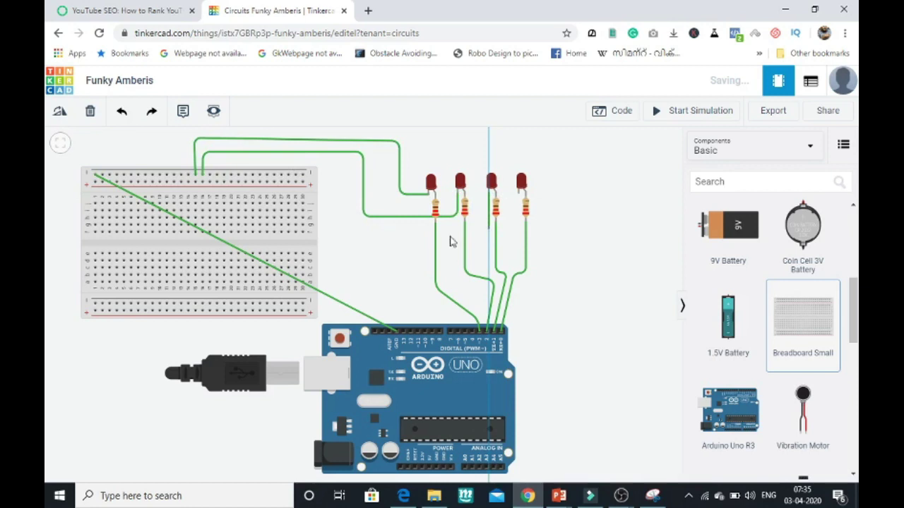
pyautogui.click(358, 228)
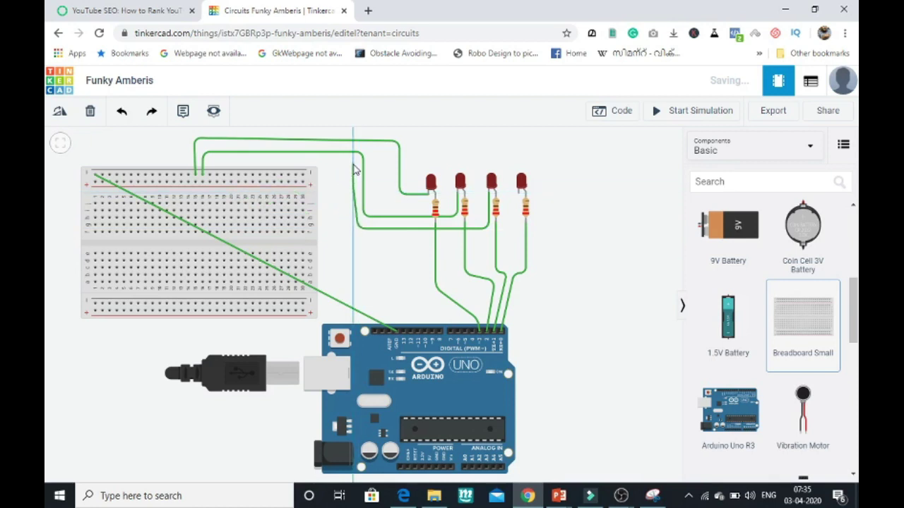
pyautogui.click(353, 164)
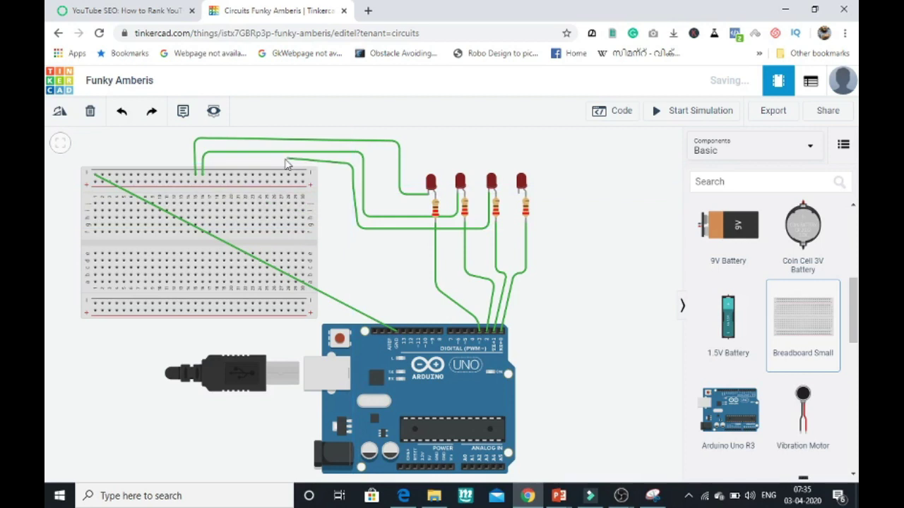
pyautogui.click(224, 176)
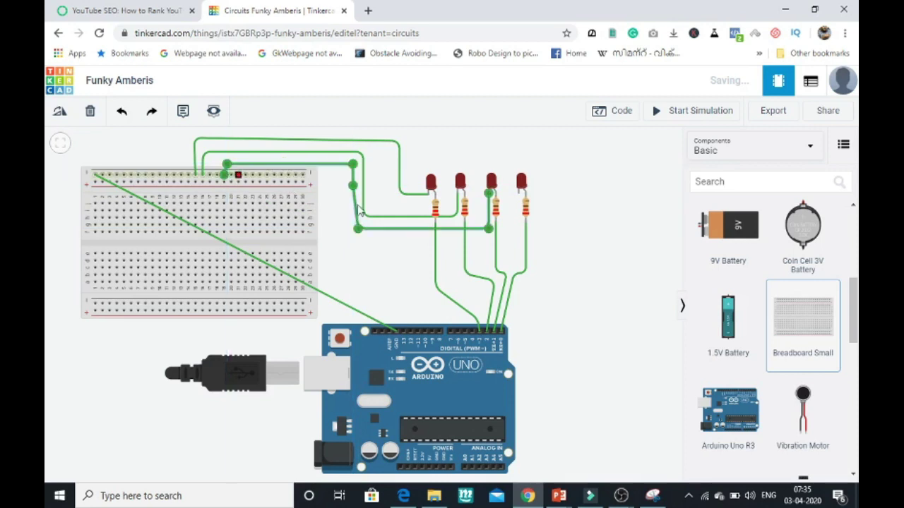
pyautogui.click(407, 262)
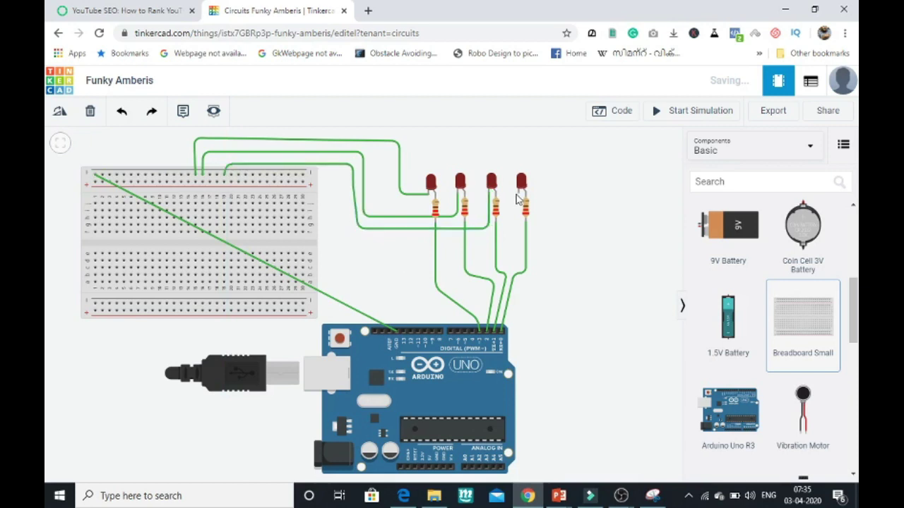
# Wire the rightmost LED's cathode to the last hole of the top negative rail, routing it beneath the third LED's cathode wire
pyautogui.click(517, 199)
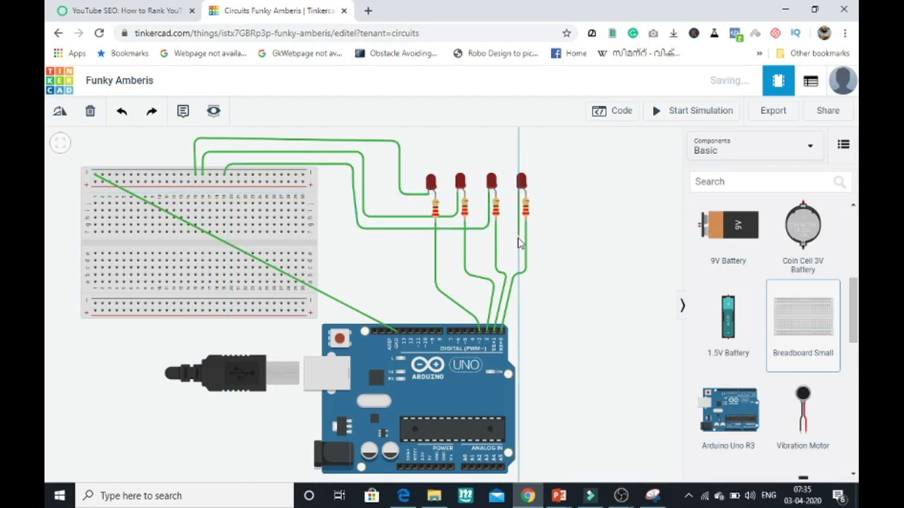
pyautogui.click(519, 240)
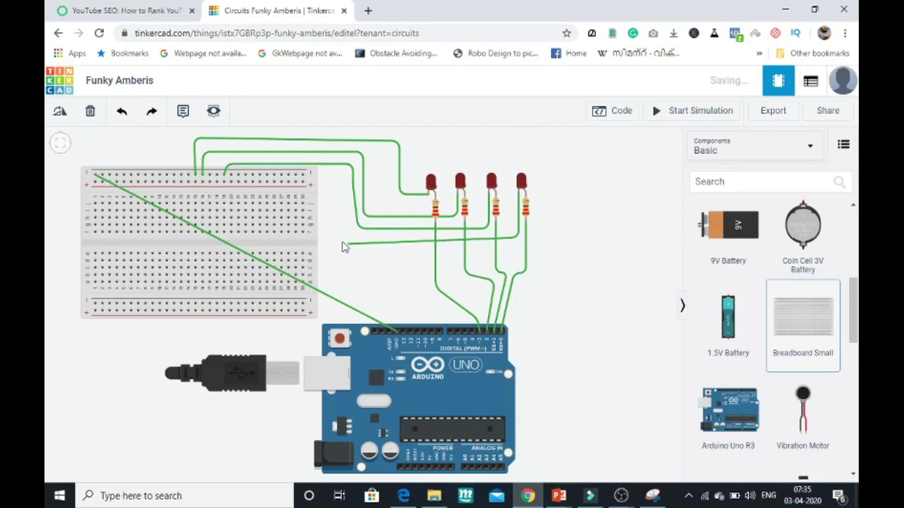
pyautogui.click(341, 242)
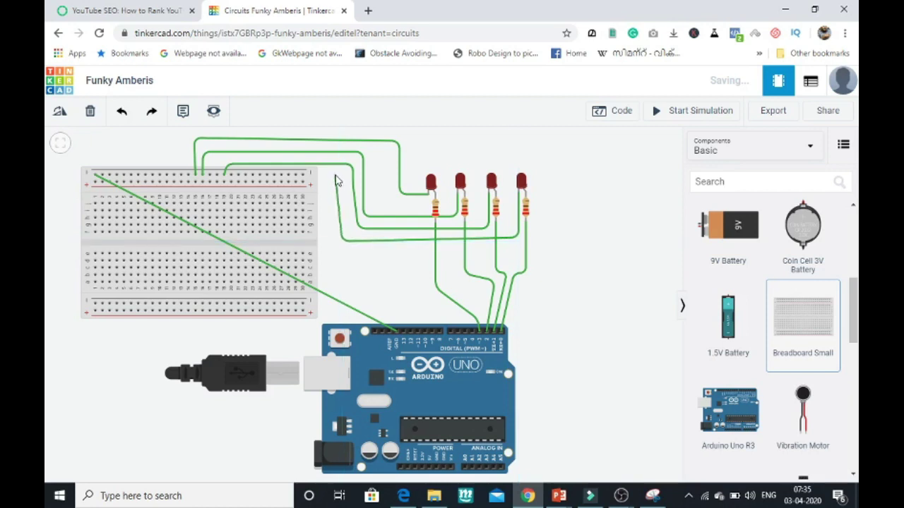
pyautogui.click(336, 175)
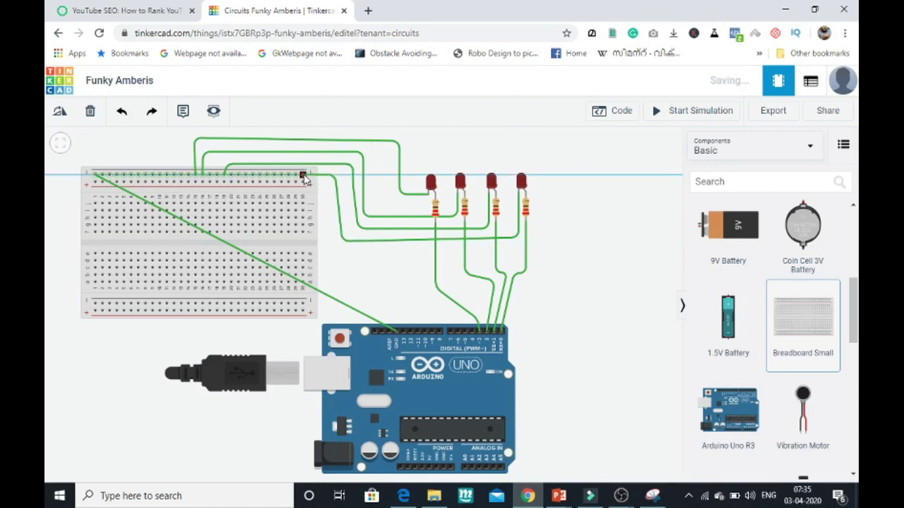
pyautogui.click(304, 176)
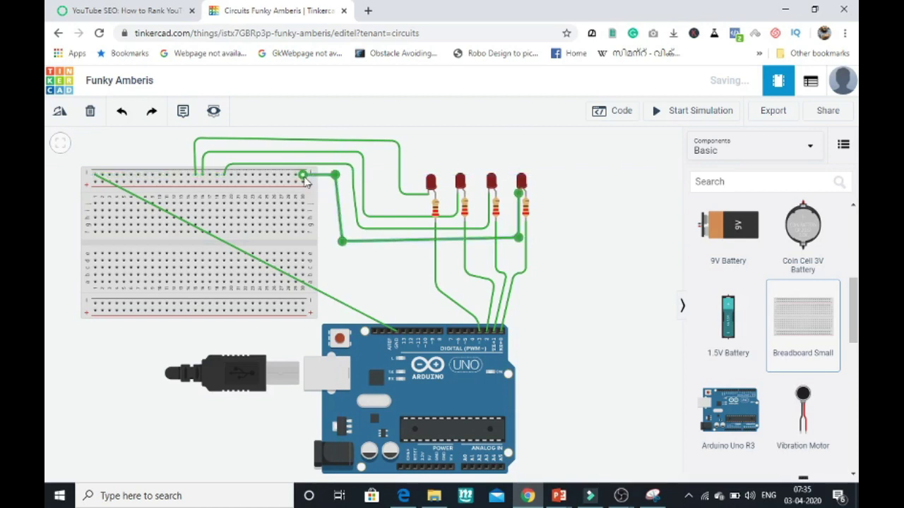
pyautogui.click(624, 220)
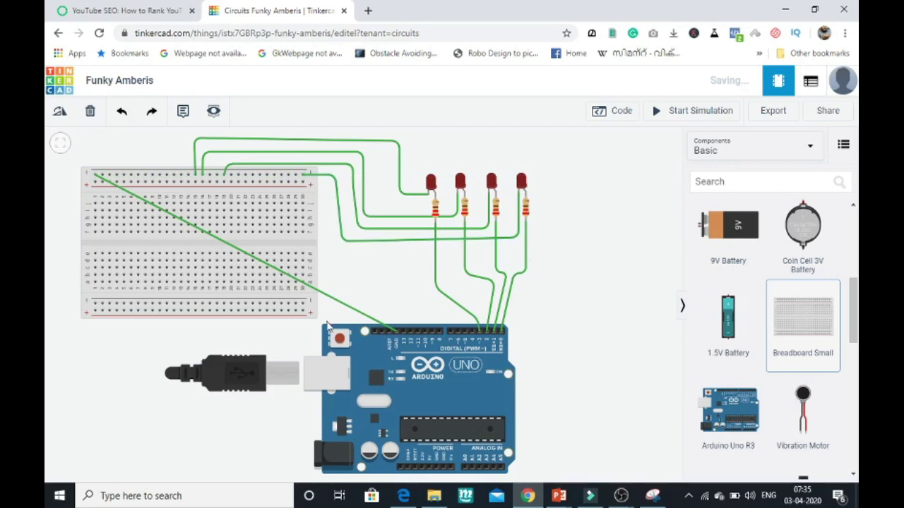
# Try to reroute the diagonal ground wire by adding a bend above the Arduino's upper GND pin and further bends across the breadboard
pyautogui.click(317, 297)
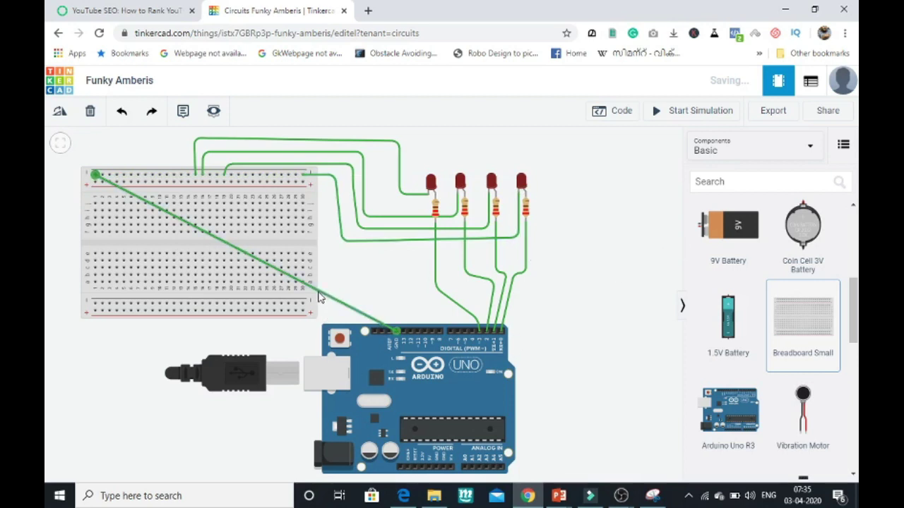
pyautogui.moveTo(317, 297); pyautogui.dragTo(399, 312)
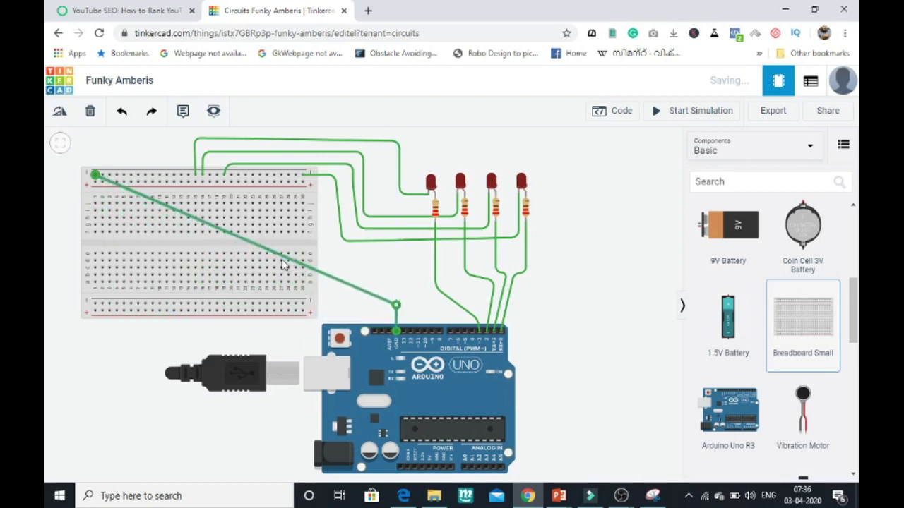
pyautogui.click(278, 256)
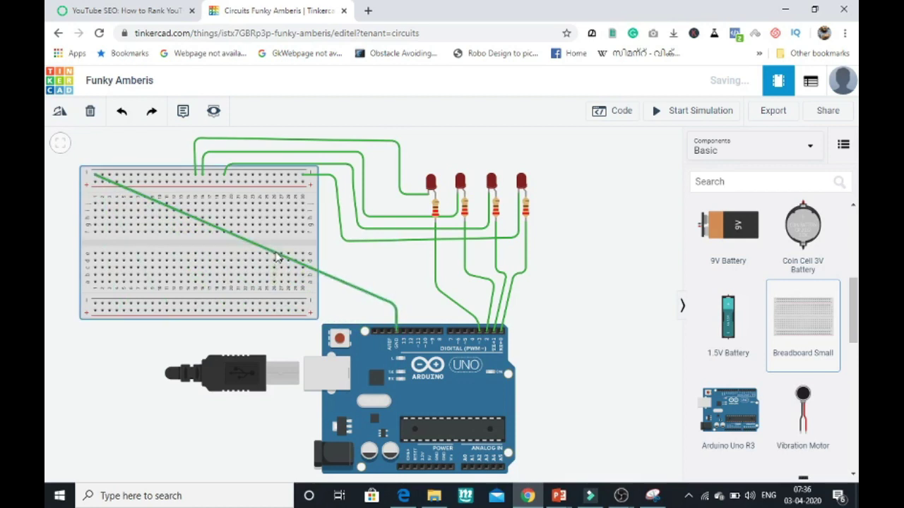
pyautogui.click(274, 252)
pyautogui.moveTo(396, 305)
pyautogui.mouseDown()
pyautogui.moveTo(358, 285)
pyautogui.moveTo(305, 300)
pyautogui.moveTo(364, 353)
pyautogui.moveTo(372, 308)
pyautogui.moveTo(397, 299)
pyautogui.mouseUp()
pyautogui.click(362, 265)
pyautogui.click(250, 242)
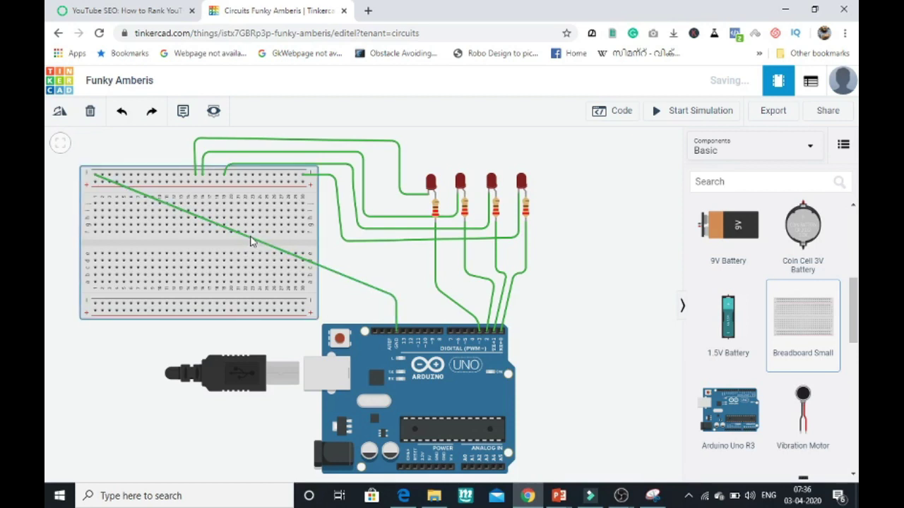
pyautogui.moveTo(250, 242); pyautogui.dragTo(396, 302)
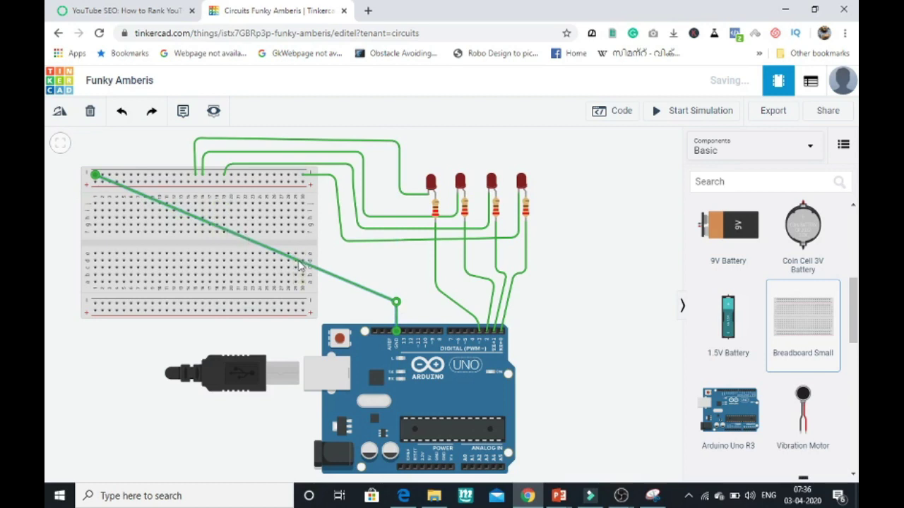
pyautogui.click(289, 254)
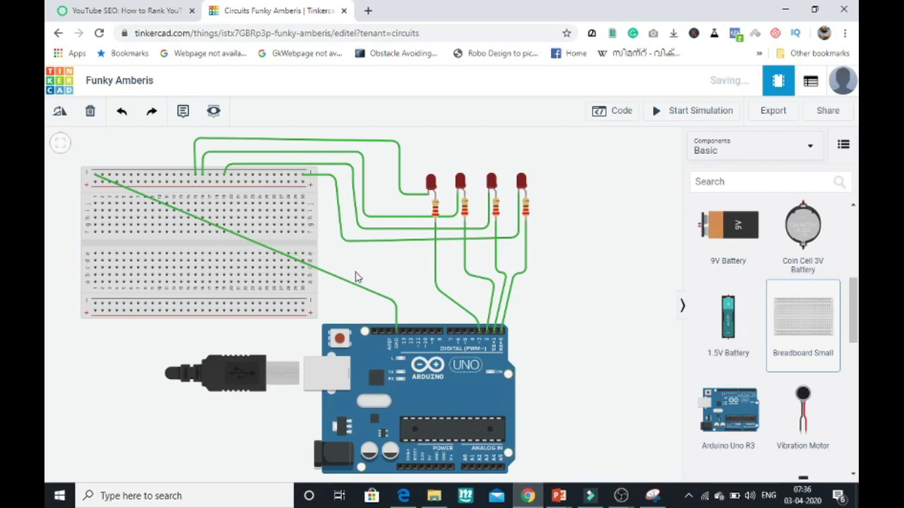
pyautogui.press('Escape')
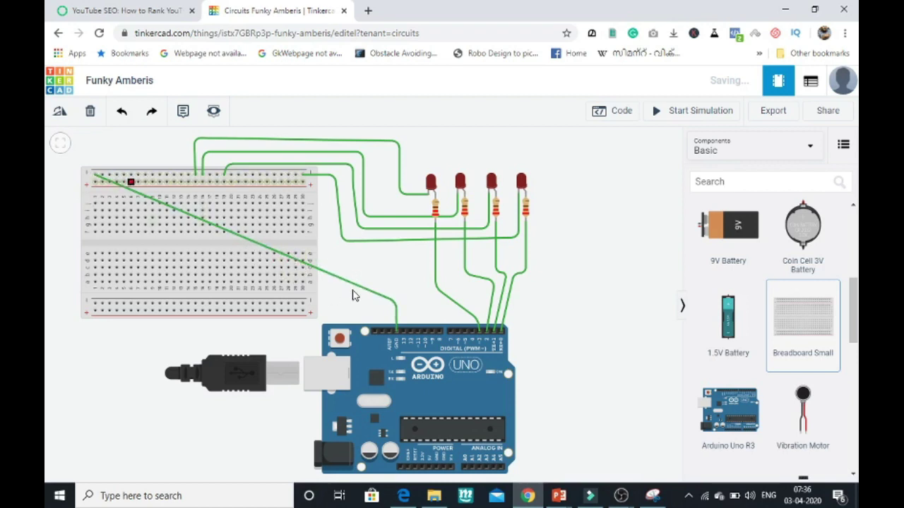
# Replace the diagonal ground wire with one from the upper GND pin, running below and around the breadboard's left side to the top negative rail's first hole
pyautogui.click(374, 297)
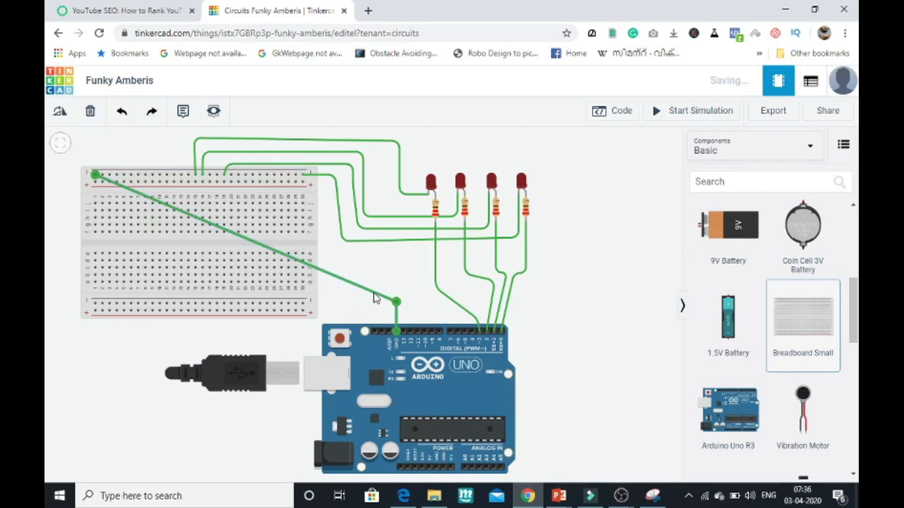
pyautogui.press('Delete')
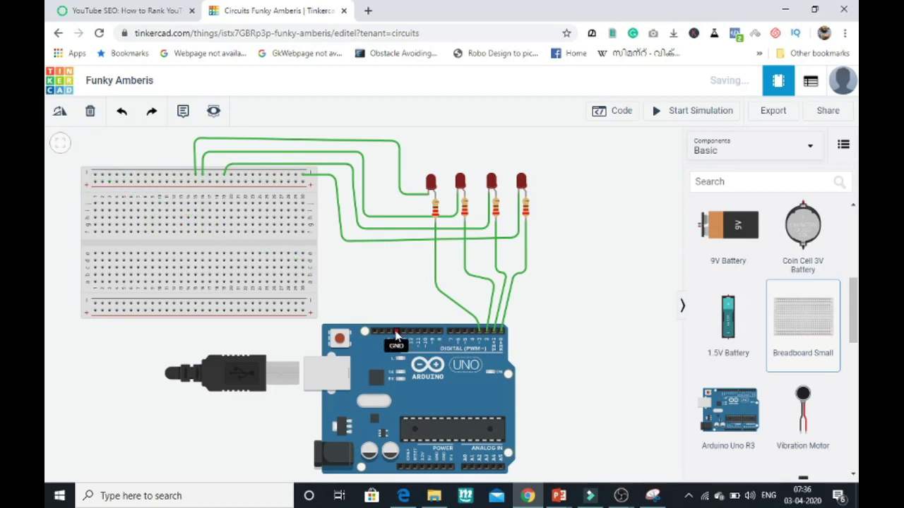
pyautogui.click(397, 309)
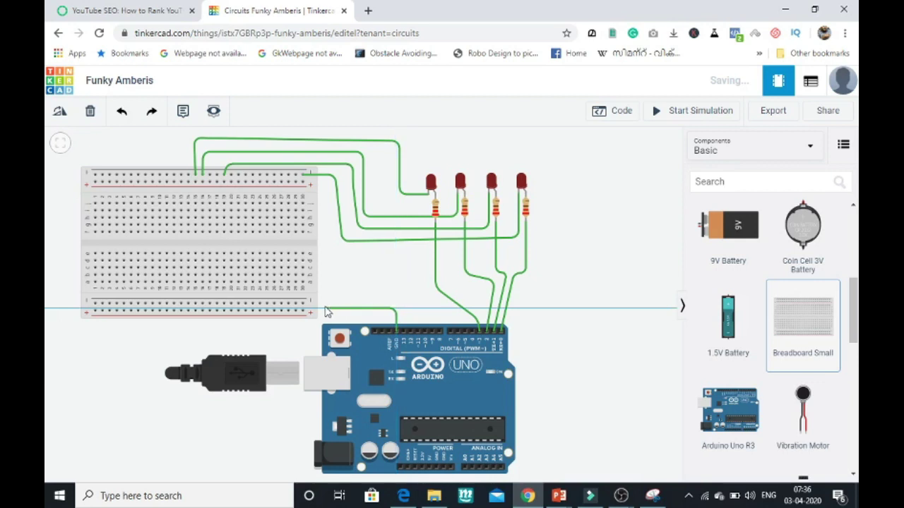
pyautogui.click(323, 311)
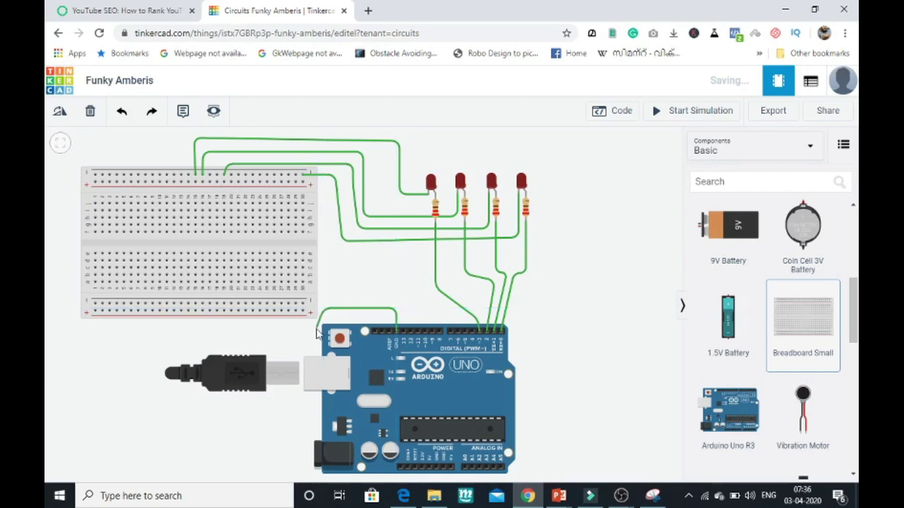
pyautogui.click(315, 331)
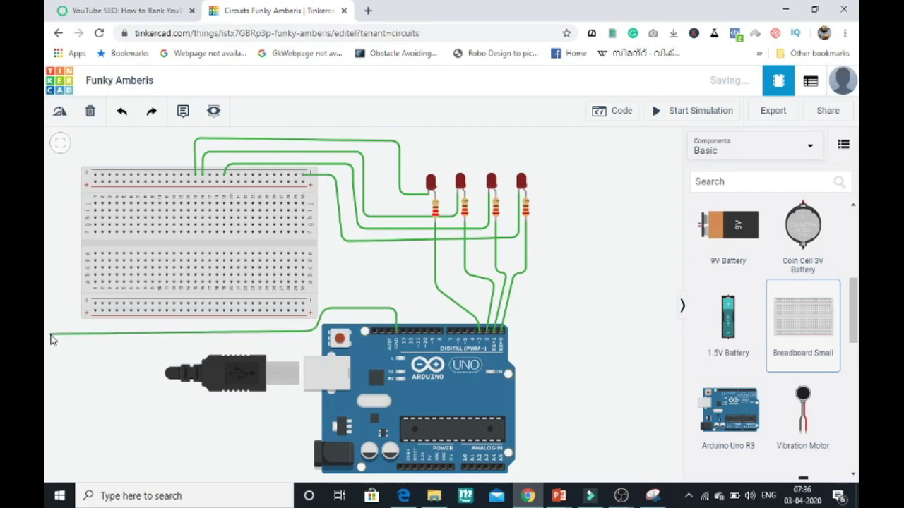
pyautogui.click(56, 330)
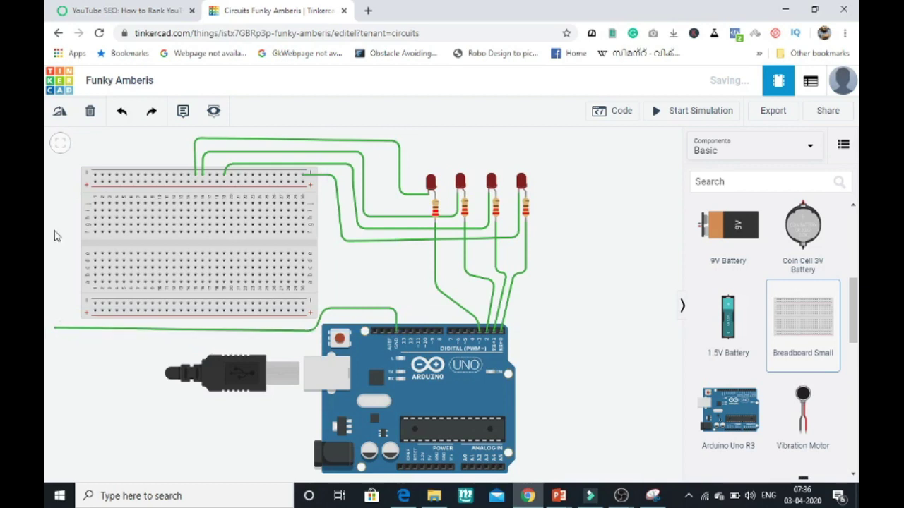
pyautogui.click(56, 170)
pyautogui.click(95, 174)
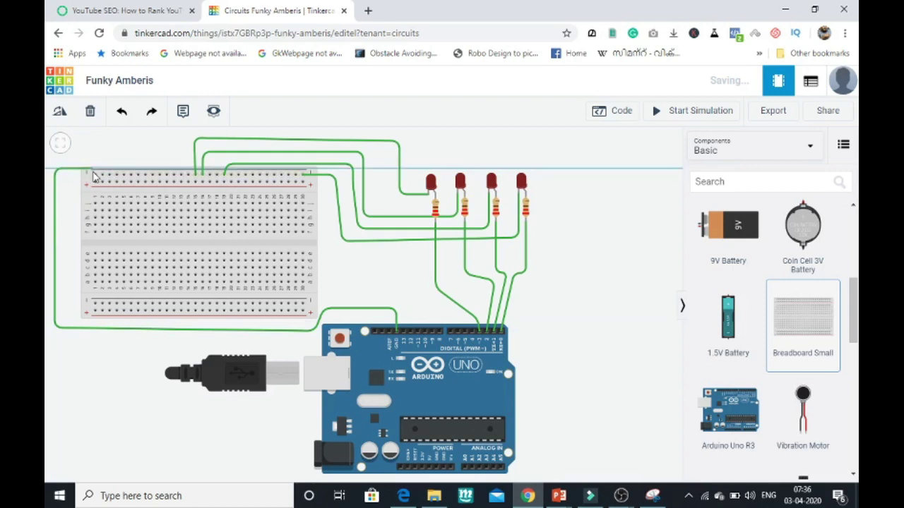
# Move the ground wire's upper-left bend down level with the negative rail so that its last segment runs straight
pyautogui.click(58, 172)
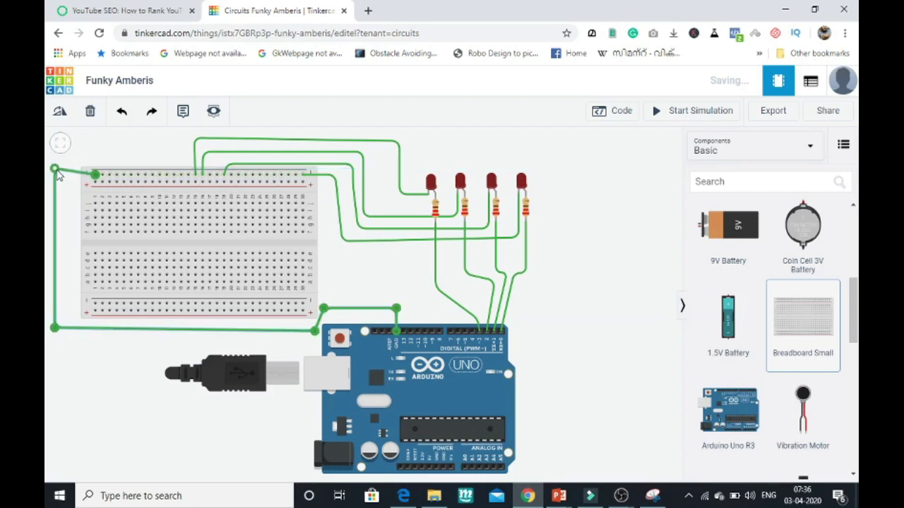
pyautogui.moveTo(57, 173); pyautogui.dragTo(56, 178)
pyautogui.click(161, 139)
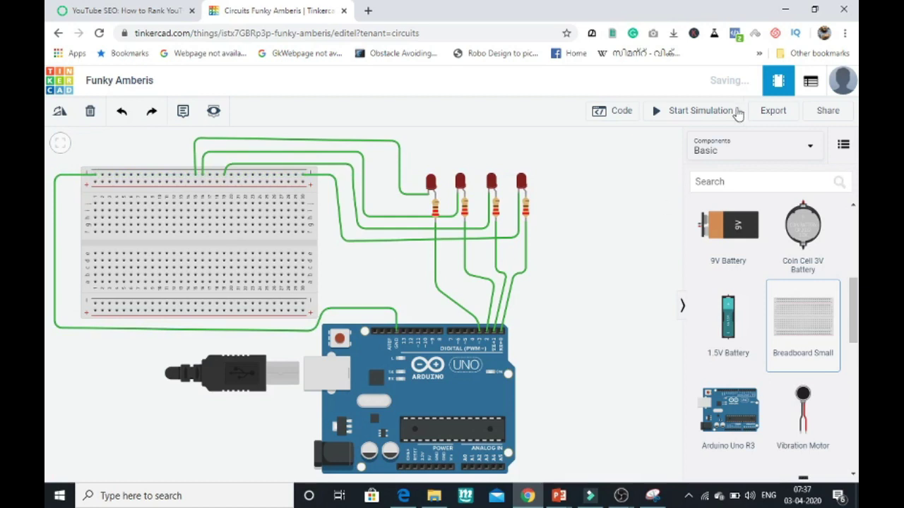
# Delete the default blink blocks from the Arduino's block code and add a block that sets pin 0 to HIGH
pyautogui.click(622, 116)
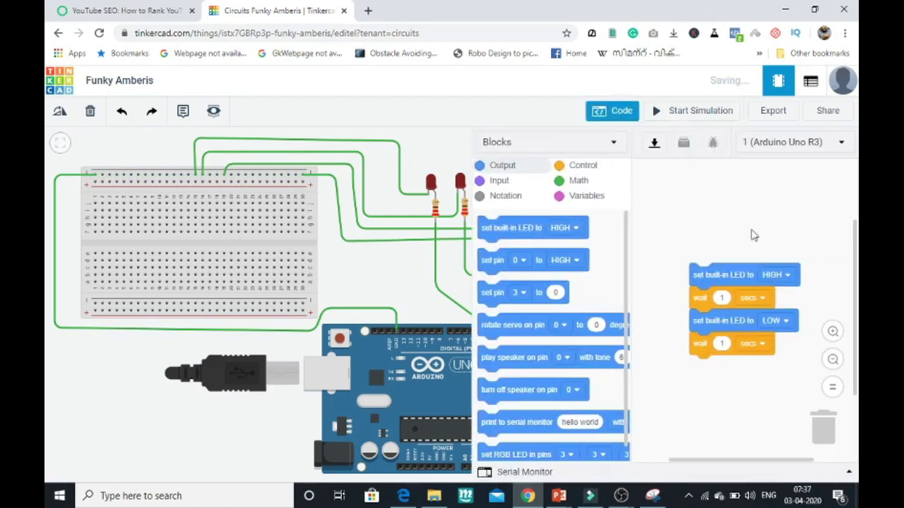
pyautogui.moveTo(708, 280); pyautogui.dragTo(835, 438)
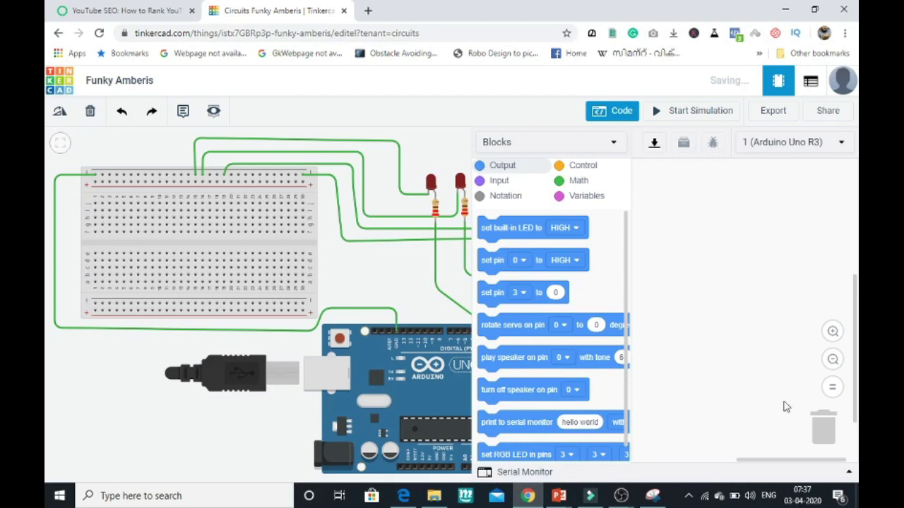
pyautogui.click(622, 117)
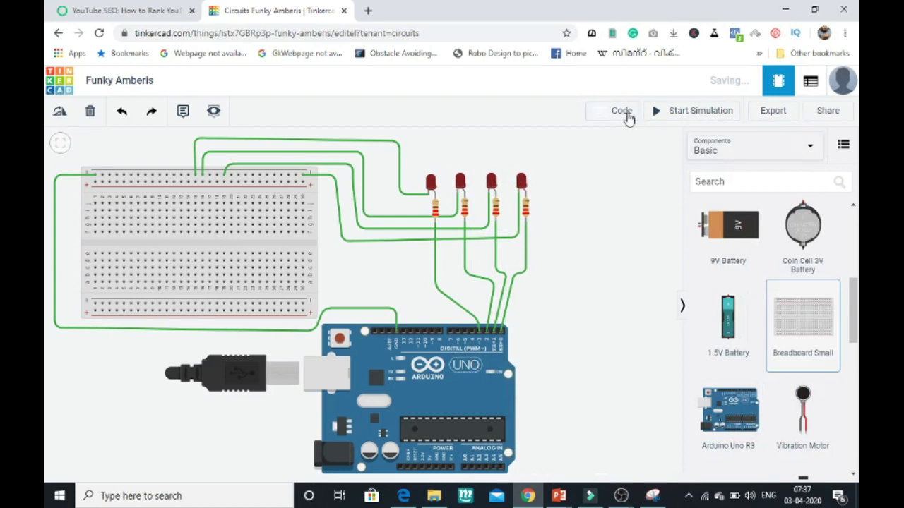
pyautogui.click(624, 113)
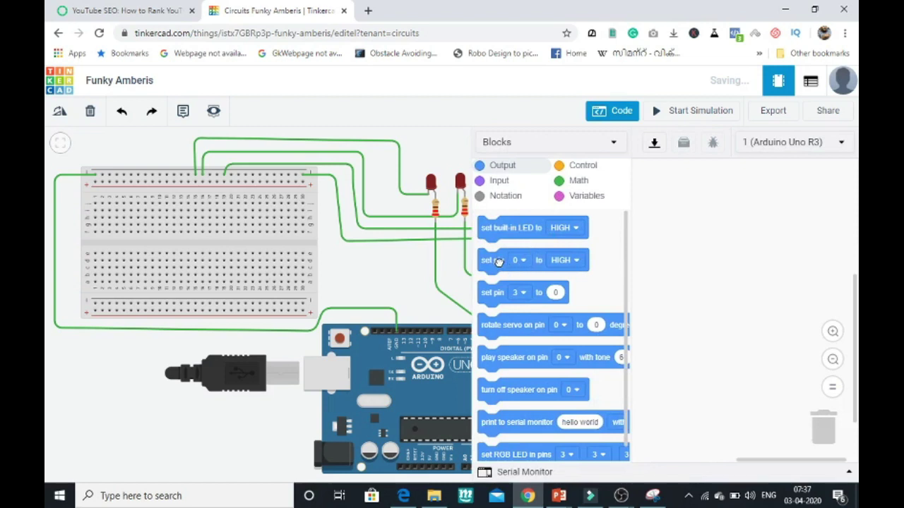
pyautogui.moveTo(500, 261); pyautogui.dragTo(705, 222)
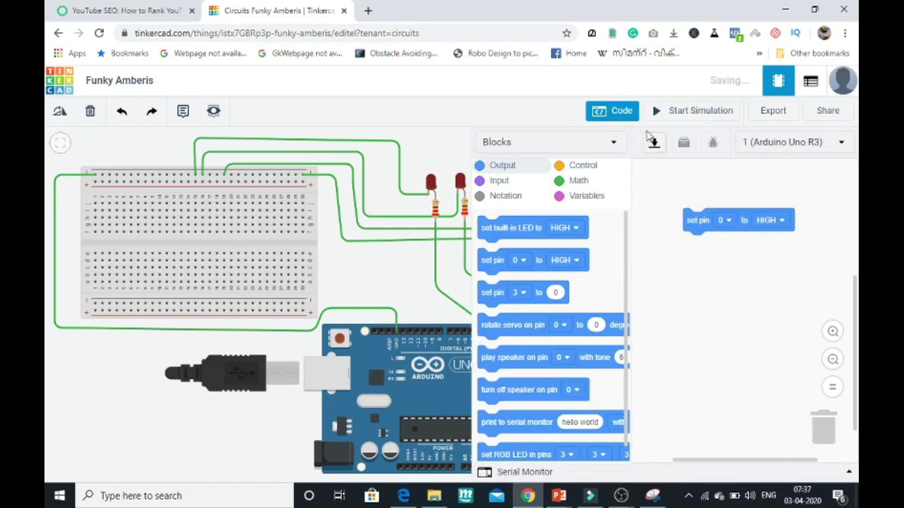
pyautogui.click(623, 113)
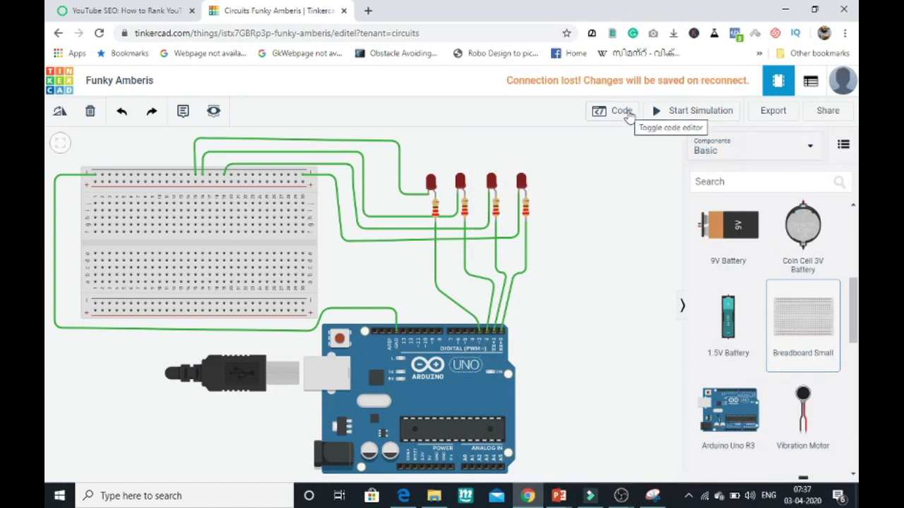
pyautogui.click(621, 111)
pyautogui.click(621, 111)
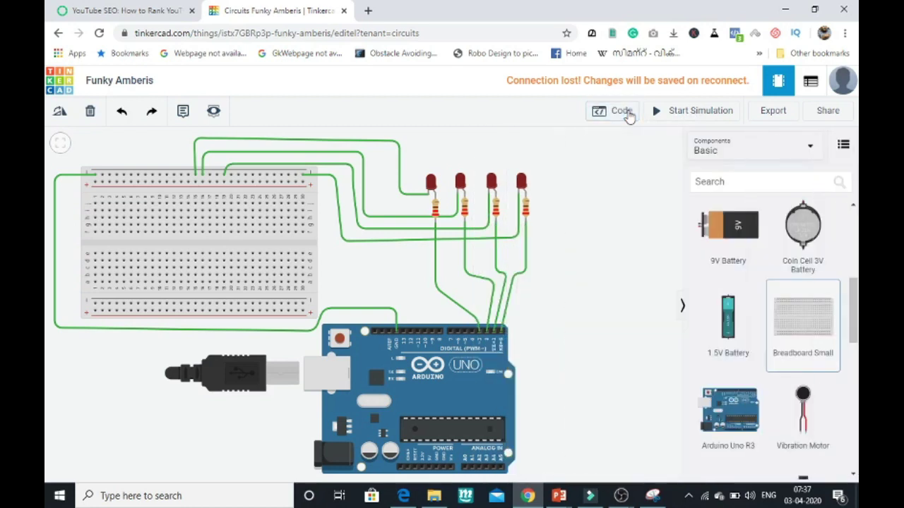
# Below the pin 0 HIGH block, add a 1-second wait and a block that sets pin 1 to HIGH
pyautogui.click(621, 111)
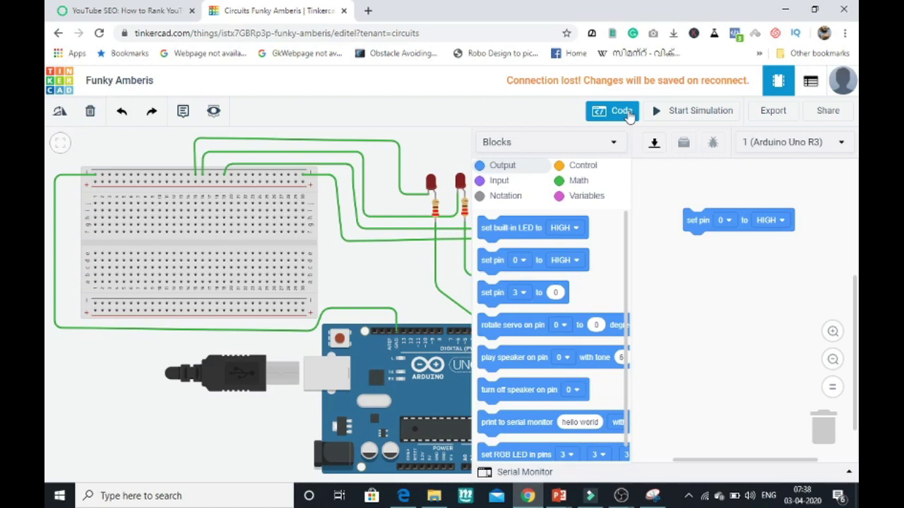
pyautogui.moveTo(696, 226); pyautogui.dragTo(699, 210)
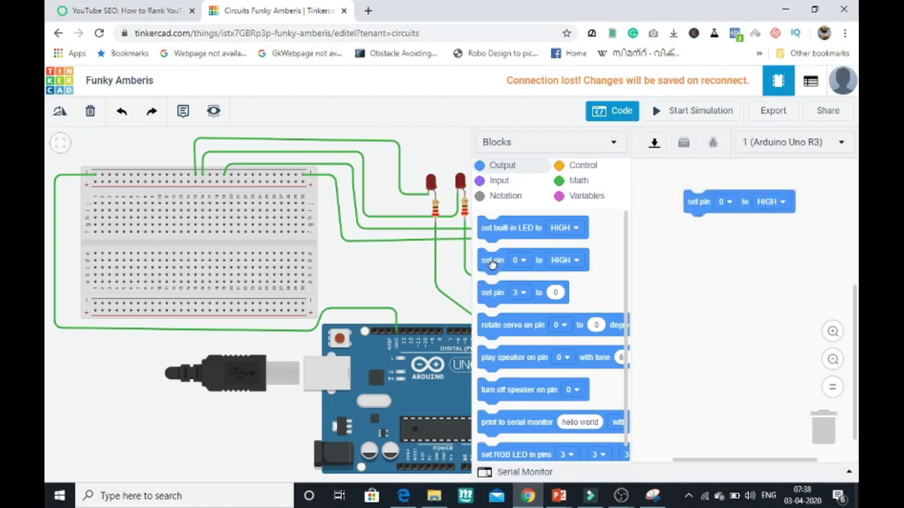
pyautogui.moveTo(492, 263); pyautogui.dragTo(702, 230)
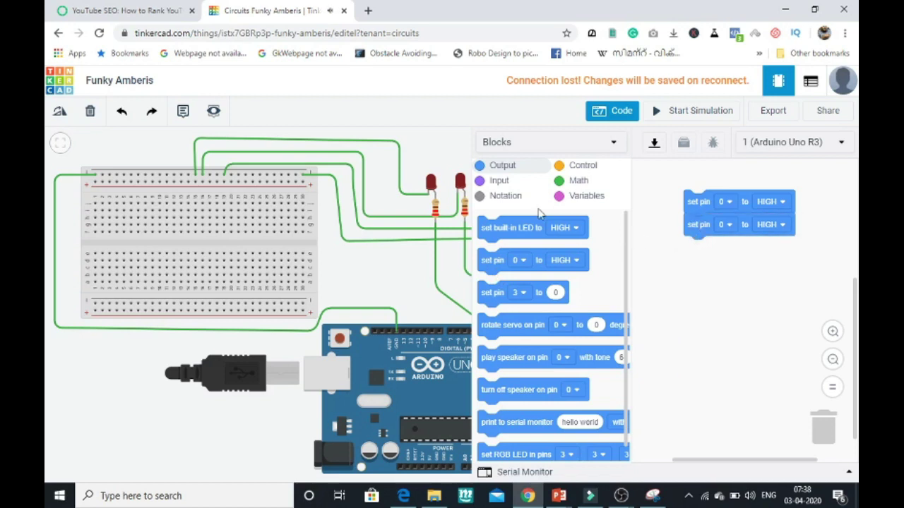
pyautogui.click(593, 173)
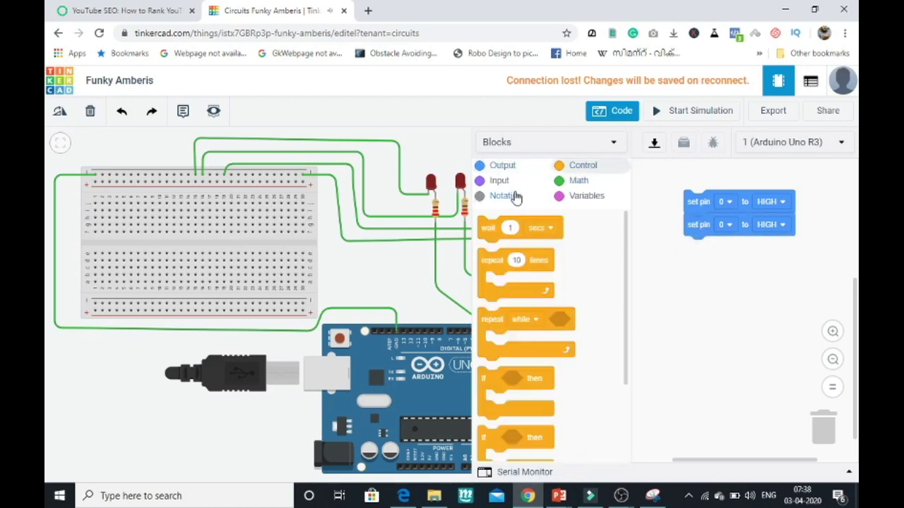
pyautogui.moveTo(488, 227); pyautogui.dragTo(701, 223)
pyautogui.click(727, 248)
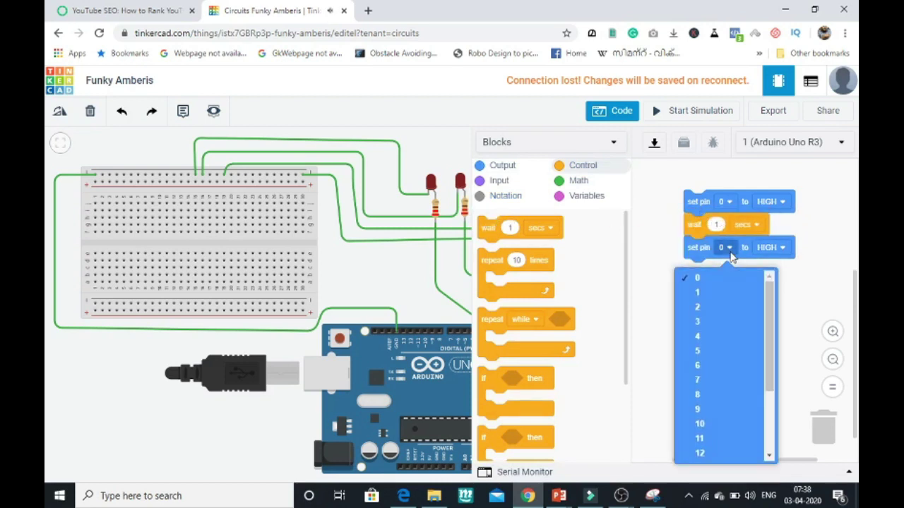
pyautogui.click(712, 296)
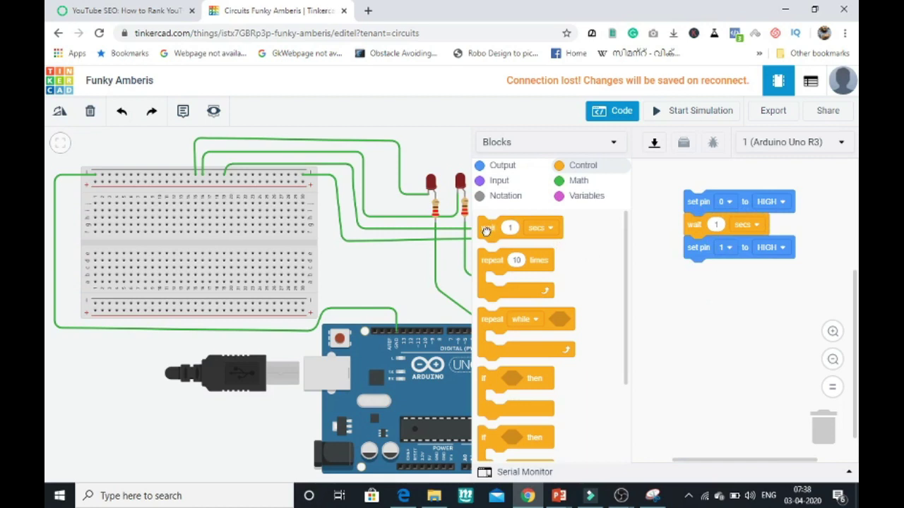
# Append a 1-second wait and a block that sets pin 2 to HIGH to the end of the sequence
pyautogui.moveTo(486, 231); pyautogui.dragTo(692, 269)
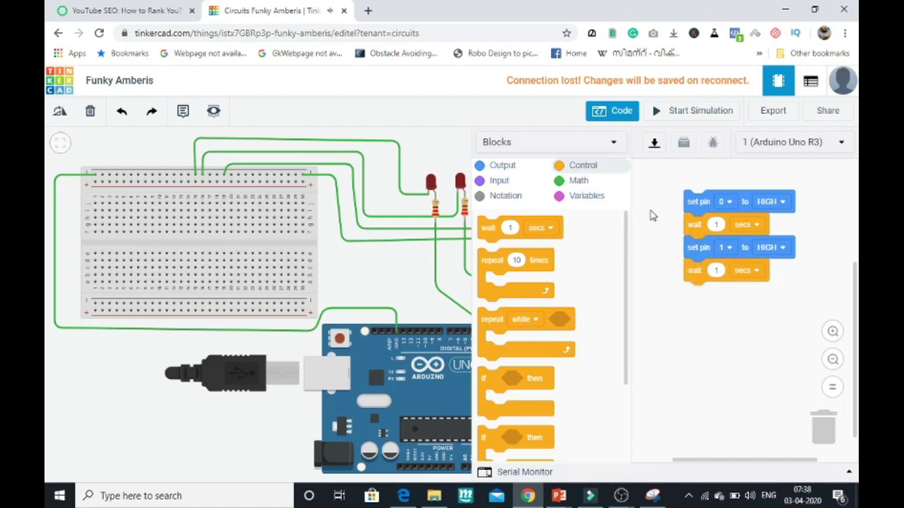
pyautogui.click(518, 170)
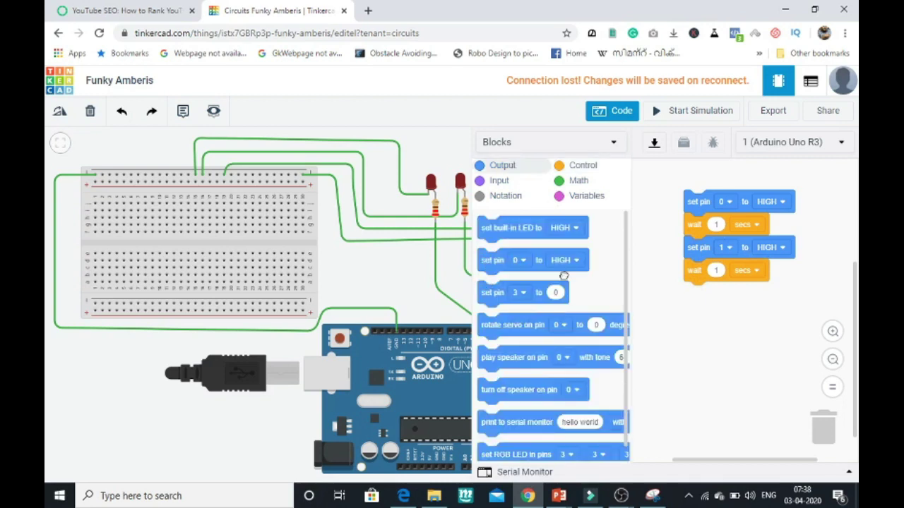
pyautogui.moveTo(491, 265); pyautogui.dragTo(697, 299)
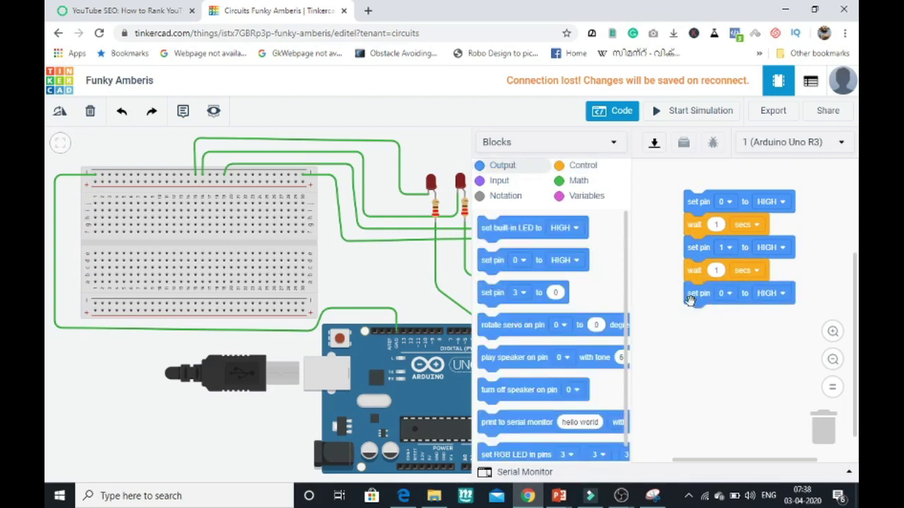
pyautogui.click(728, 295)
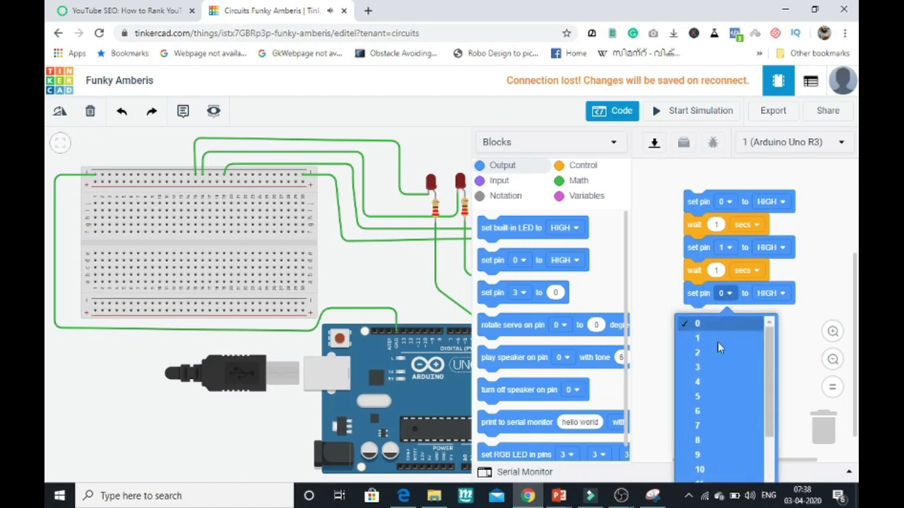
pyautogui.click(714, 353)
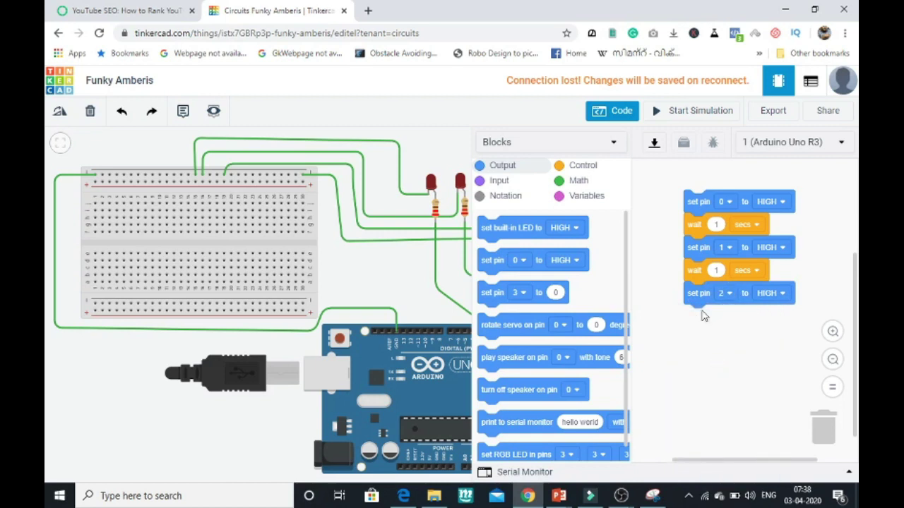
# Append a duplicate of the last wait and pin 2 blocks with its pin changed to 3, followed by a 1-second wait
pyautogui.rightClick(696, 270)
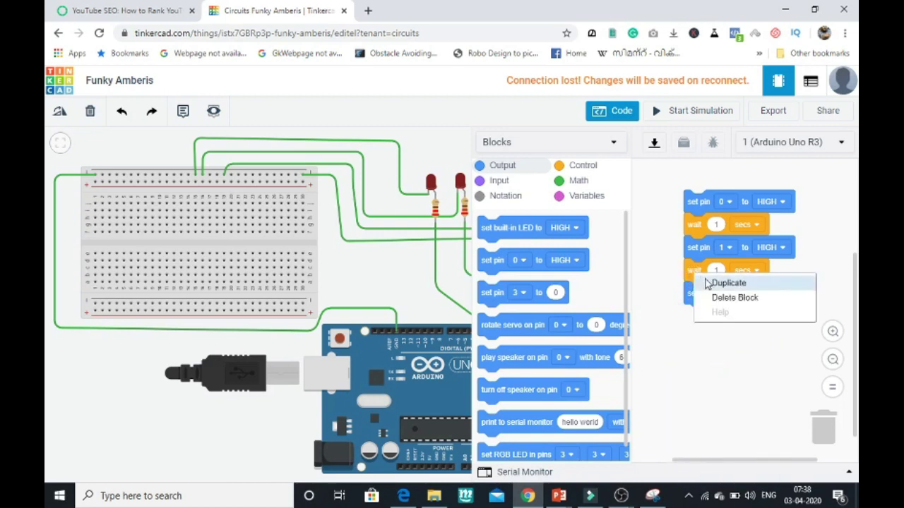
pyautogui.click(704, 279)
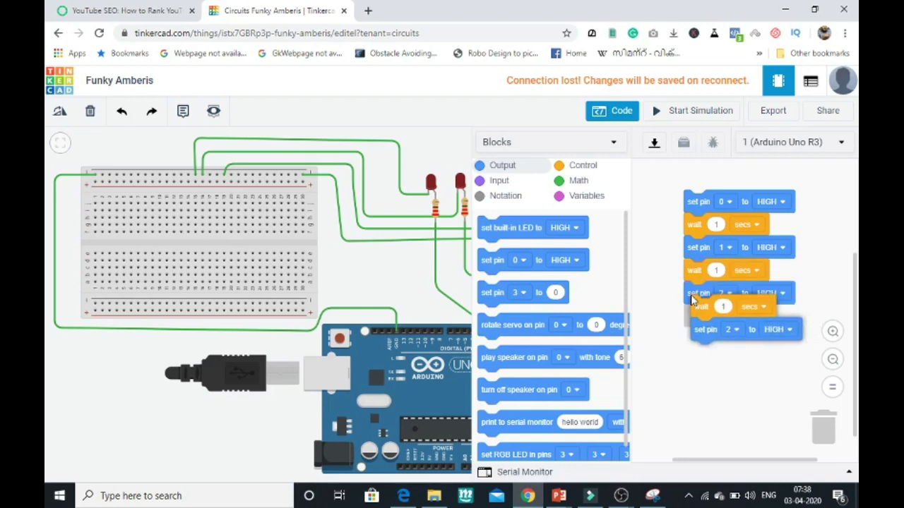
pyautogui.click(689, 311)
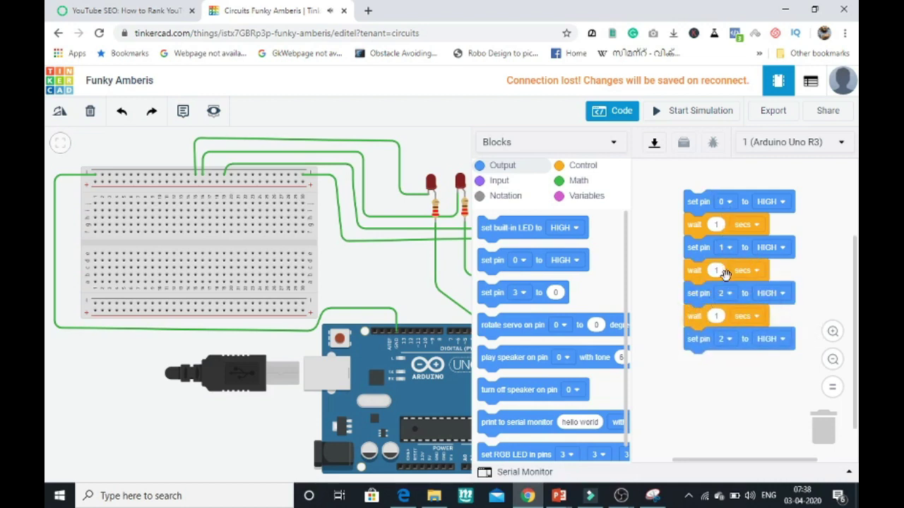
pyautogui.click(728, 340)
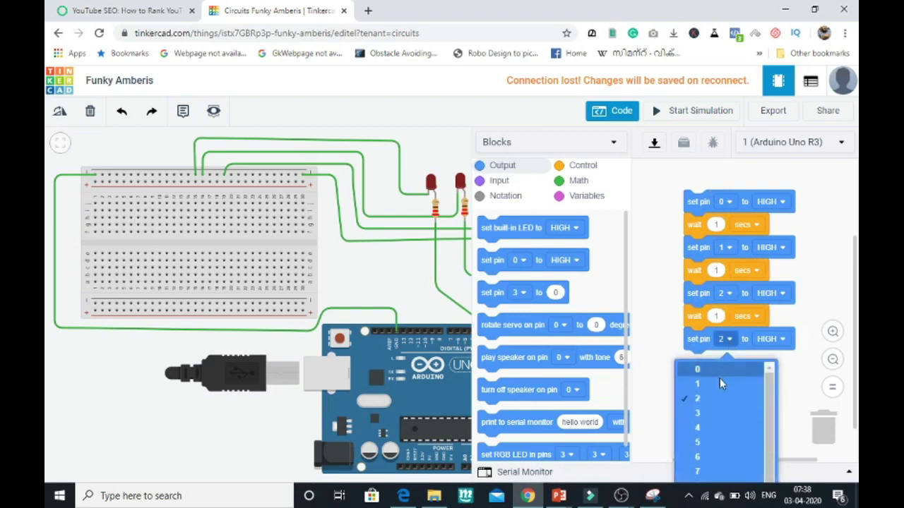
pyautogui.click(718, 410)
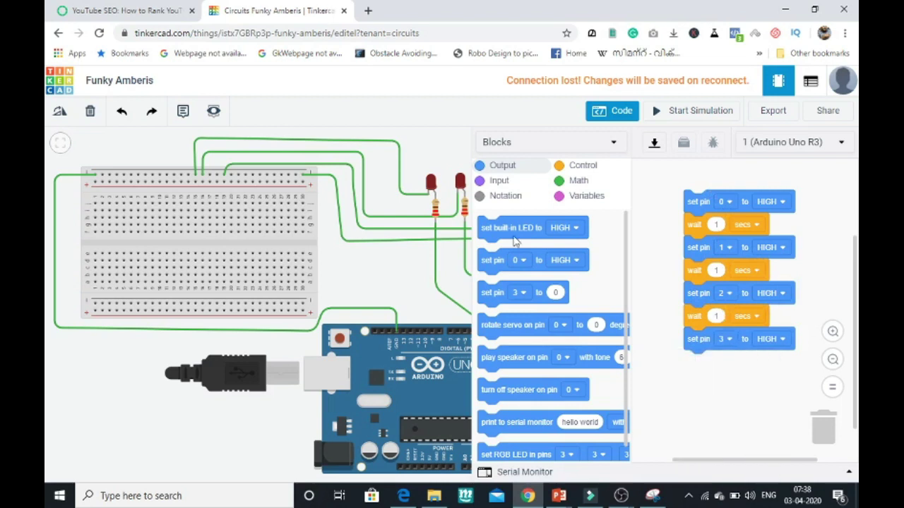
pyautogui.click(583, 167)
pyautogui.moveTo(490, 226); pyautogui.dragTo(703, 369)
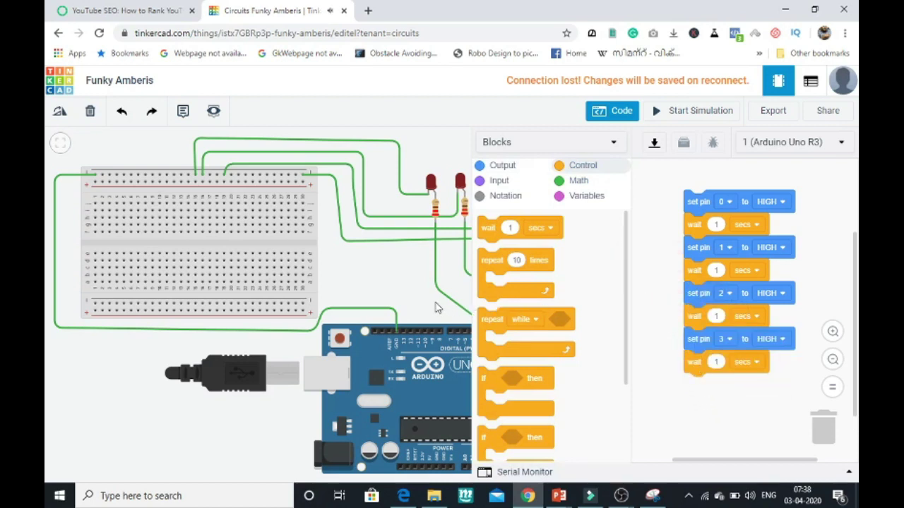
# Close the code view and run the simulation twice to check the LED lighting sequence, stopping it each time
pyautogui.click(628, 113)
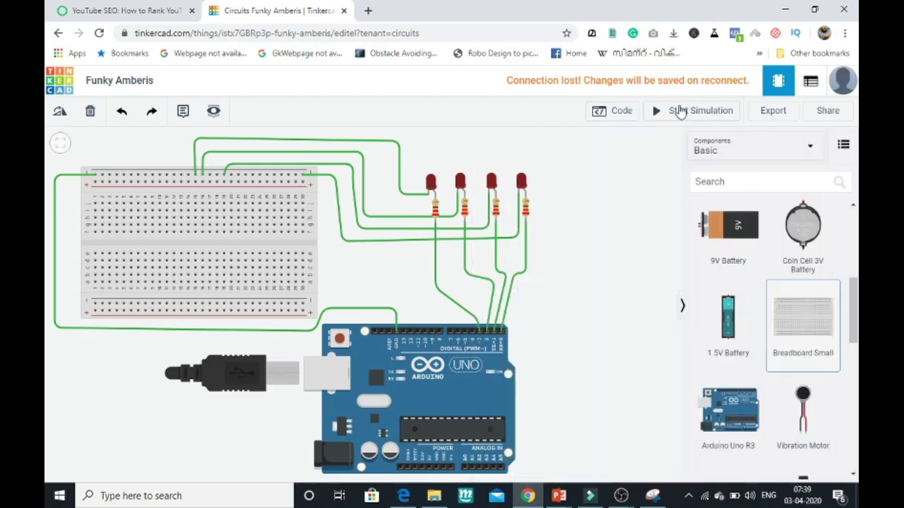
pyautogui.click(680, 111)
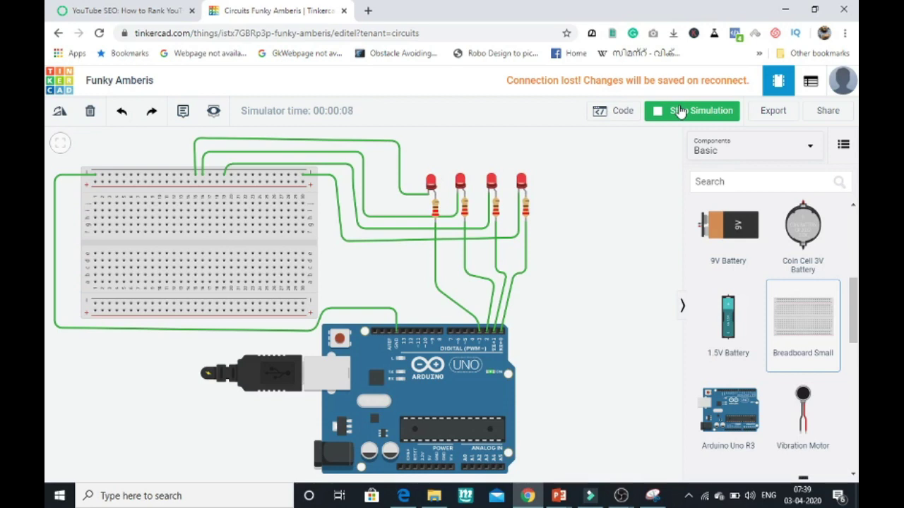
pyautogui.click(680, 113)
pyautogui.click(666, 113)
pyautogui.click(665, 115)
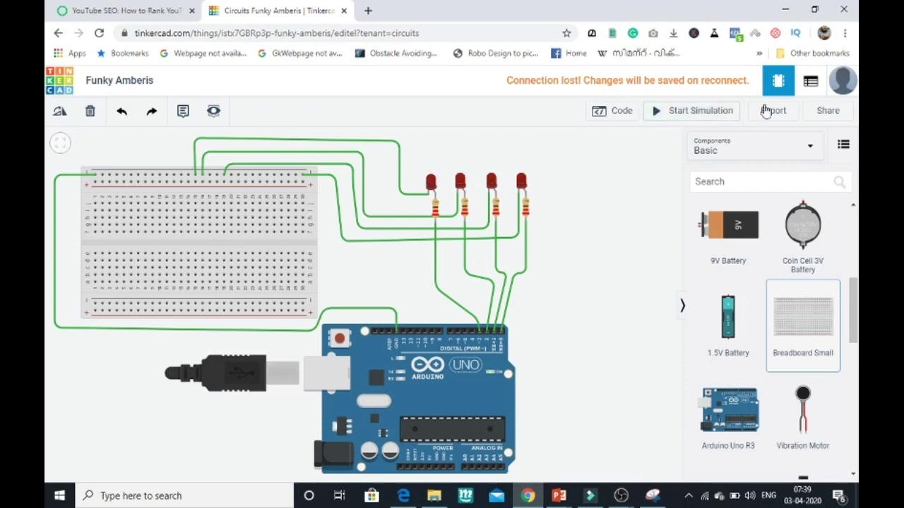
# Reopen the block code and insert a block that sets pin 1 to LOW directly below the pin 0 HIGH block
pyautogui.click(613, 112)
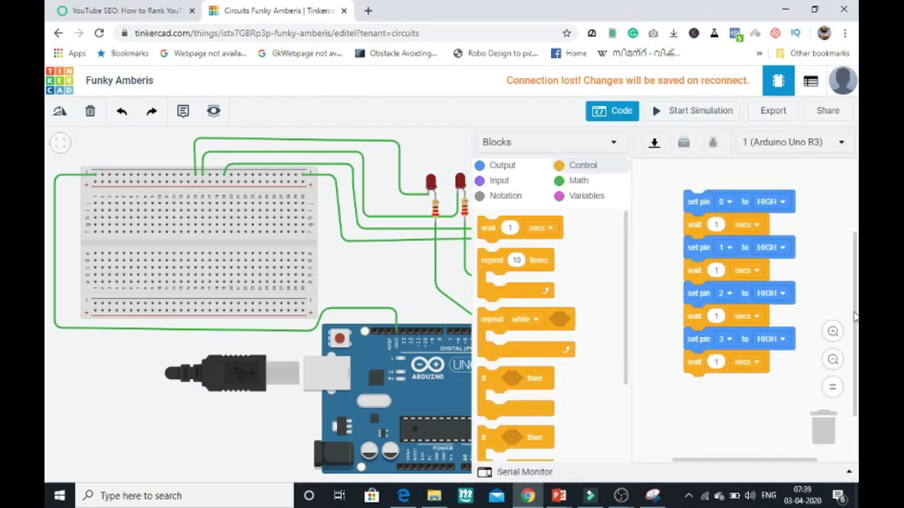
pyautogui.moveTo(854, 317); pyautogui.dragTo(854, 310)
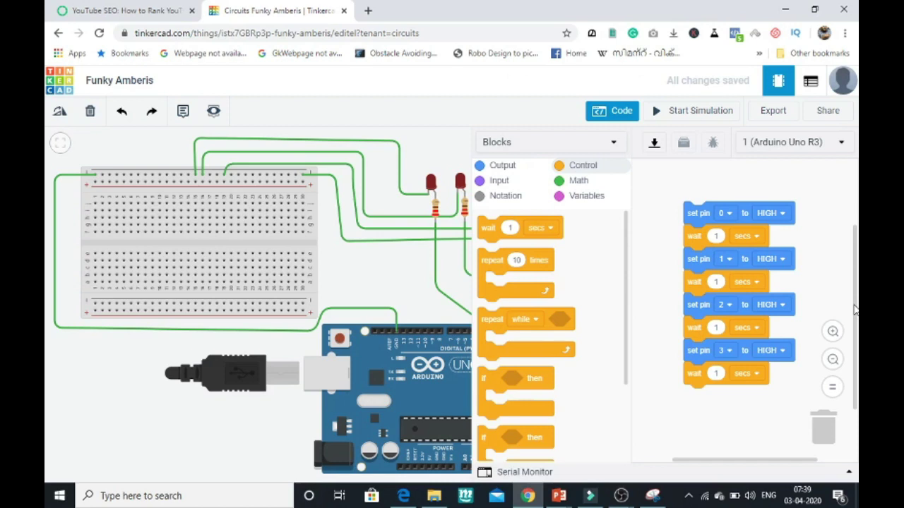
pyautogui.moveTo(854, 311); pyautogui.dragTo(857, 317)
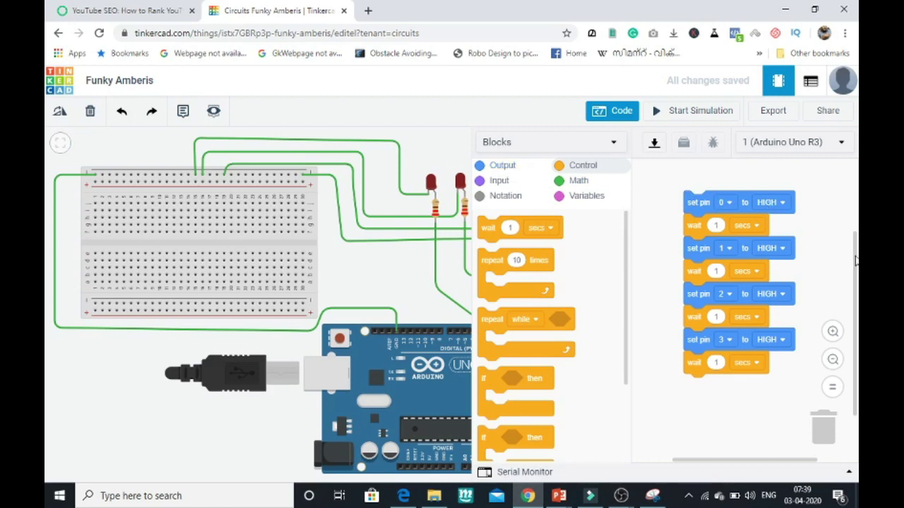
pyautogui.scroll(1, 854, 261)
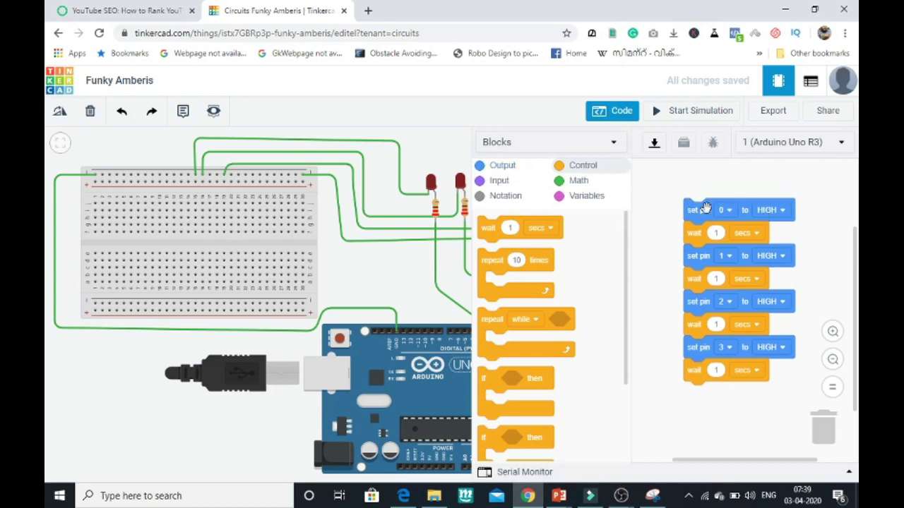
pyautogui.click(504, 166)
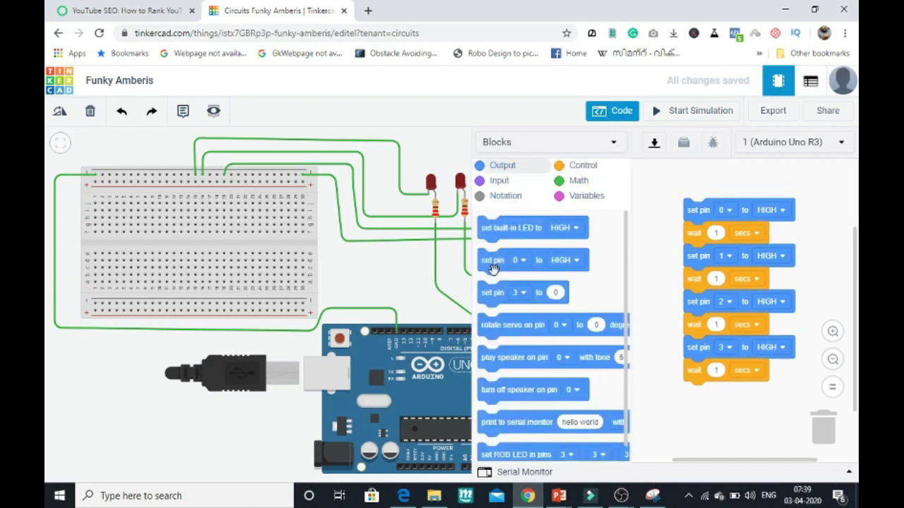
pyautogui.moveTo(494, 270); pyautogui.dragTo(706, 243)
pyautogui.click(731, 234)
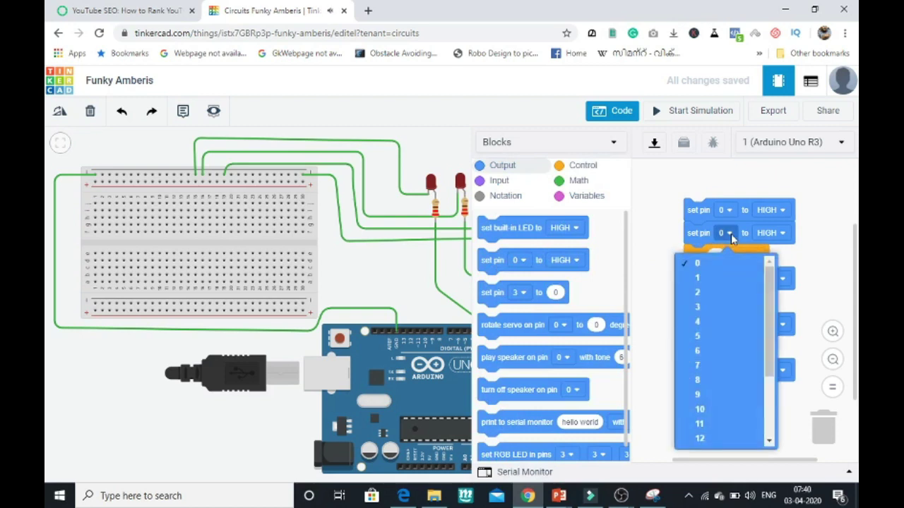
pyautogui.click(718, 279)
pyautogui.click(782, 233)
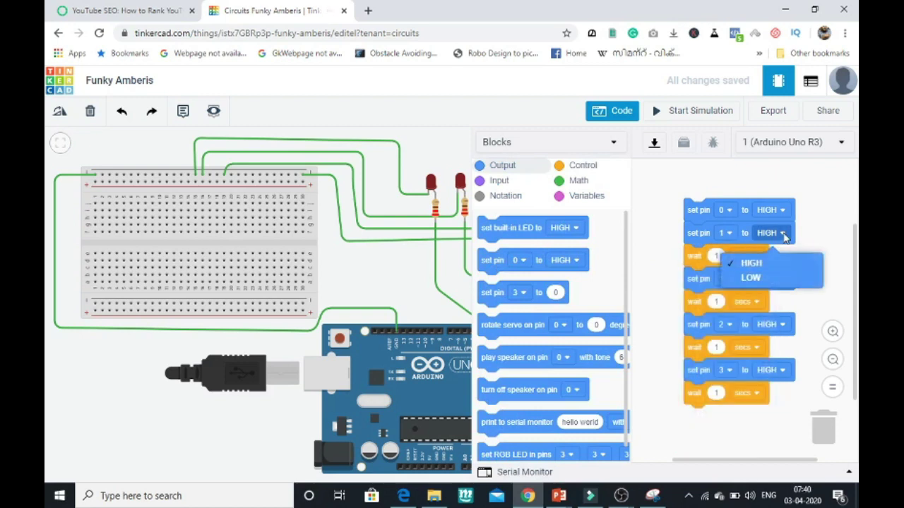
pyautogui.click(774, 274)
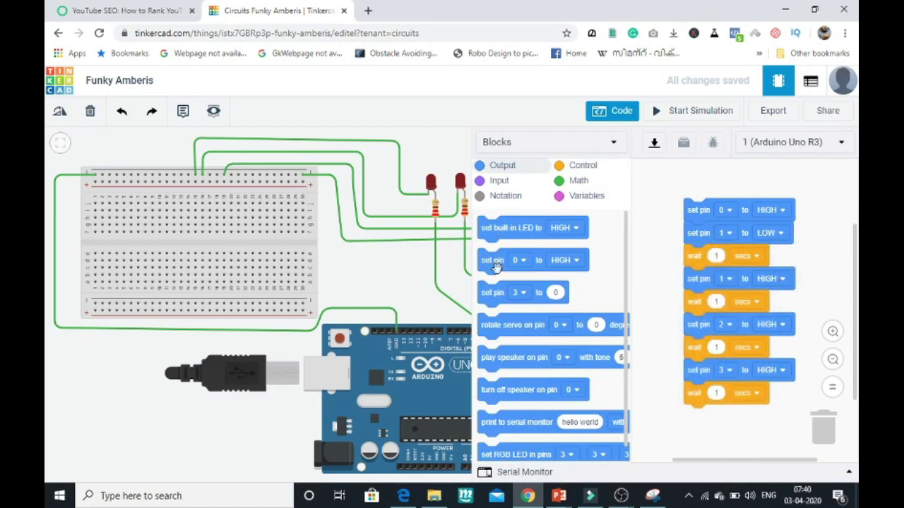
# Insert a block that sets pin 2 to LOW directly below the pin 1 LOW block
pyautogui.moveTo(497, 265); pyautogui.dragTo(728, 267)
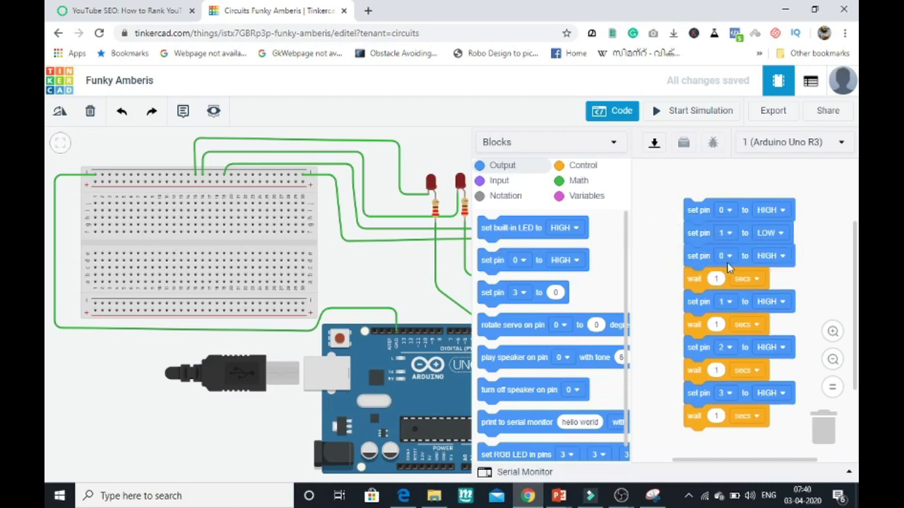
pyautogui.click(727, 256)
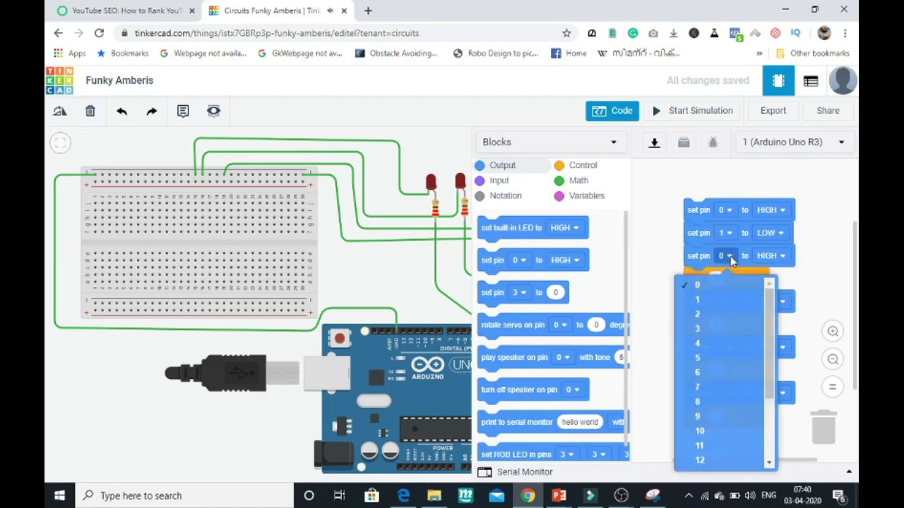
pyautogui.click(714, 316)
pyautogui.click(772, 256)
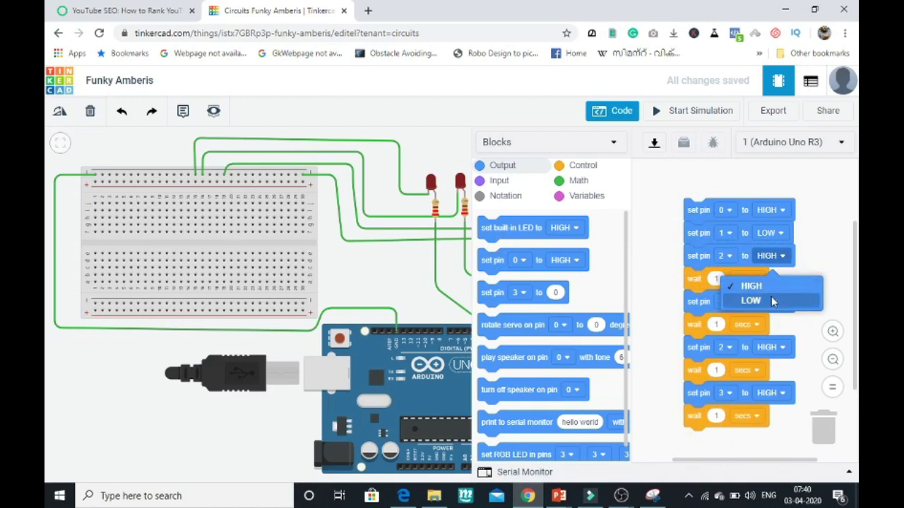
pyautogui.click(752, 301)
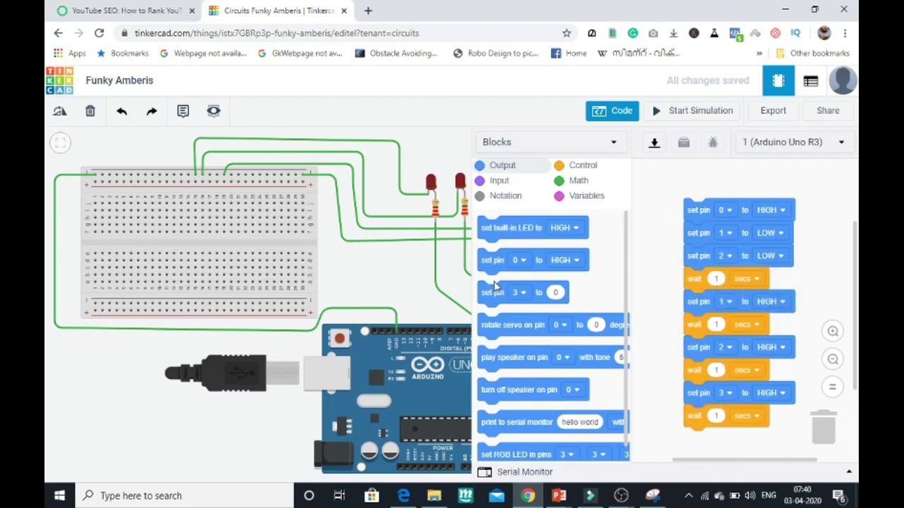
# Insert a block that sets pin 3 to LOW between the pin 2 LOW block and the first wait
pyautogui.moveTo(492, 265); pyautogui.dragTo(706, 282)
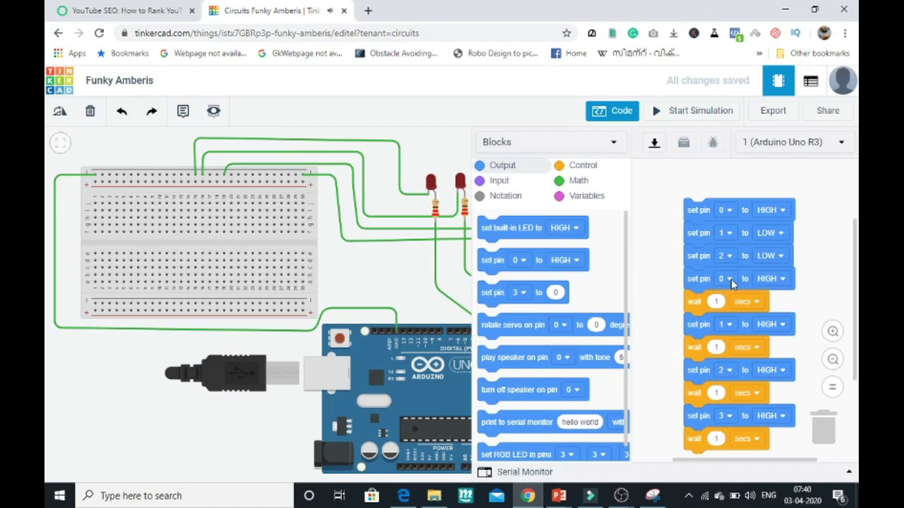
pyautogui.click(730, 279)
pyautogui.click(720, 352)
pyautogui.click(771, 279)
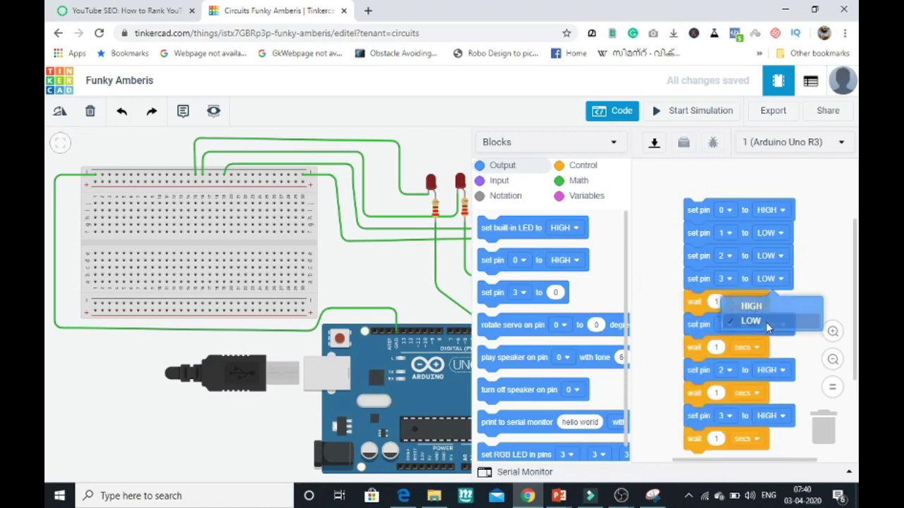
pyautogui.click(766, 323)
pyautogui.moveTo(856, 281); pyautogui.dragTo(856, 302)
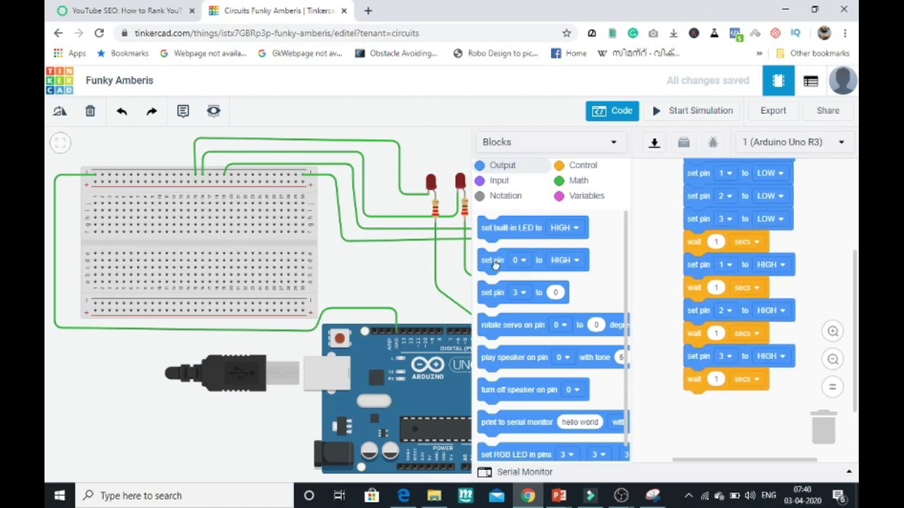
# Insert a pin 0 HIGH block directly above the pin 1 HIGH block and a pin 2 HIGH block directly below it
pyautogui.moveTo(493, 260); pyautogui.dragTo(712, 286)
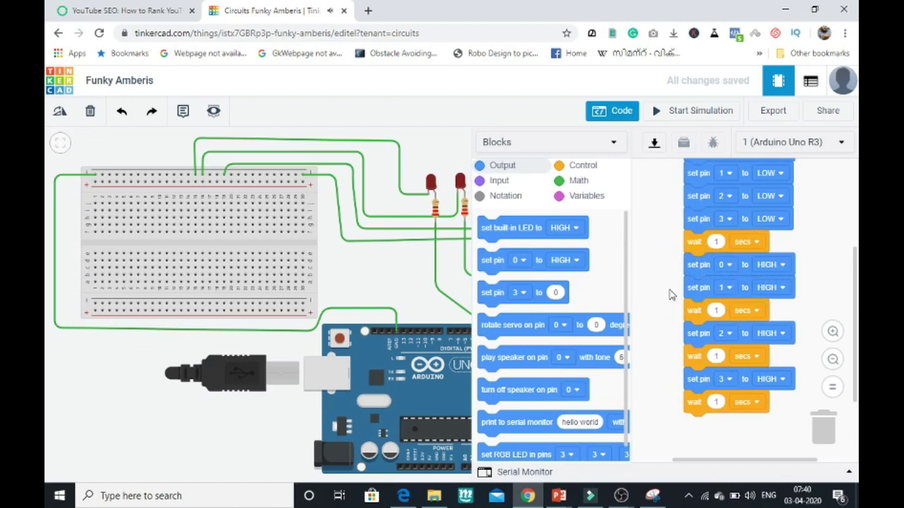
pyautogui.moveTo(494, 261); pyautogui.dragTo(696, 309)
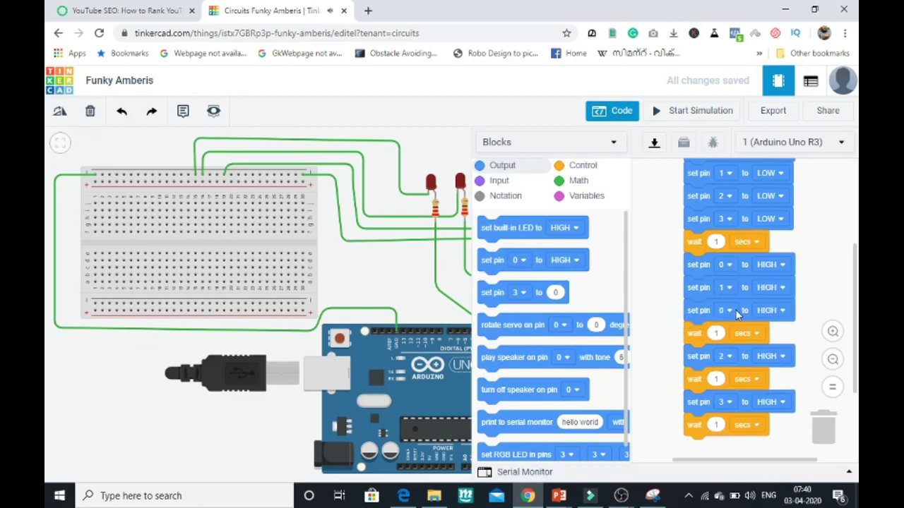
pyautogui.click(731, 309)
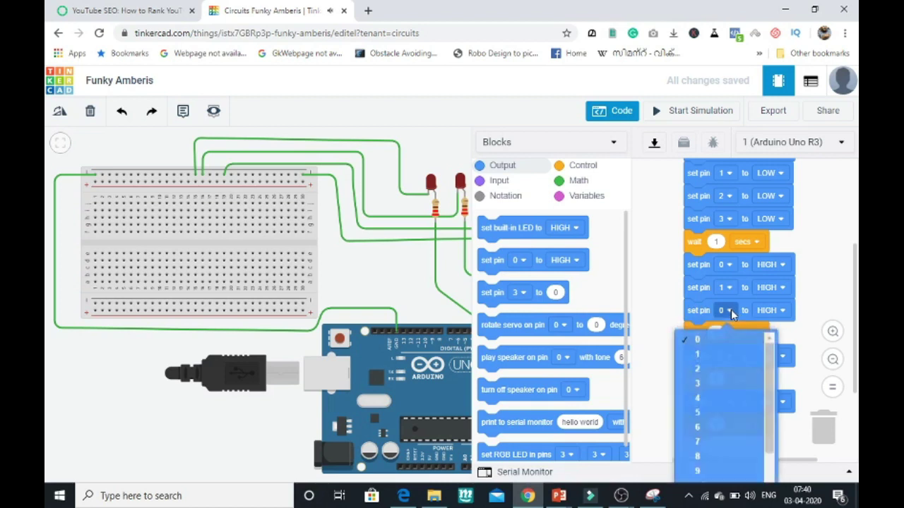
pyautogui.click(709, 370)
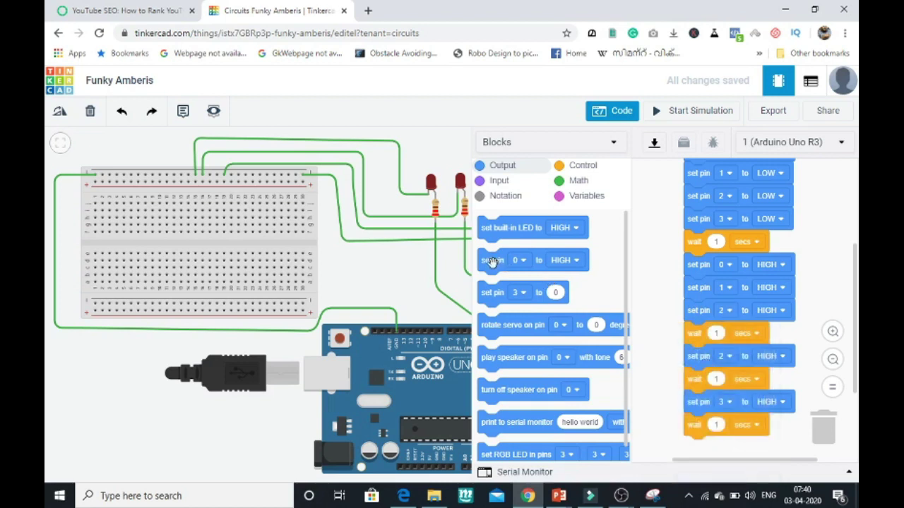
# Insert a block that sets pin 3 to HIGH between the newly added pin 2 HIGH block and the second wait
pyautogui.moveTo(494, 259); pyautogui.dragTo(701, 339)
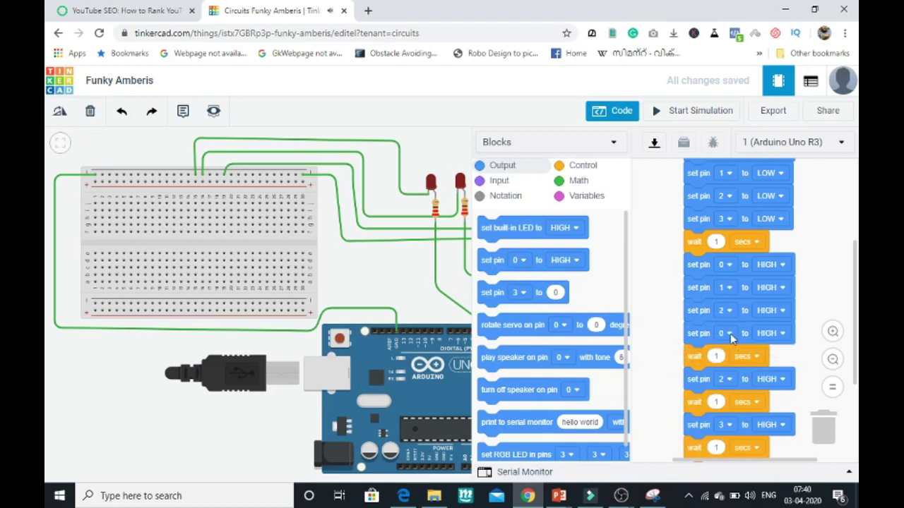
pyautogui.click(730, 334)
pyautogui.click(724, 405)
# Insert two set pin blocks between the second wait and the following pin 2 HIGH block, setting the upper one to pin 0 LOW
pyautogui.moveTo(853, 303); pyautogui.dragTo(855, 316)
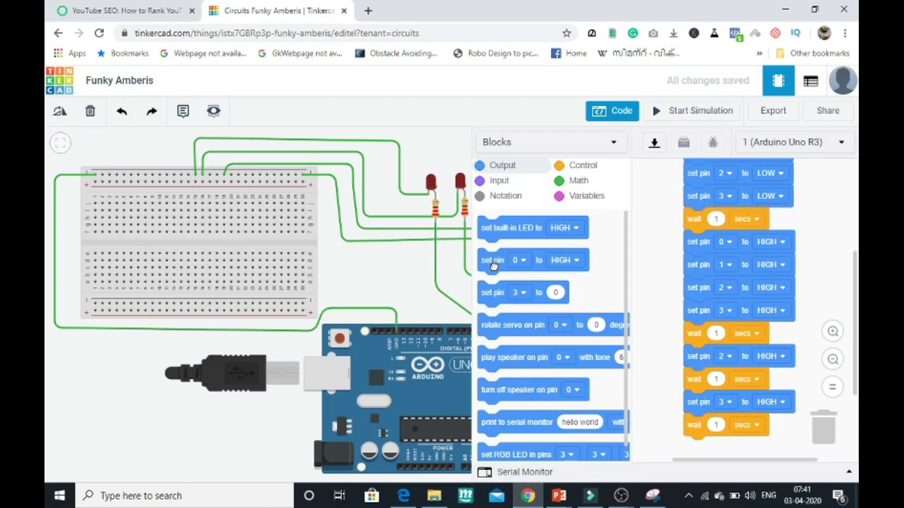
pyautogui.moveTo(487, 260); pyautogui.dragTo(699, 365)
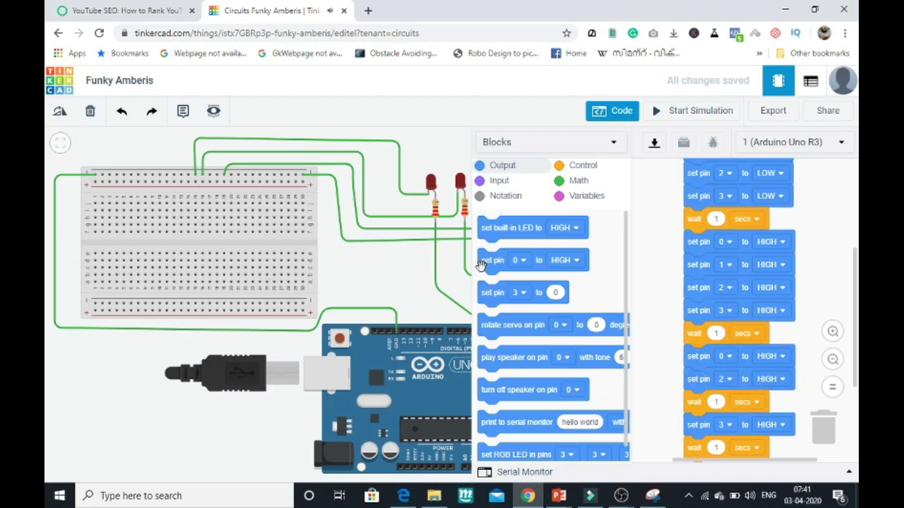
pyautogui.moveTo(487, 260); pyautogui.dragTo(692, 362)
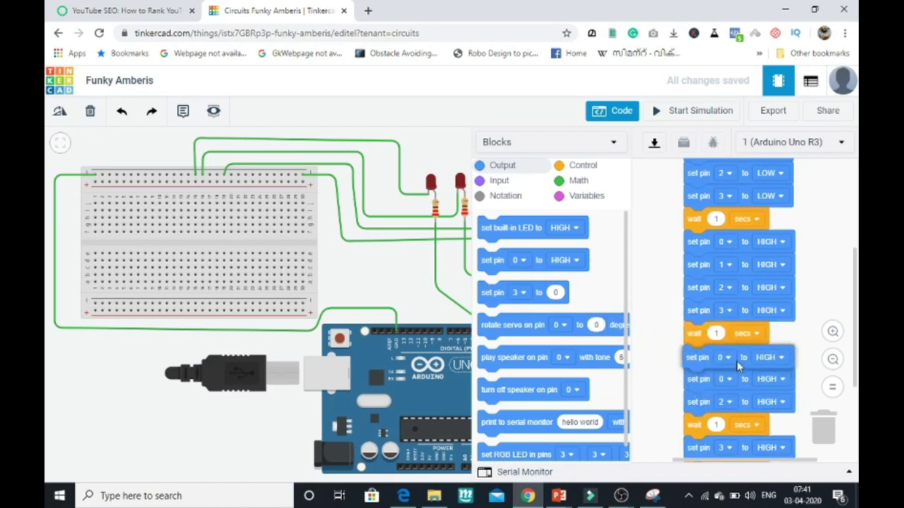
pyautogui.click(768, 358)
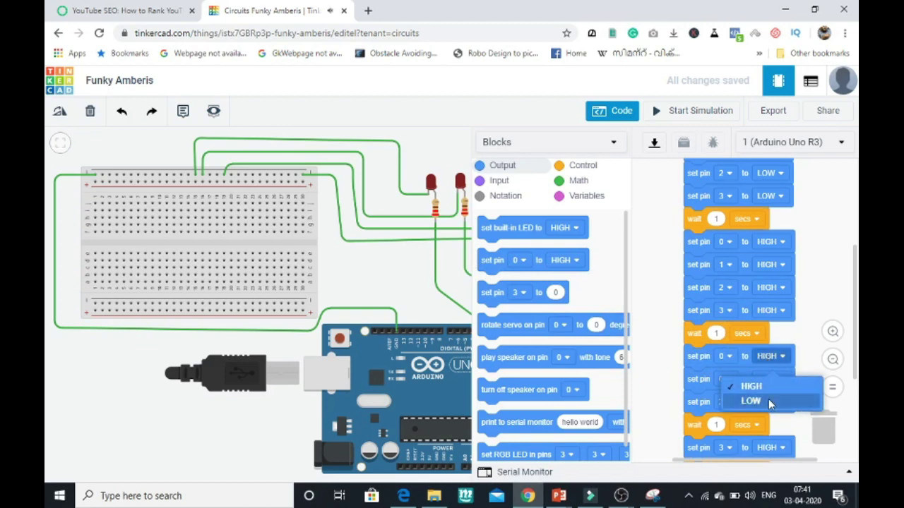
pyautogui.click(768, 399)
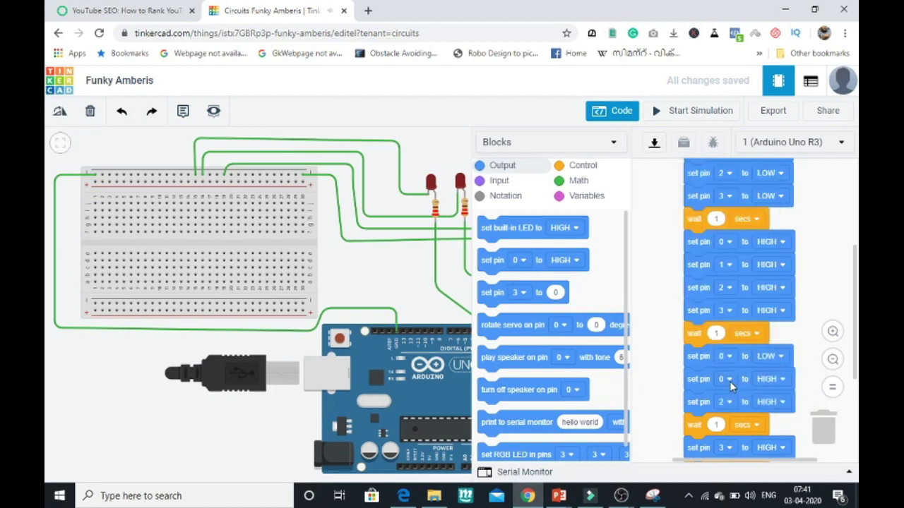
# Set the block directly above the third group's pin 2 HIGH block to pin 1 LOW
pyautogui.click(730, 381)
pyautogui.click(691, 184)
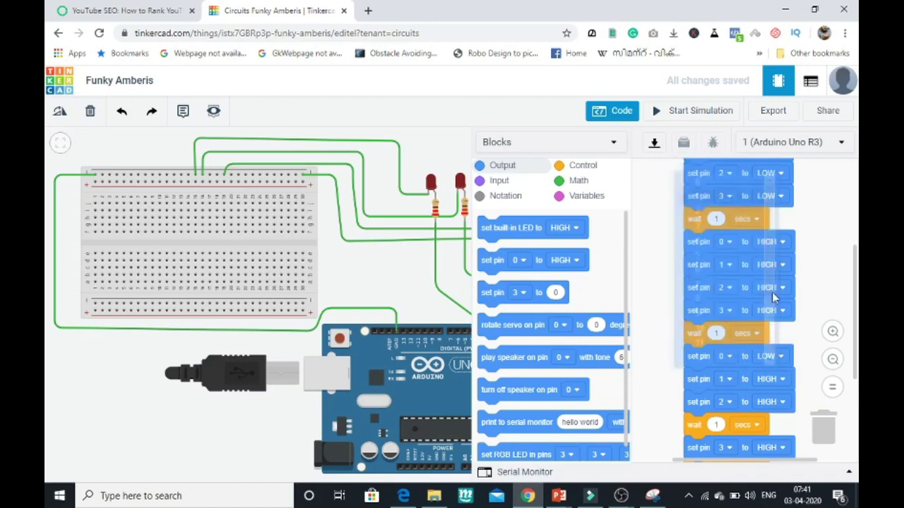
pyautogui.click(776, 379)
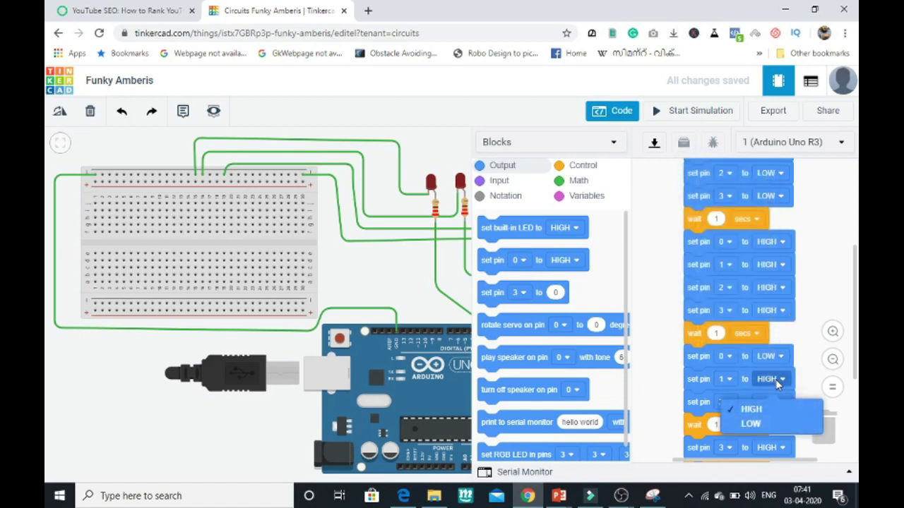
pyautogui.click(771, 417)
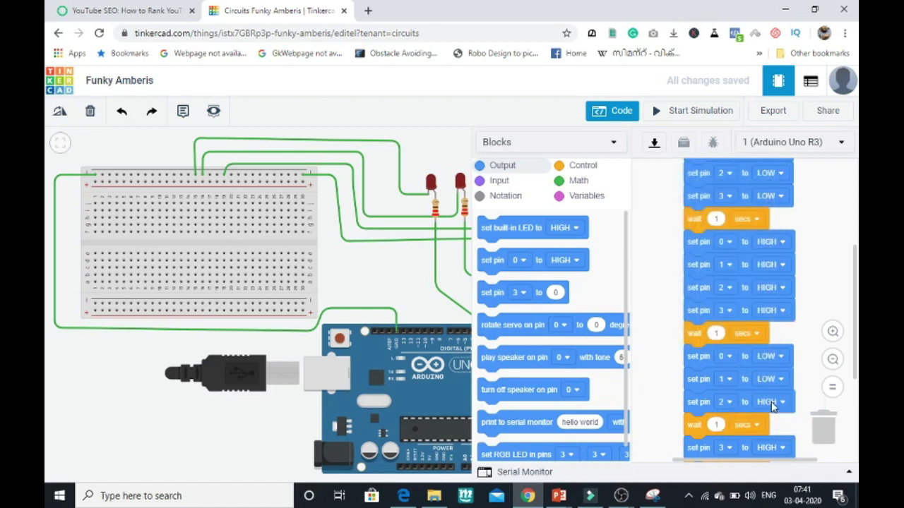
pyautogui.click(772, 402)
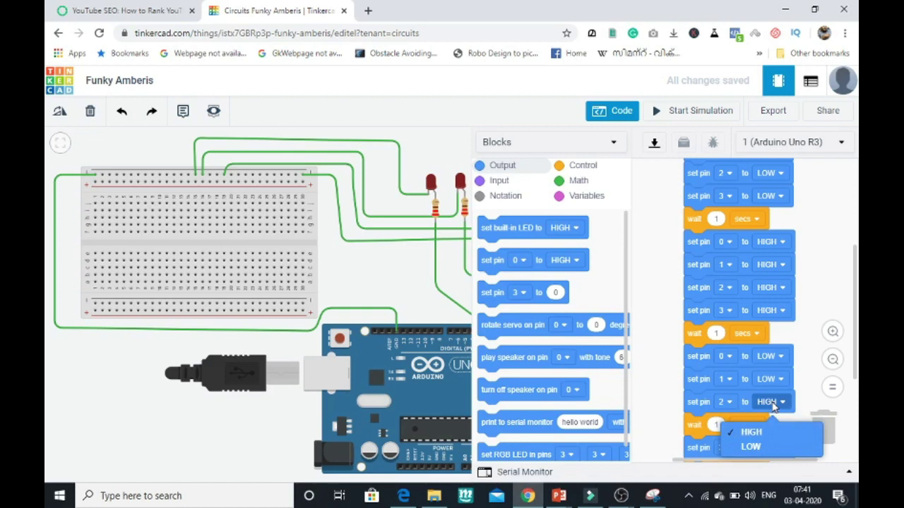
pyautogui.click(808, 390)
# Insert a block that sets pin 3 to LOW between the third group's pin 2 HIGH block and its wait
pyautogui.moveTo(499, 263); pyautogui.dragTo(731, 427)
pyautogui.click(731, 425)
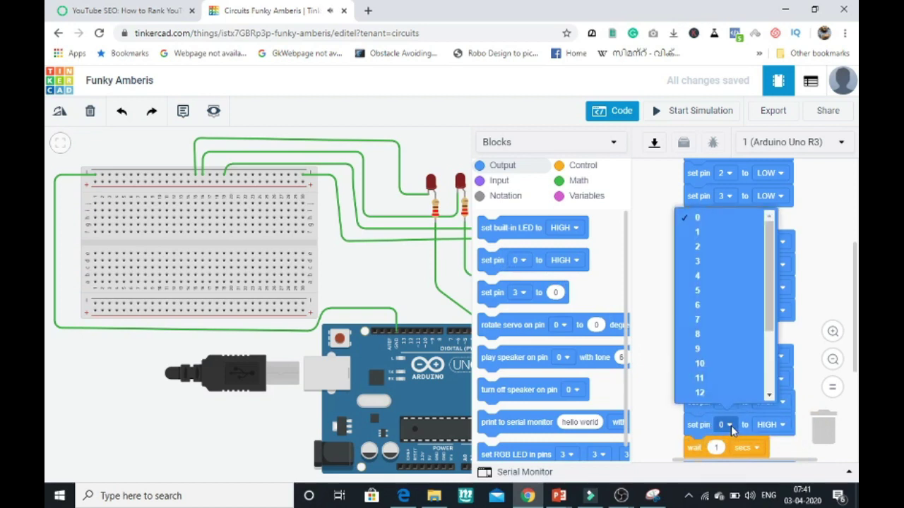
pyautogui.click(701, 262)
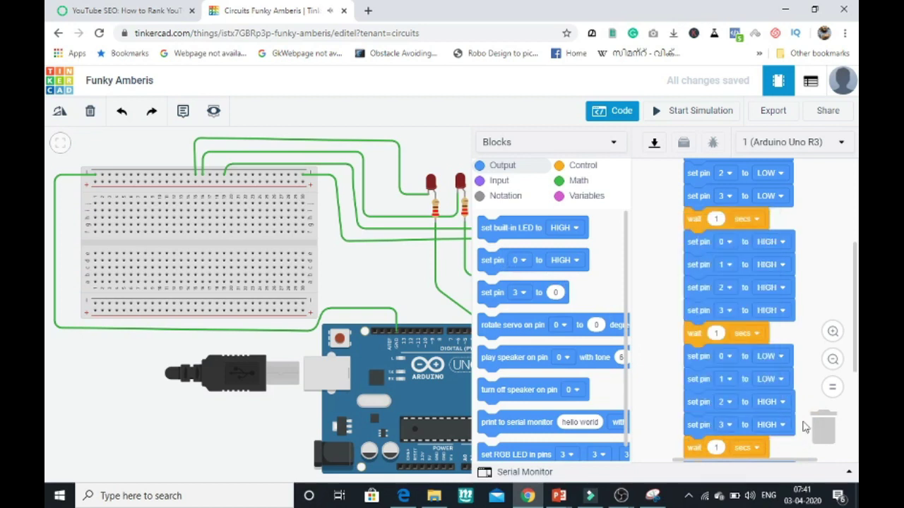
pyautogui.click(770, 379)
pyautogui.click(765, 392)
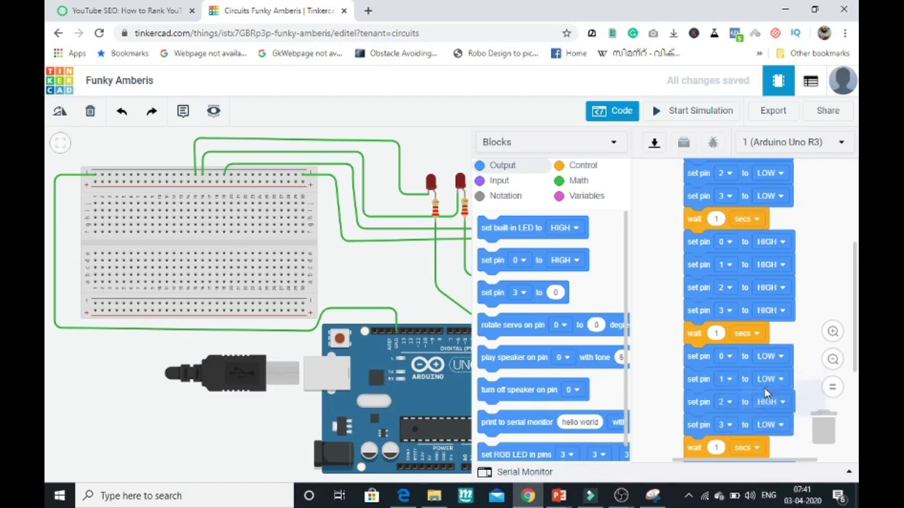
# Insert three set pin blocks directly above the last pin 3 HIGH block, setting the topmost one to pin 0 LOW
pyautogui.scroll(-2, 853, 389)
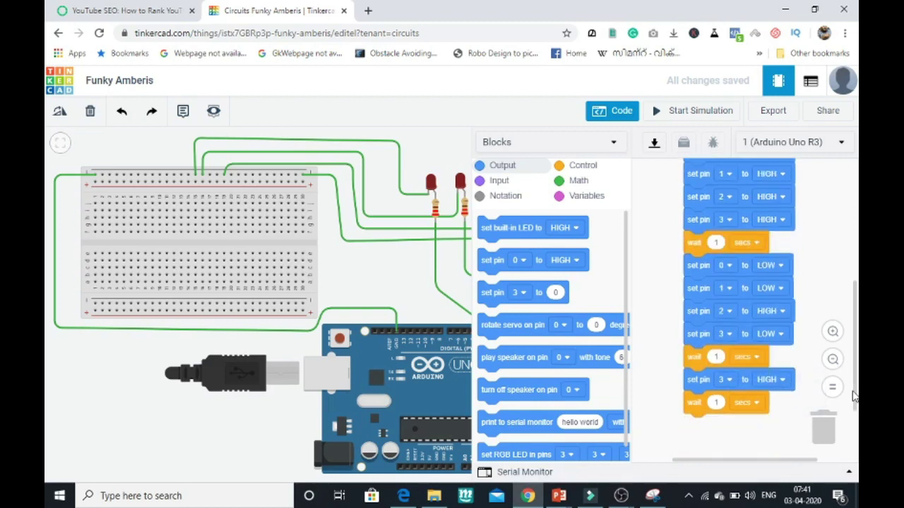
pyautogui.scroll(-1, 853, 395)
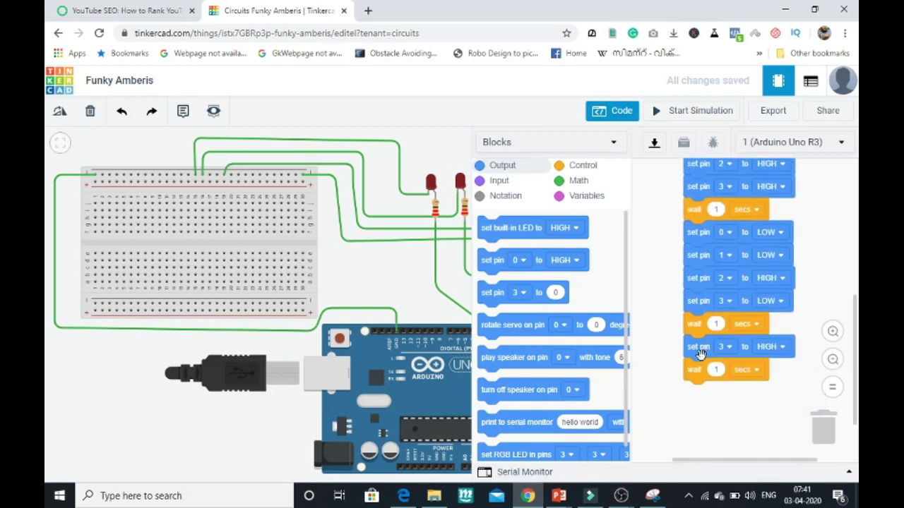
pyautogui.moveTo(493, 260); pyautogui.dragTo(695, 349)
pyautogui.moveTo(491, 261); pyautogui.dragTo(697, 349)
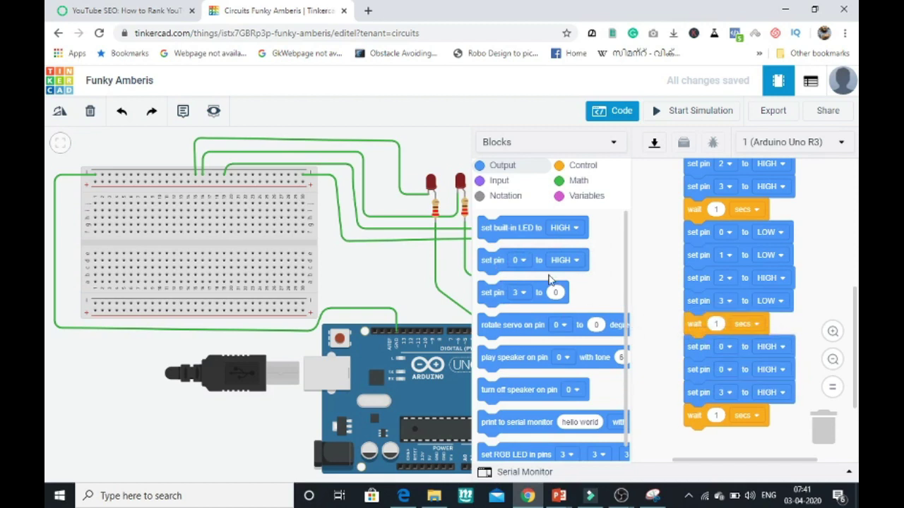
pyautogui.moveTo(487, 261); pyautogui.dragTo(697, 350)
pyautogui.click(763, 349)
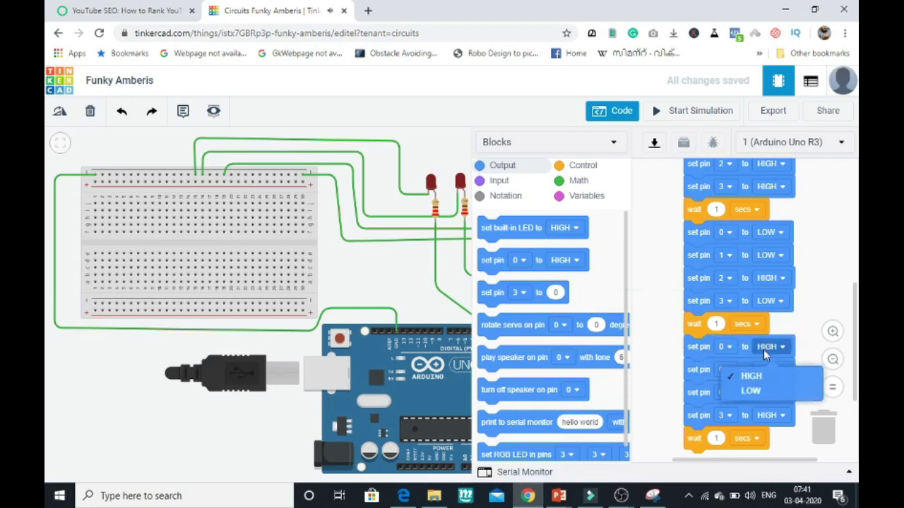
pyautogui.click(761, 391)
# Set the second block of the last group to pin 1 LOW
pyautogui.click(726, 368)
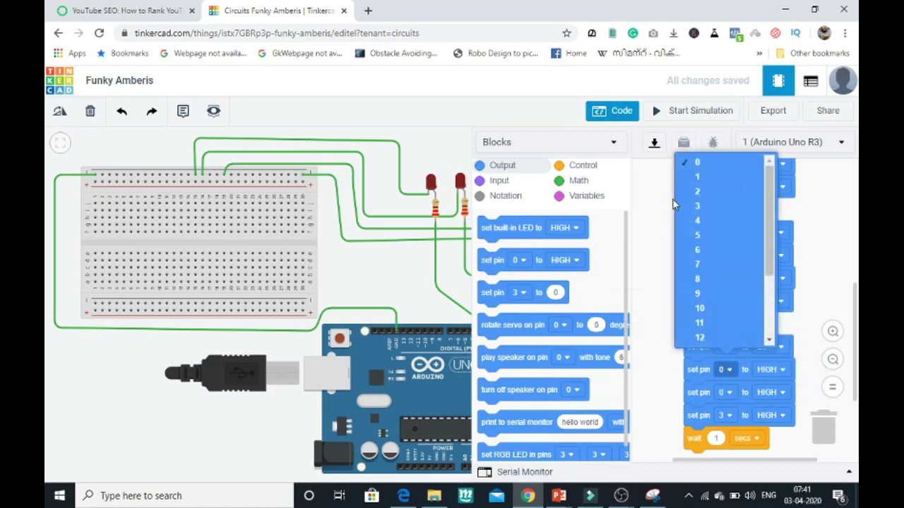
pyautogui.click(691, 181)
pyautogui.click(769, 369)
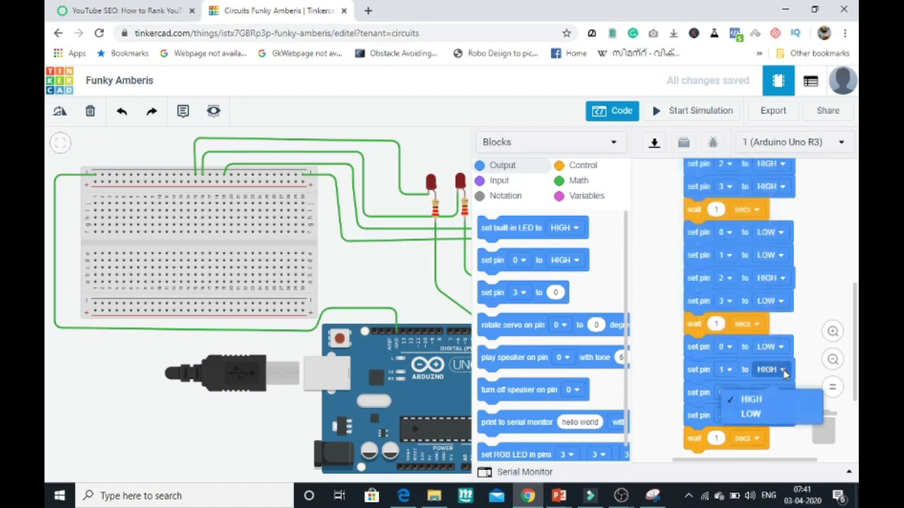
pyautogui.click(770, 415)
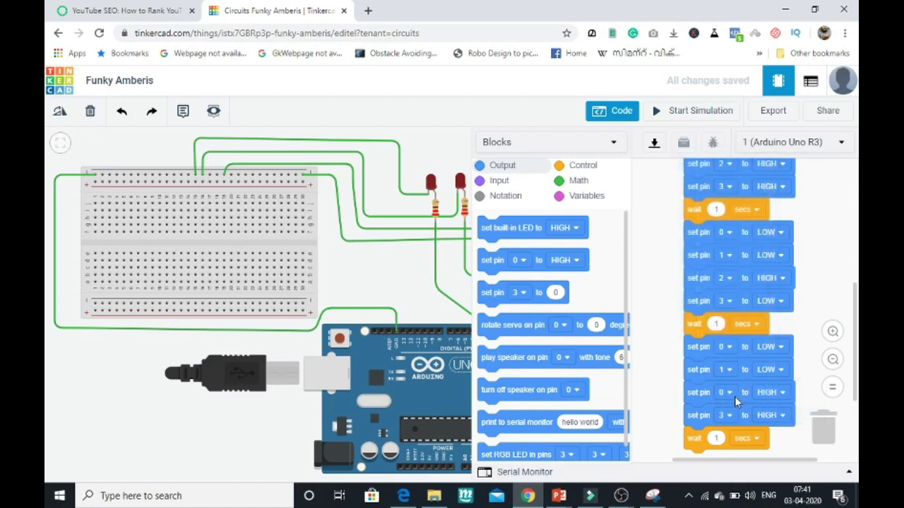
# Set the third block of the last group, directly above the pin 3 HIGH block, to pin 2 LOW
pyautogui.click(734, 396)
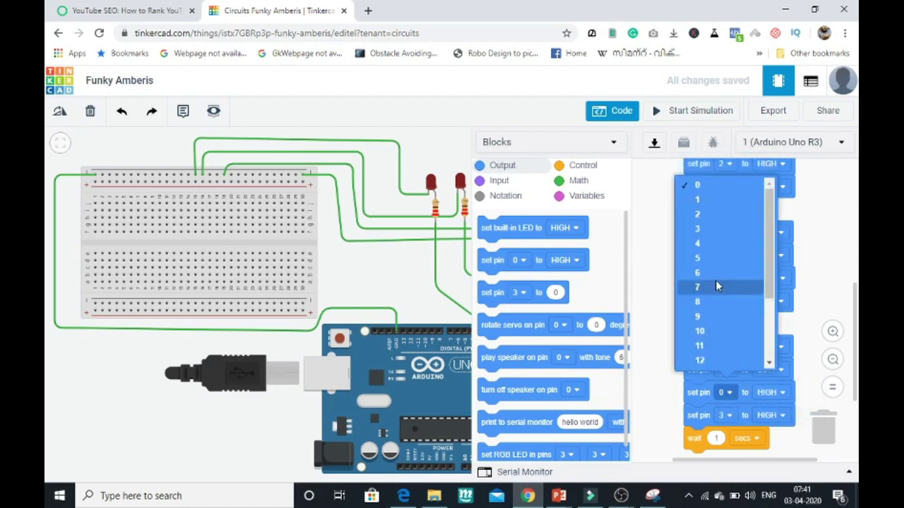
pyautogui.click(707, 217)
pyautogui.click(776, 392)
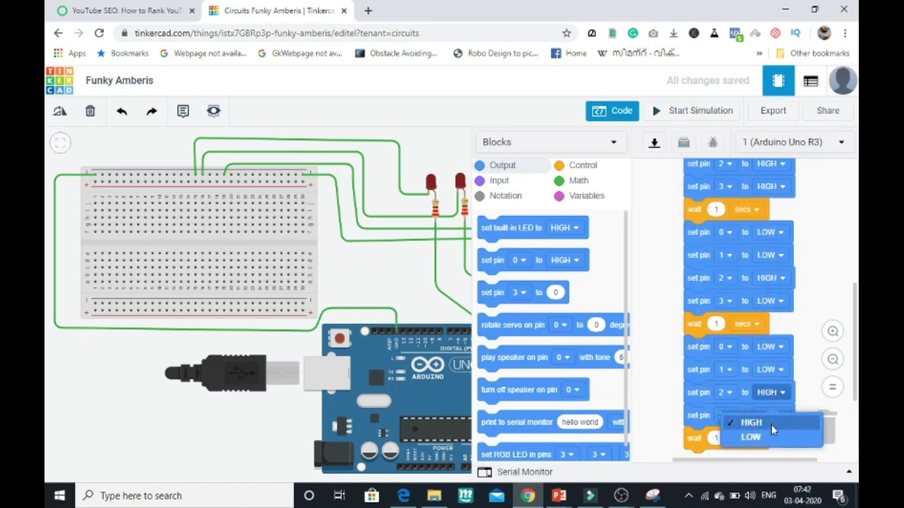
pyautogui.click(751, 437)
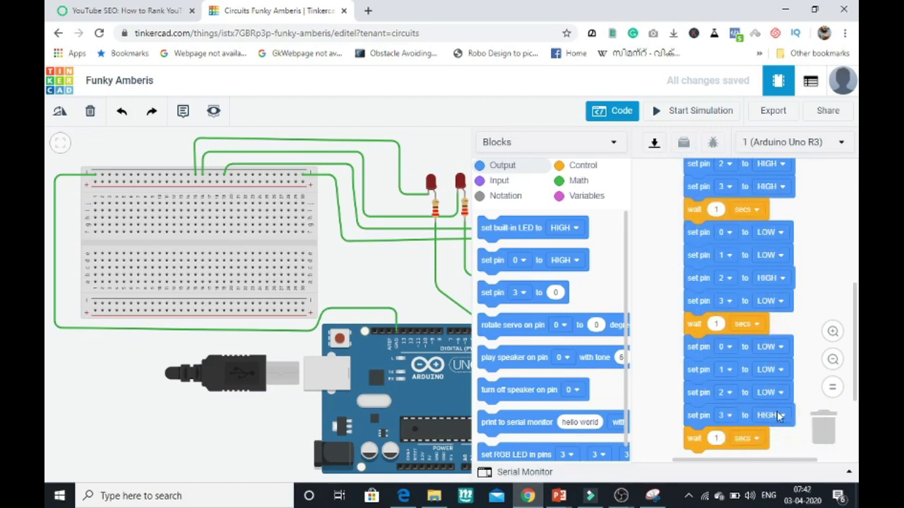
# Run the simulation with the code view closed to check the LED lighting sequence, and stop it
pyautogui.click(688, 113)
pyautogui.click(633, 112)
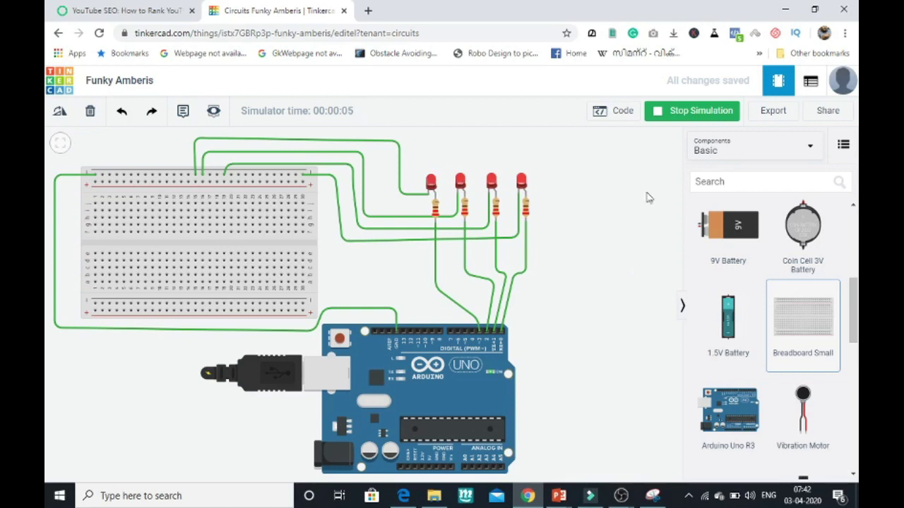
pyautogui.click(681, 113)
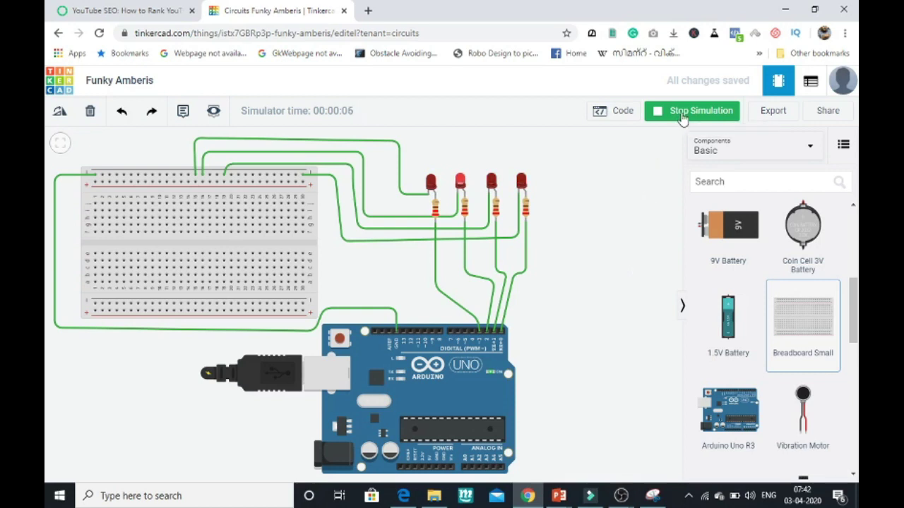
# Reopen the block code and set pins 0, 2 and 3 to LOW in the second group, between the first and second waits
pyautogui.click(615, 111)
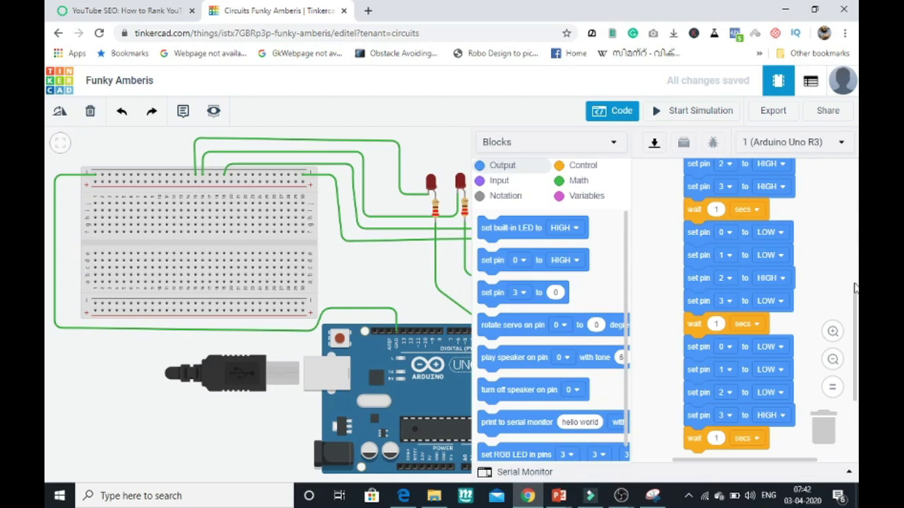
pyautogui.moveTo(854, 287); pyautogui.dragTo(849, 247)
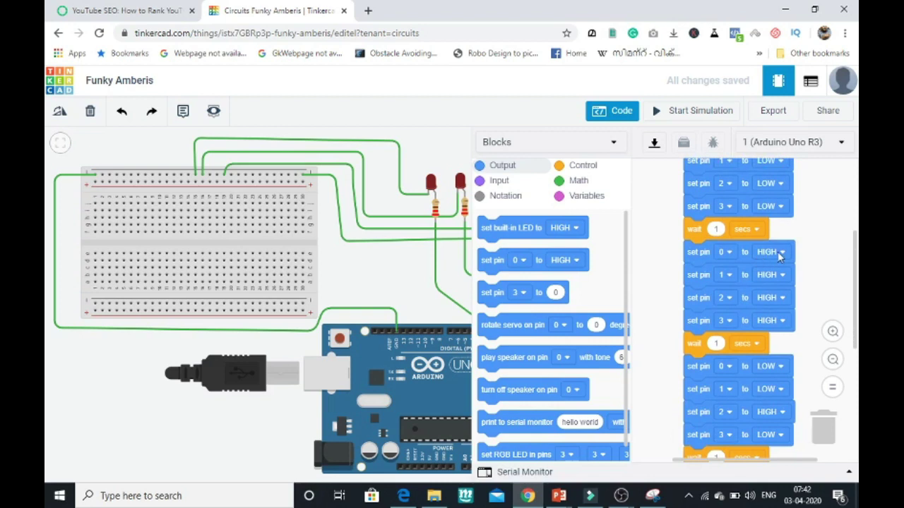
pyautogui.moveTo(856, 298)
pyautogui.mouseDown()
pyautogui.moveTo(854, 280)
pyautogui.moveTo(854, 291)
pyautogui.mouseUp()
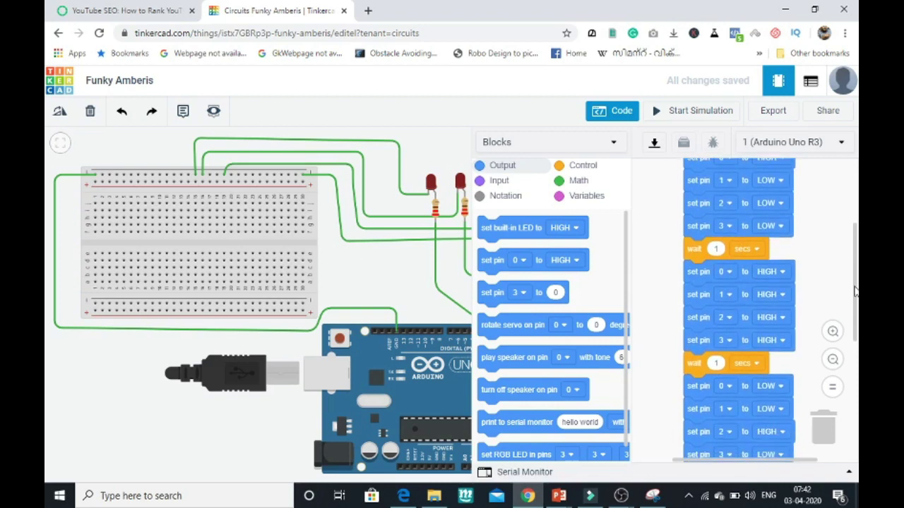
pyautogui.click(779, 275)
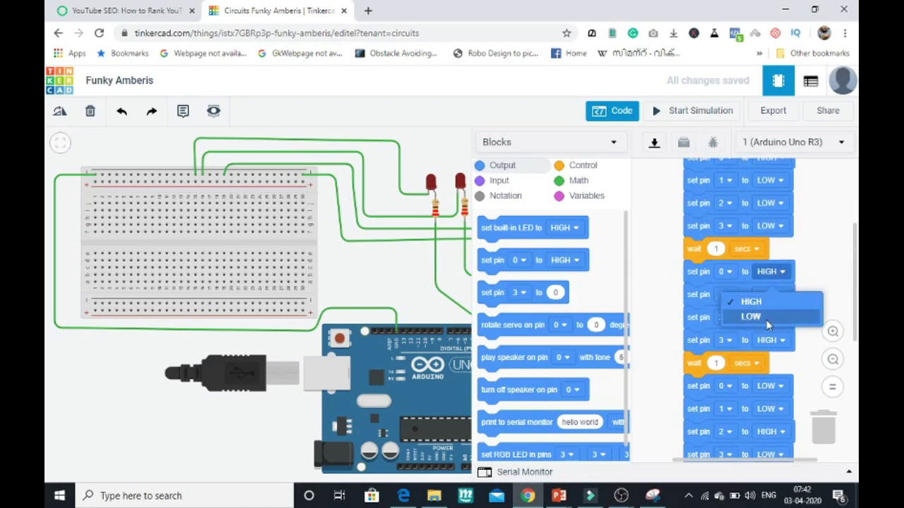
pyautogui.click(778, 318)
pyautogui.click(778, 318)
pyautogui.click(763, 362)
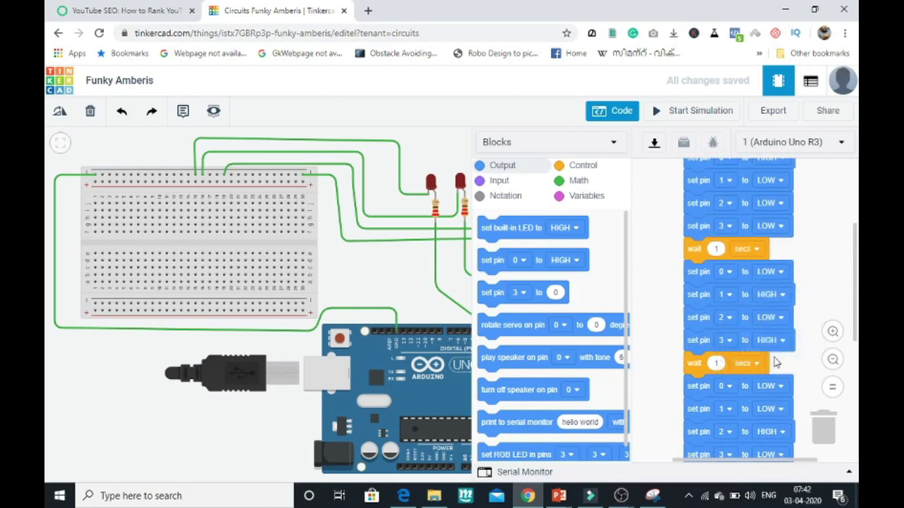
pyautogui.click(782, 340)
pyautogui.click(761, 389)
# Set both the first and the second wait blocks to 100 milliseconds
pyautogui.click(749, 250)
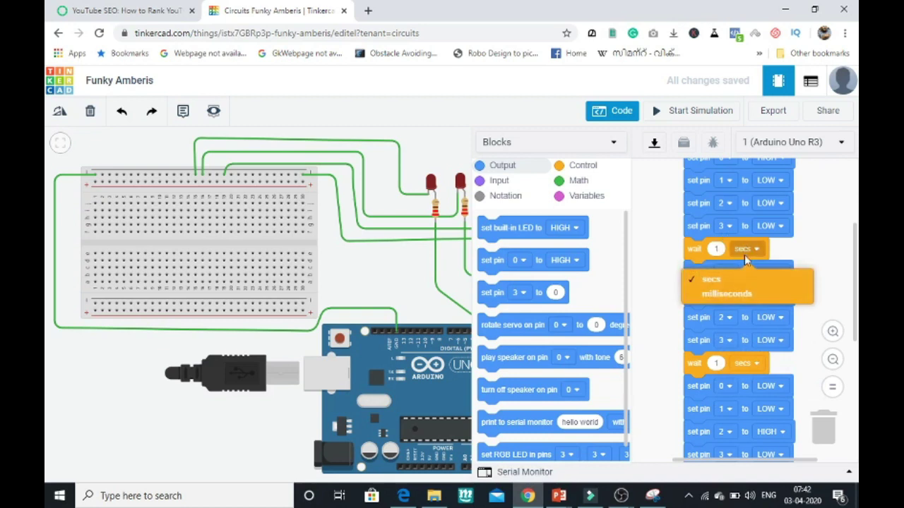
pyautogui.click(727, 292)
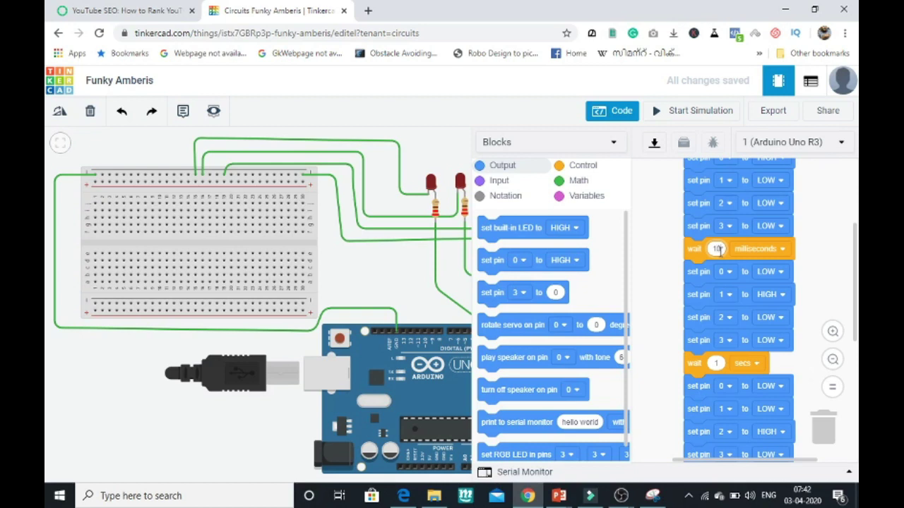
pyautogui.write('0')
pyautogui.click(716, 364)
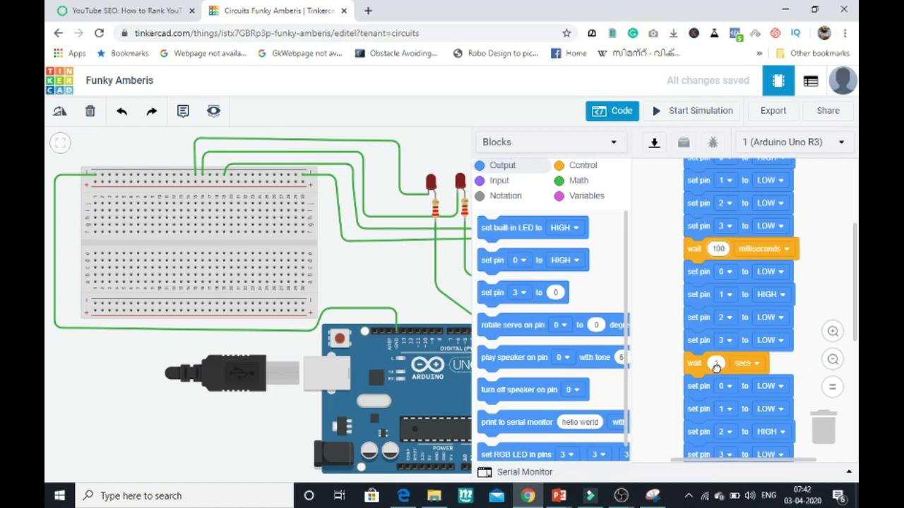
pyautogui.click(716, 364)
pyautogui.write('100')
pyautogui.click(749, 363)
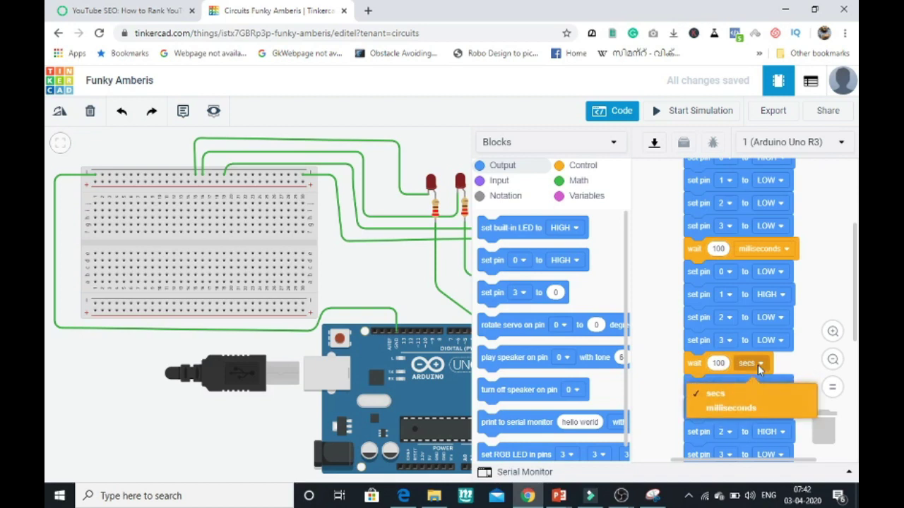
pyautogui.click(755, 408)
# Set the third wait block, below the group with pin 2 HIGH, to 100 milliseconds
pyautogui.scroll(-1, 853, 324)
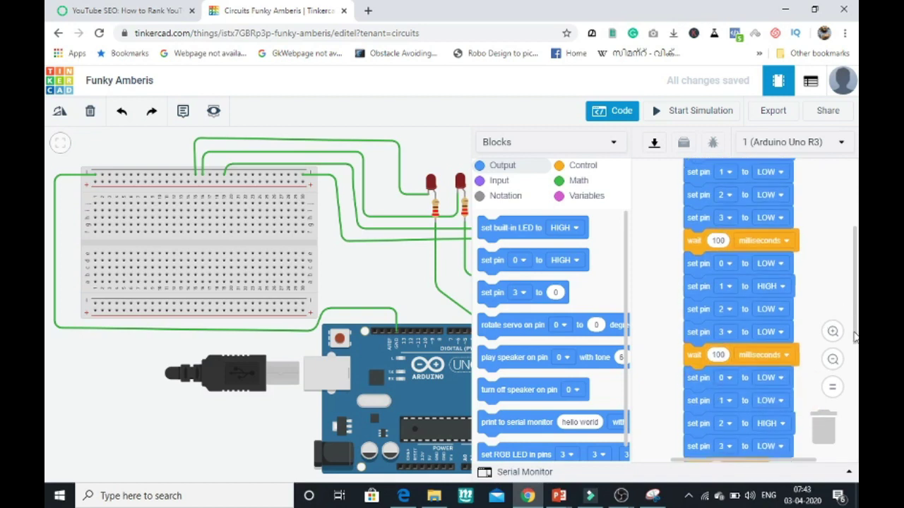
pyautogui.scroll(-3, 854, 337)
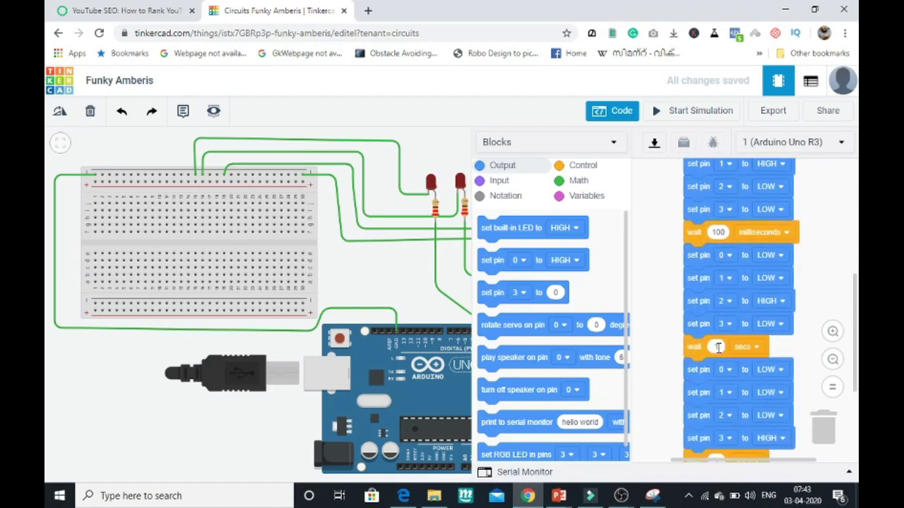
pyautogui.click(717, 347)
pyautogui.press('BackSpace')
pyautogui.write('100')
pyautogui.click(749, 350)
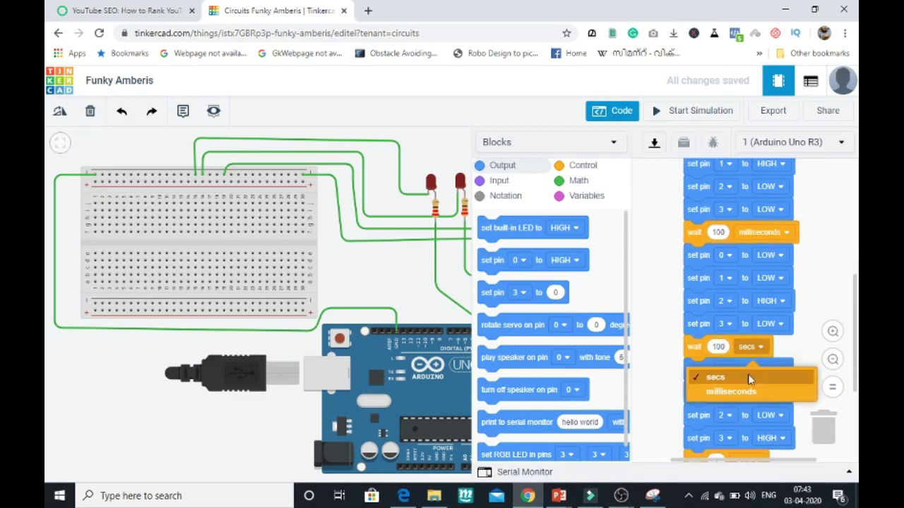
pyautogui.click(748, 391)
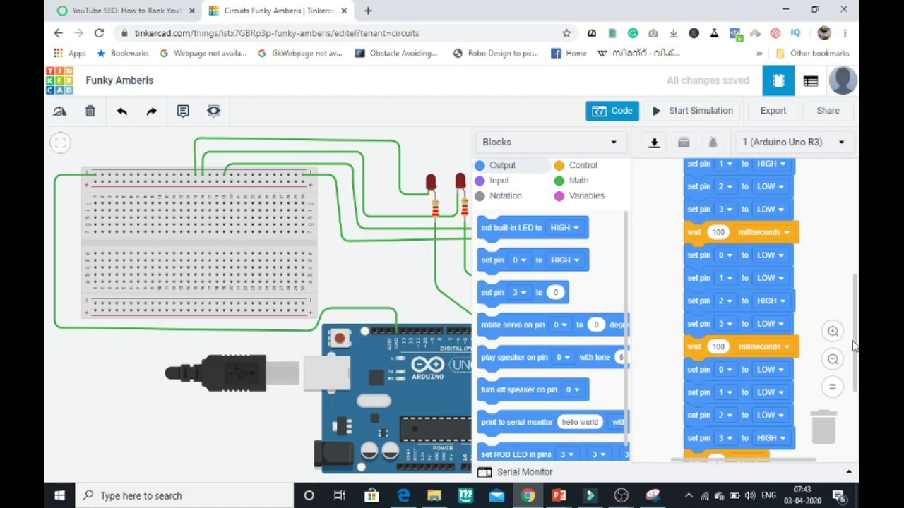
# Set the last wait block, at the end of the program, to 100 milliseconds
pyautogui.moveTo(854, 353); pyautogui.dragTo(854, 385)
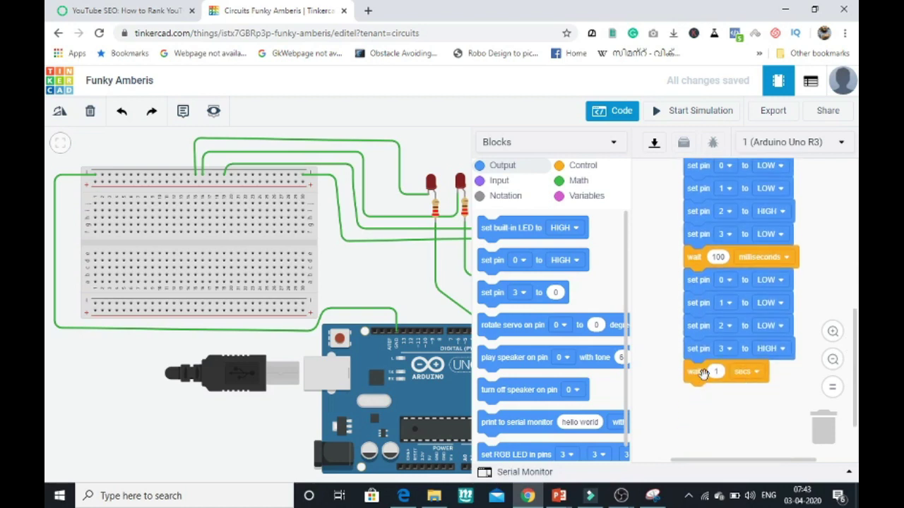
pyautogui.click(715, 372)
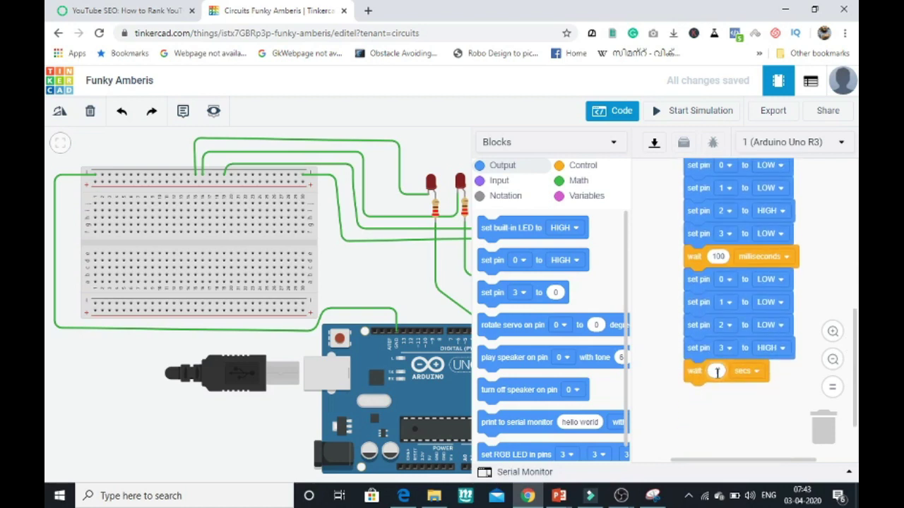
pyautogui.write('100')
pyautogui.click(755, 373)
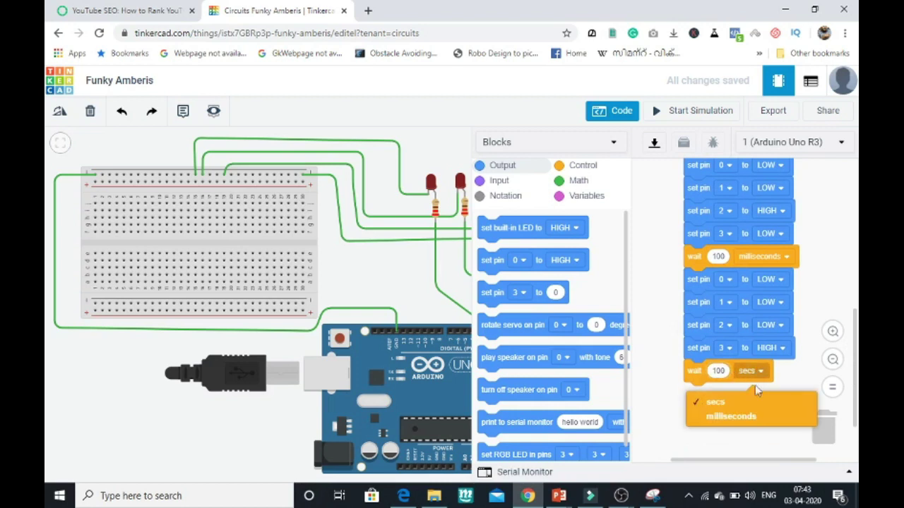
pyautogui.click(753, 412)
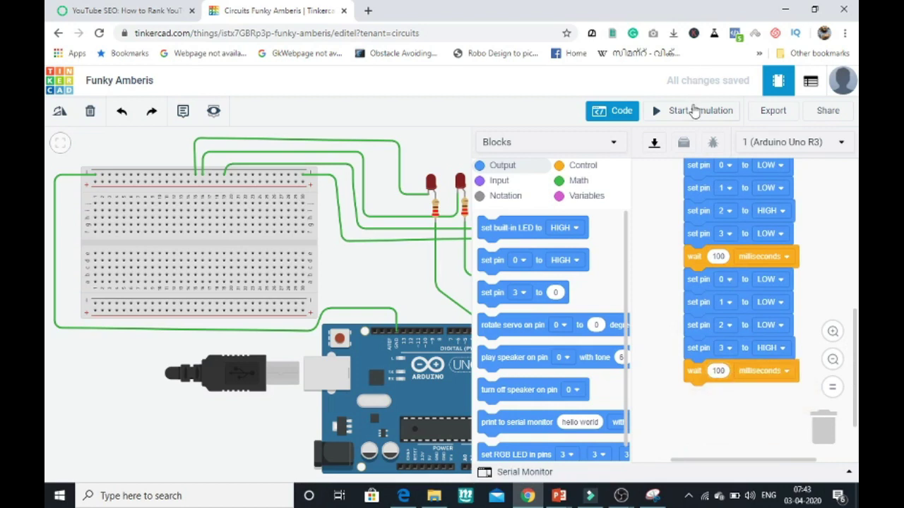
# Close the code view, run the simulation to watch the faster LED sequence, then reopen the code and stop the simulation
pyautogui.click(601, 111)
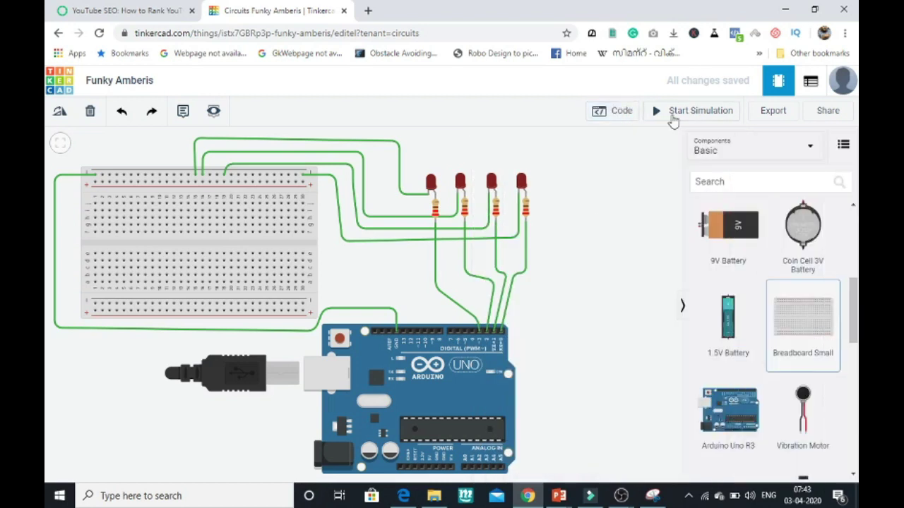
pyautogui.click(660, 113)
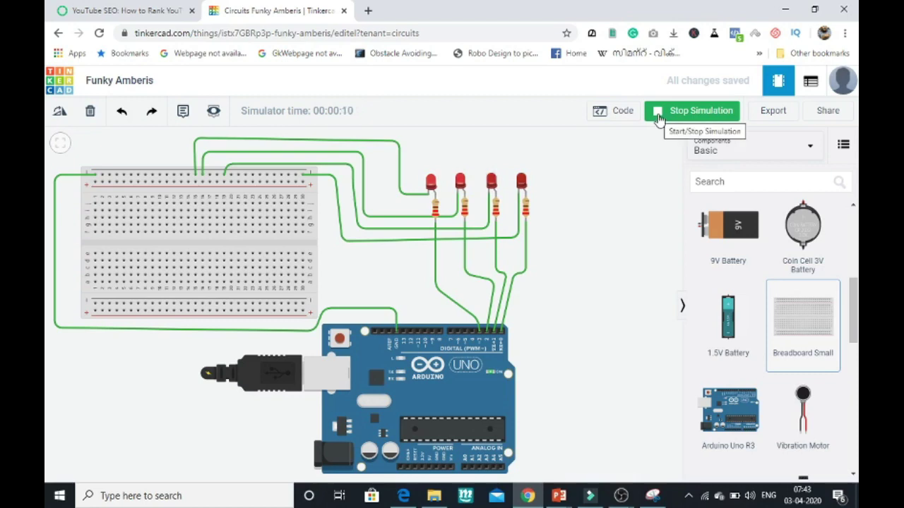
pyautogui.click(622, 109)
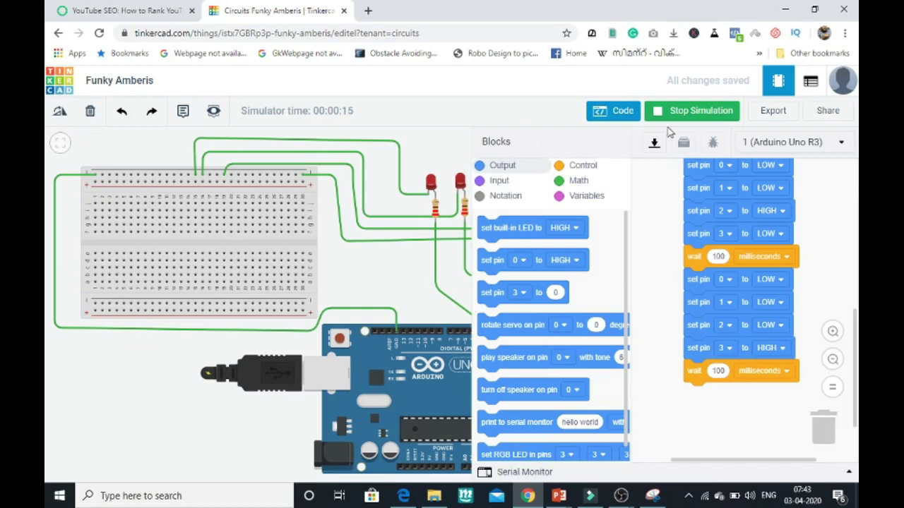
pyautogui.click(671, 112)
# Switch the code editor from Blocks to Text, accepting the loss of the blocks, and review the setup and loop code
pyautogui.click(613, 145)
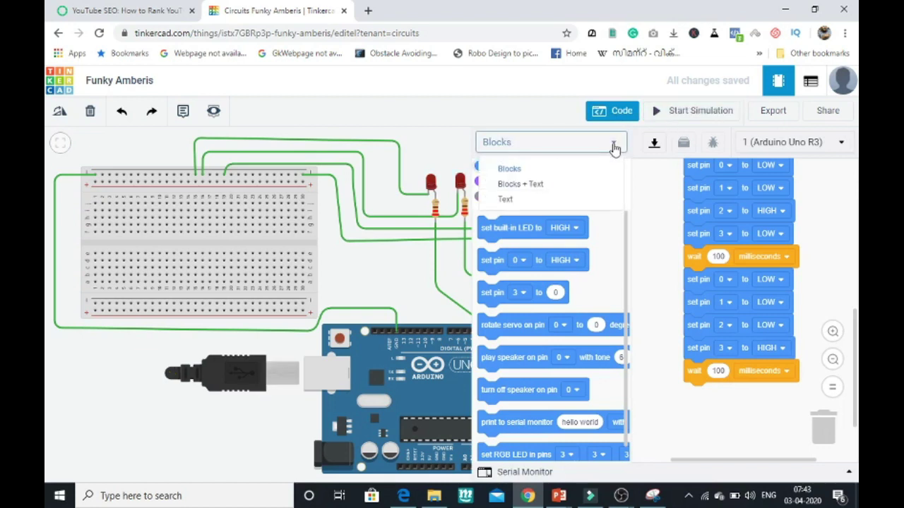
pyautogui.click(585, 201)
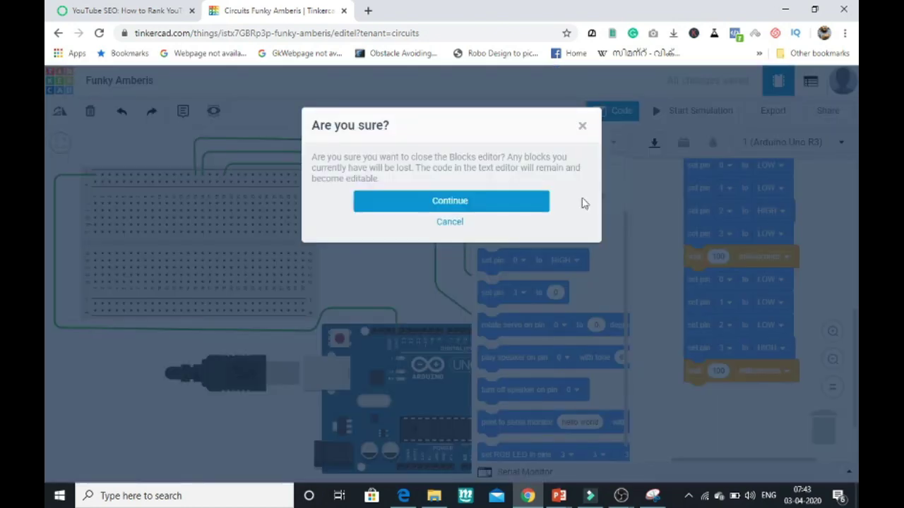
pyautogui.click(524, 207)
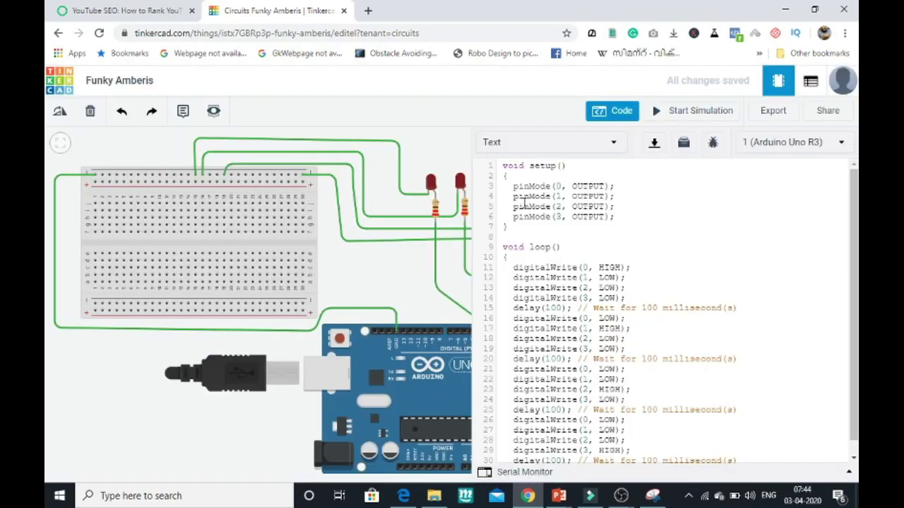
pyautogui.scroll(-1, 843, 299)
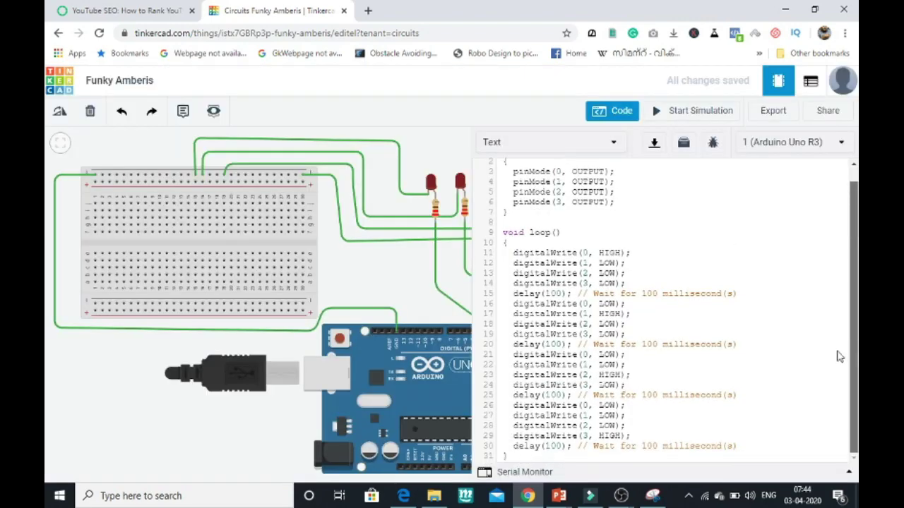
pyautogui.scroll(1, 826, 183)
pyautogui.moveTo(502, 166); pyautogui.dragTo(639, 462)
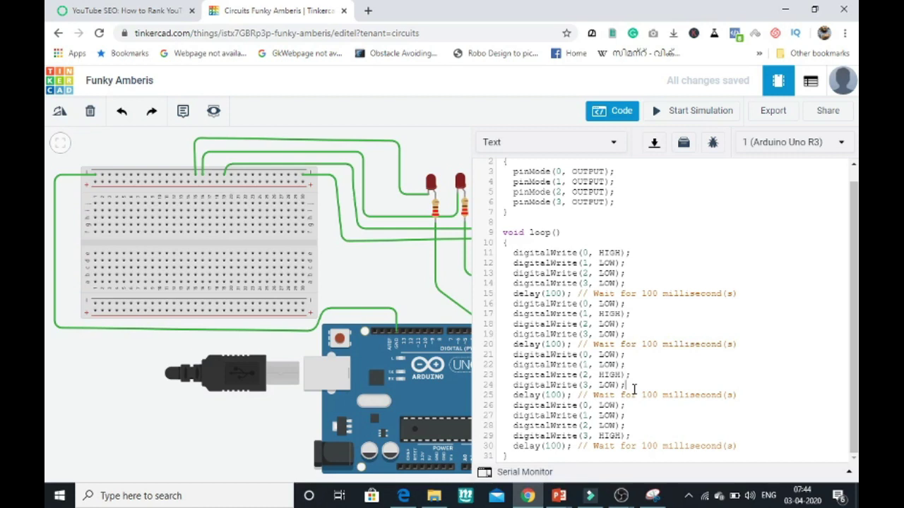
pyautogui.click(634, 389)
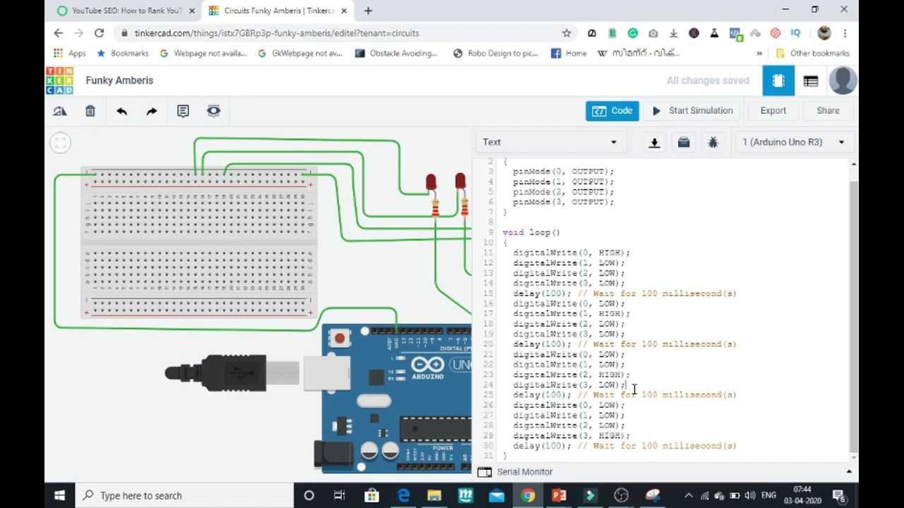